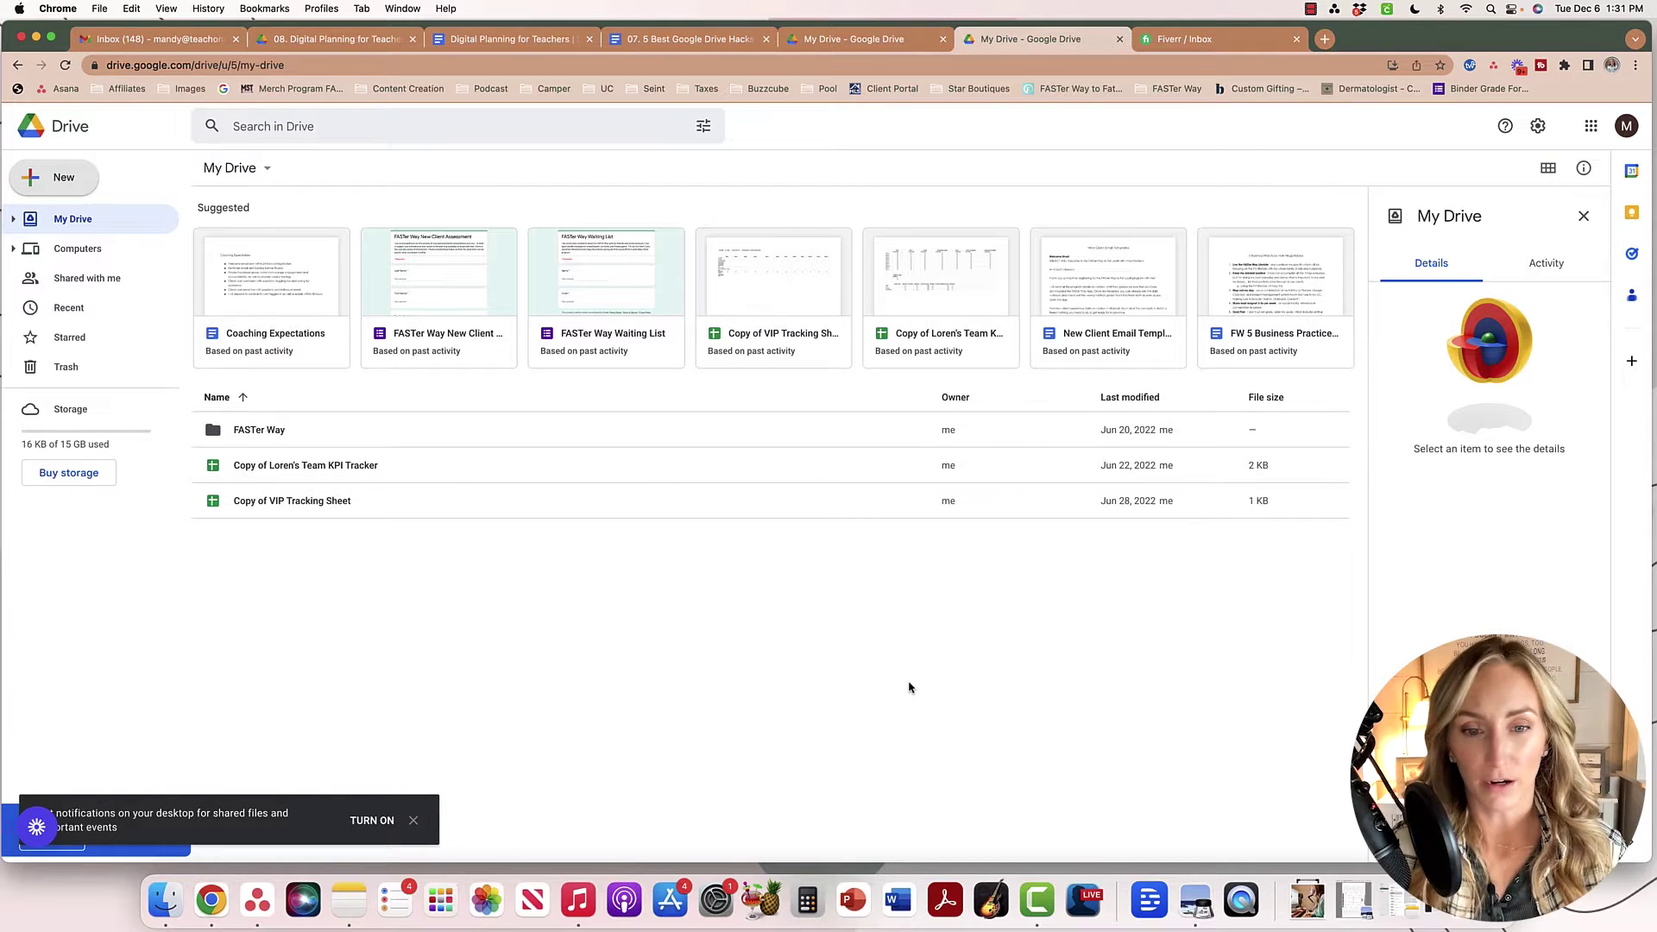
- Dismiss the 'Turn on notifications' prompt and open the New menu in My Drive
click(413, 822)
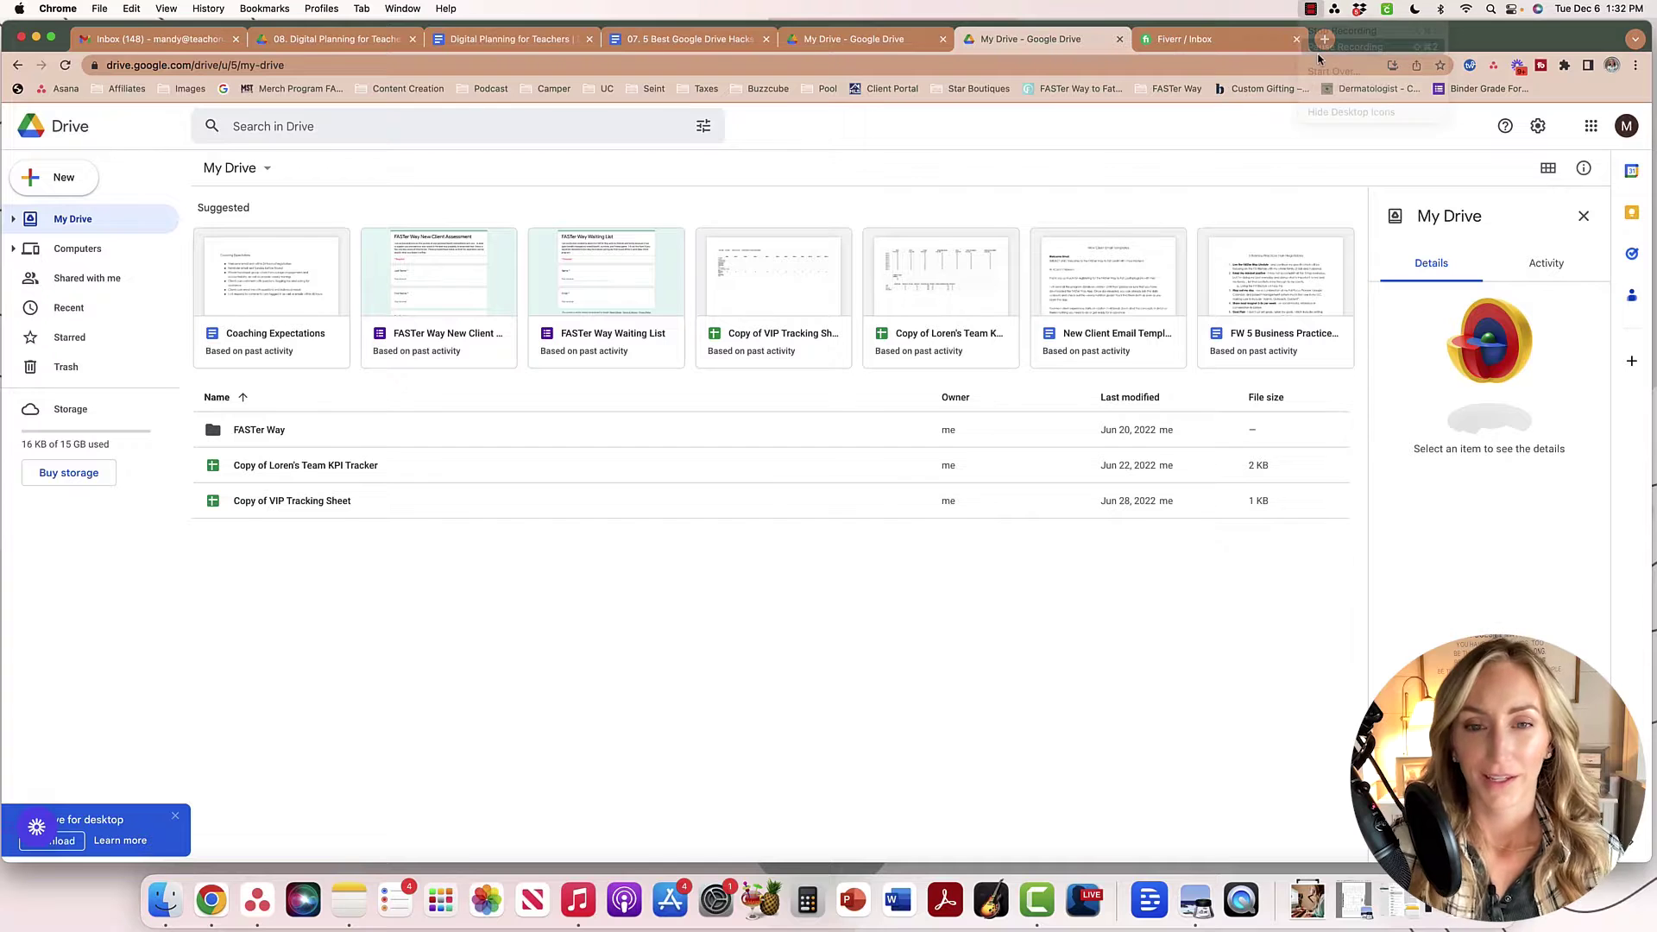
click(40, 183)
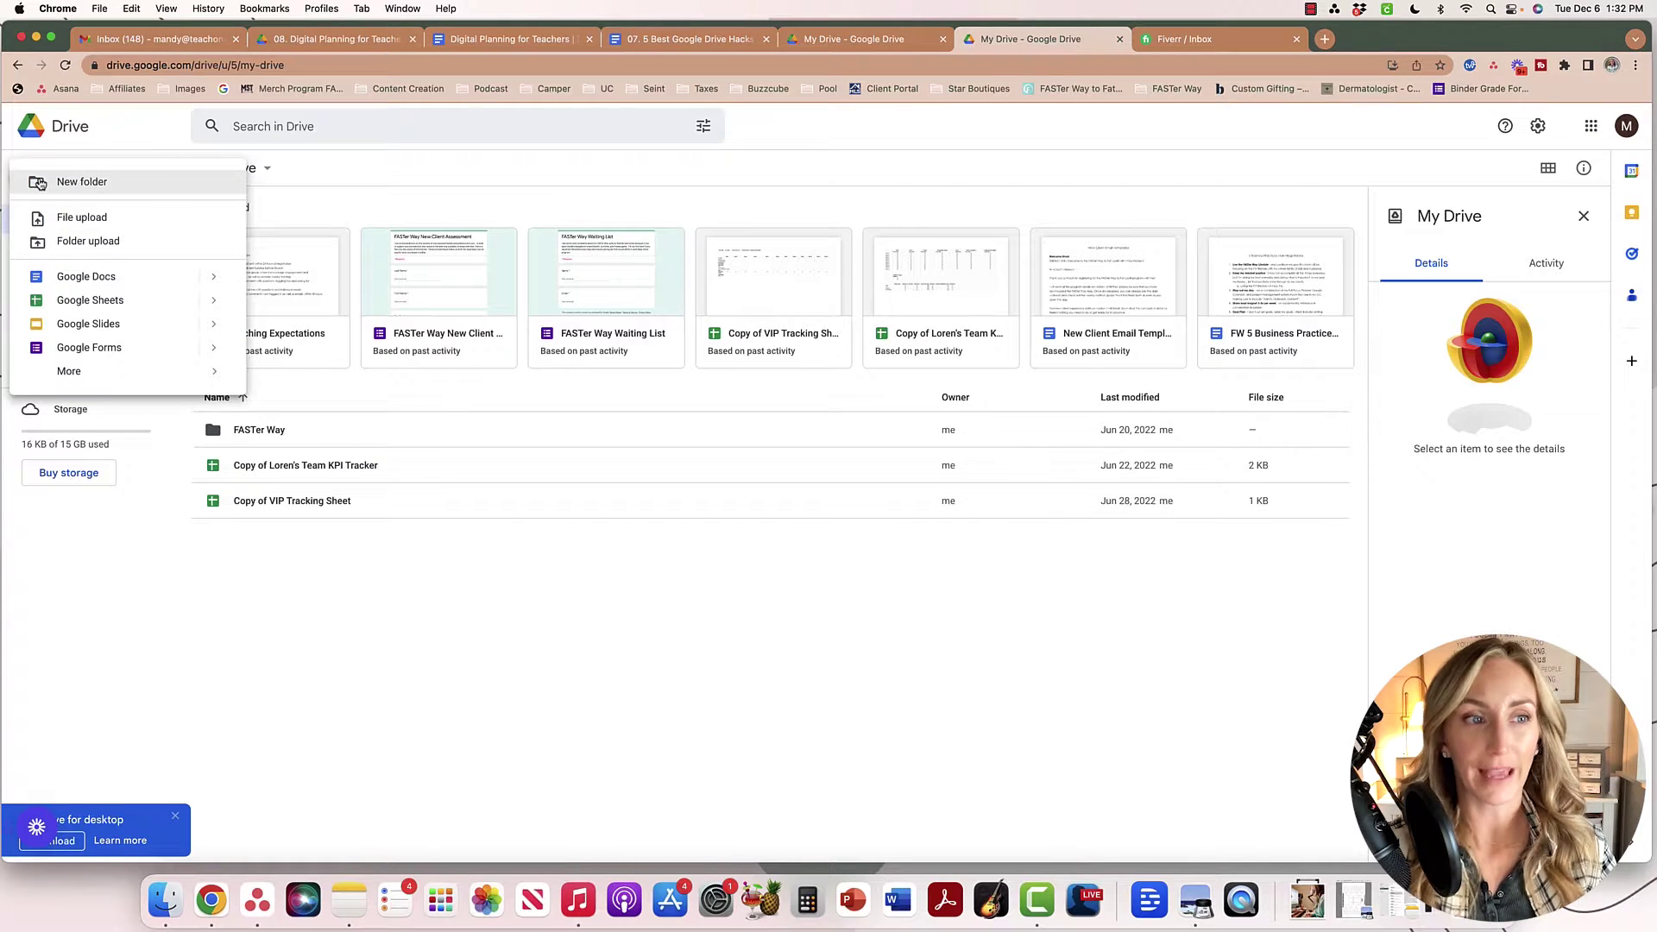
- Make a new folder named '01. American History' in My Drive, then deselect it
click(70, 185)
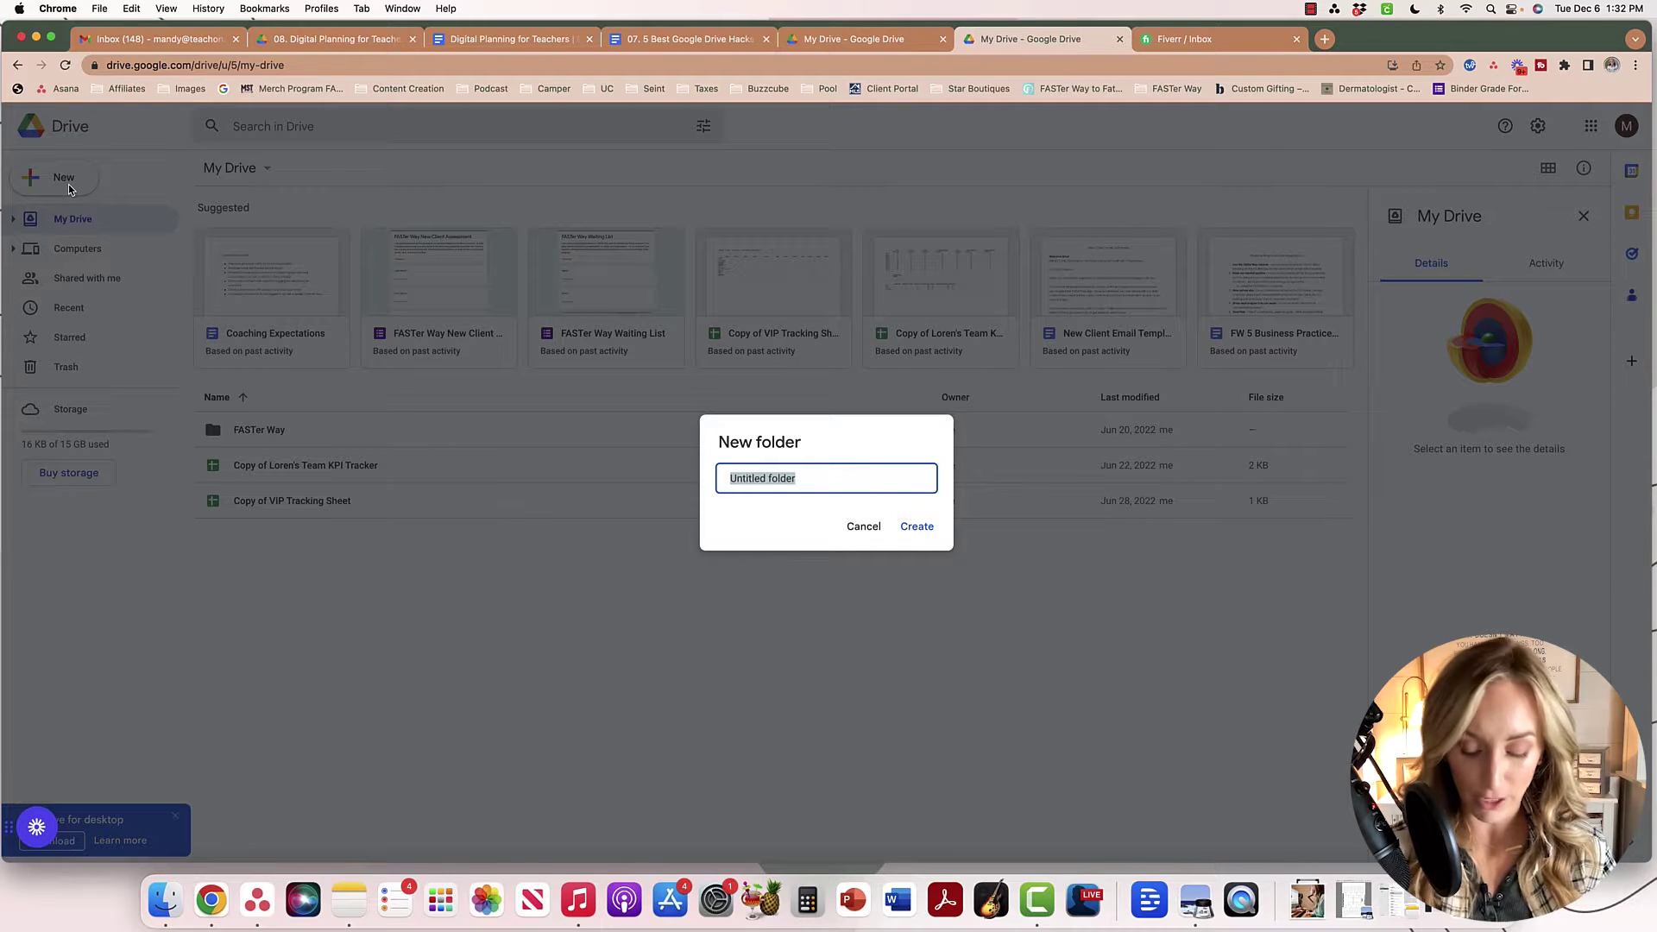
text(01)
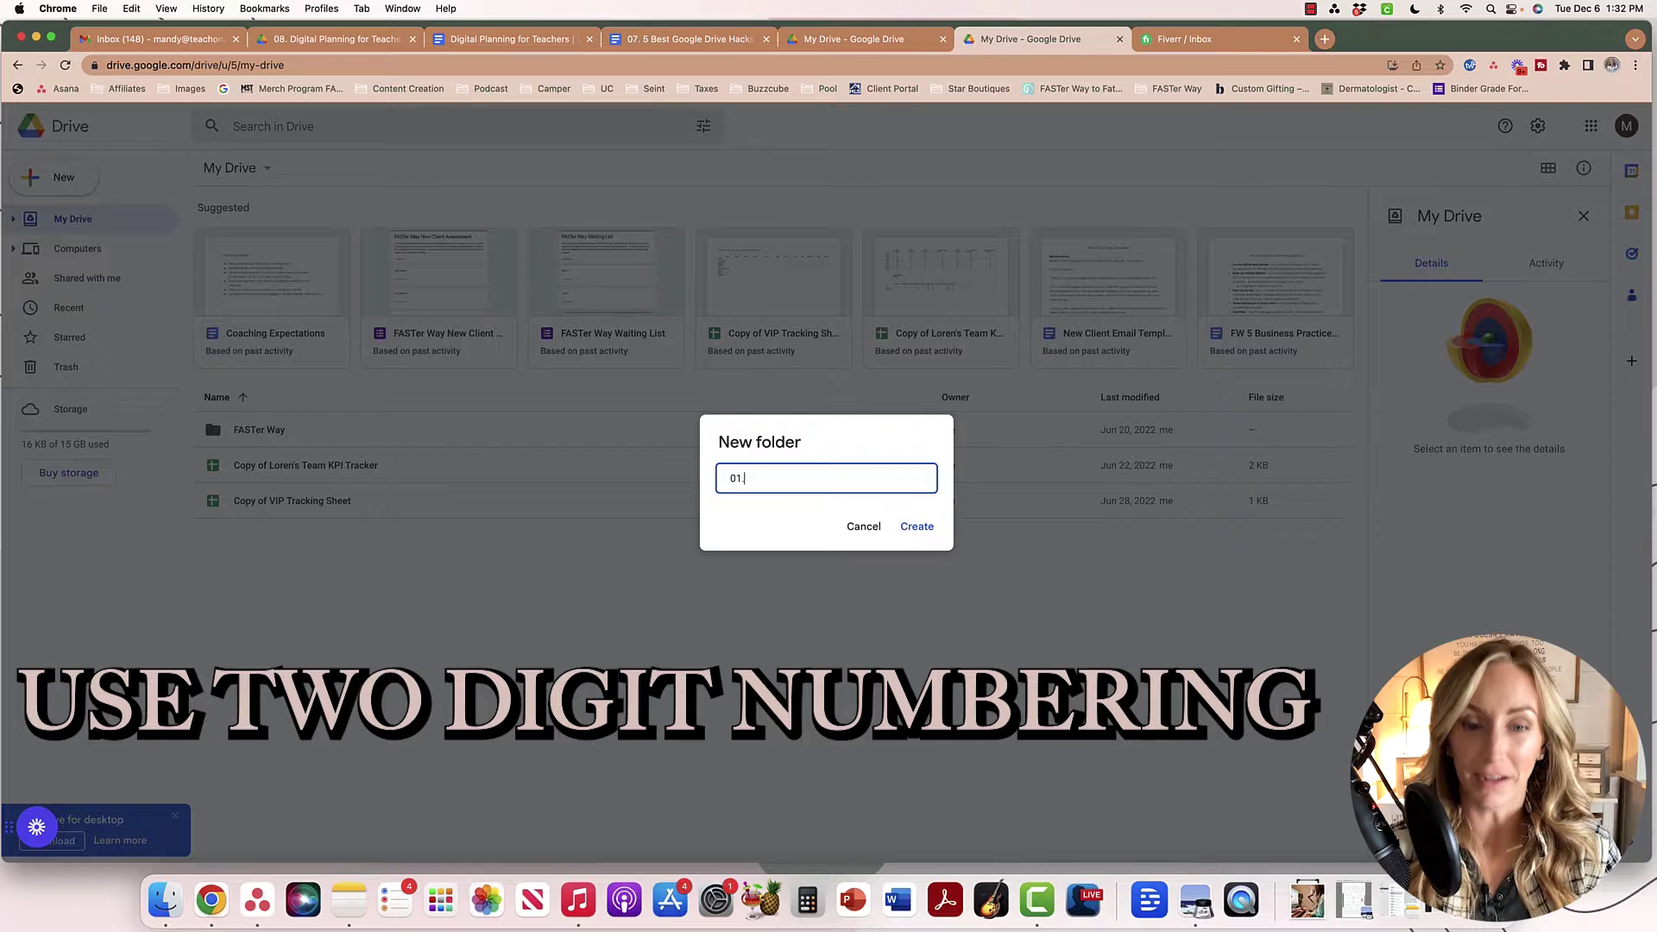
text(. )
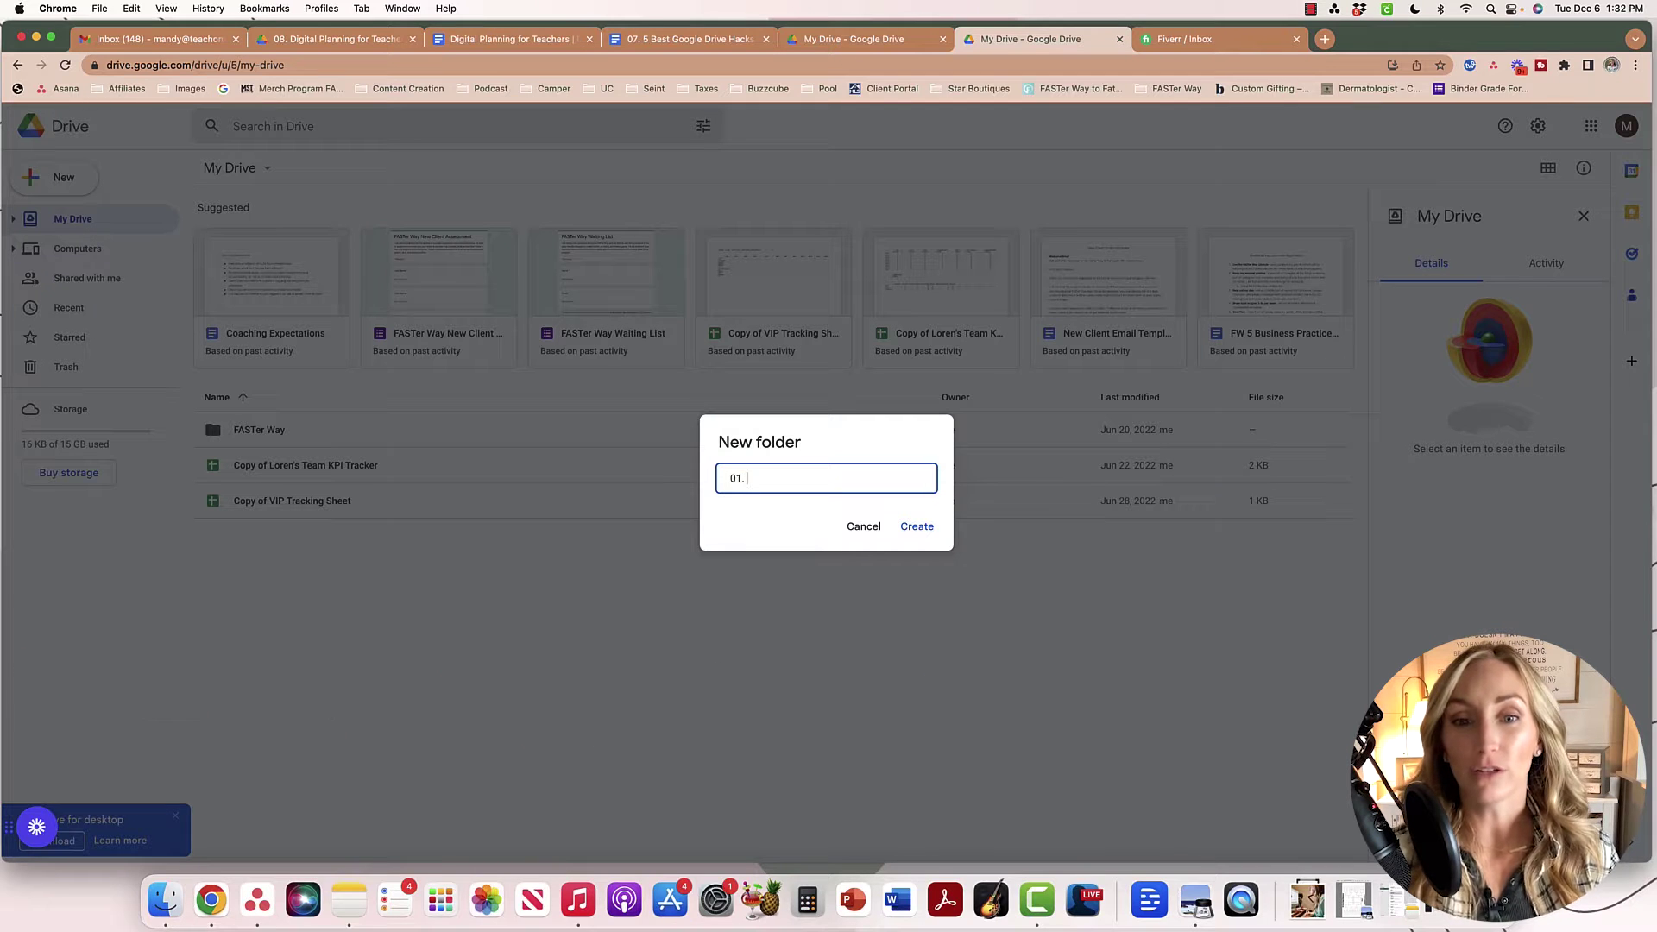
text(Americ)
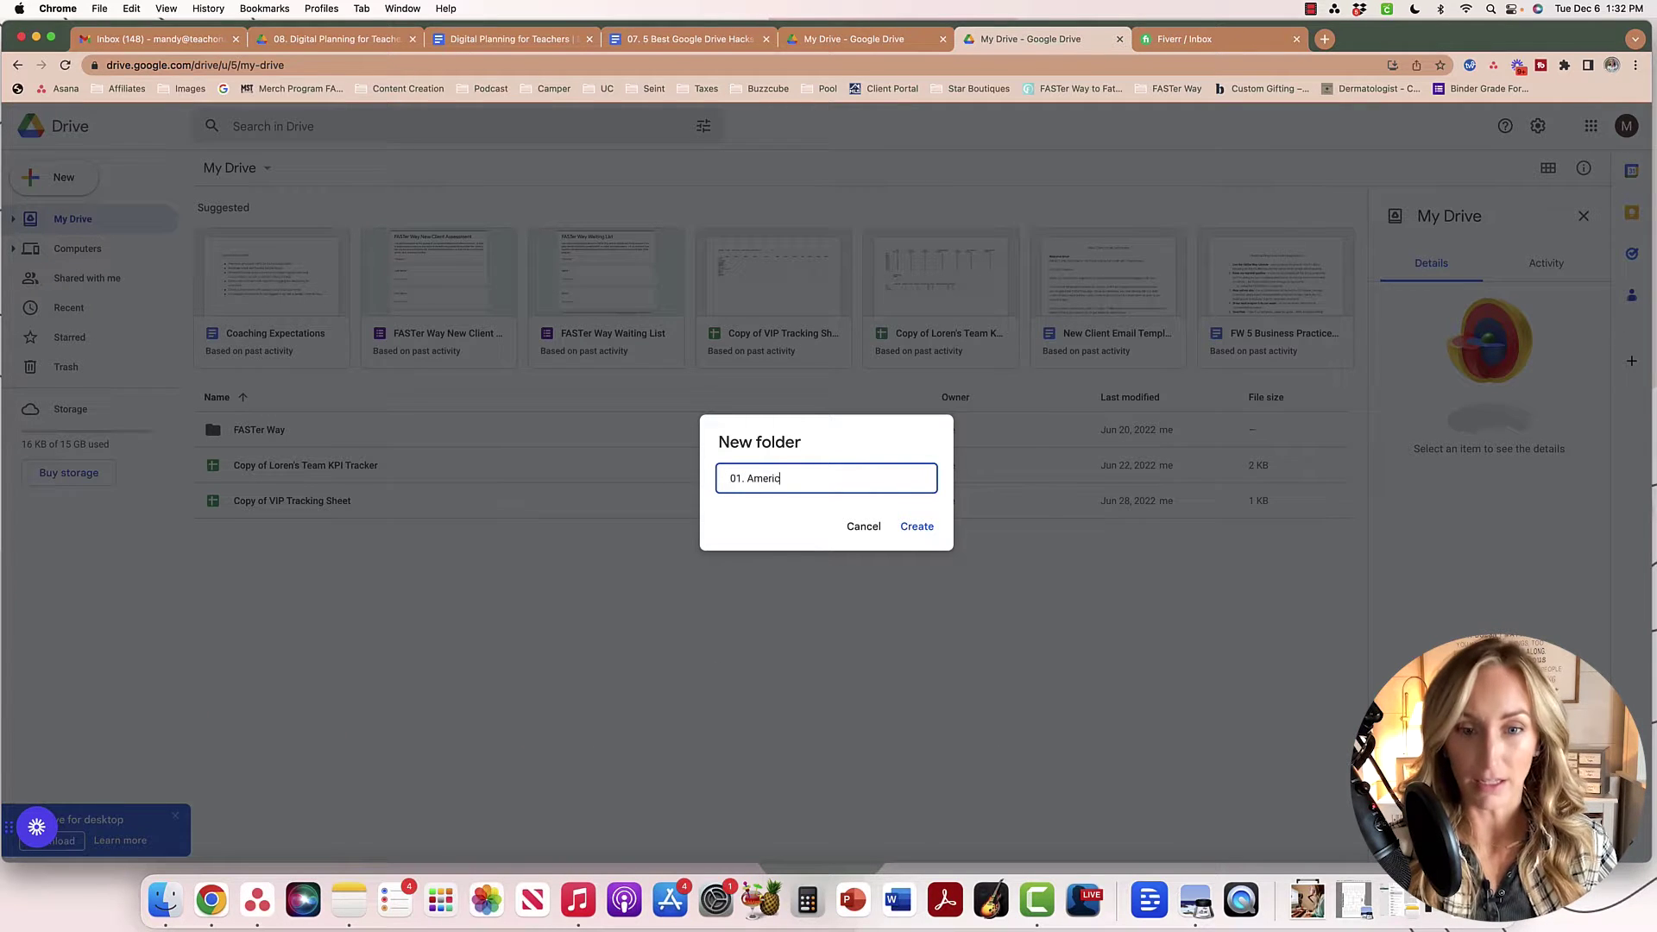
text(an Hitory)
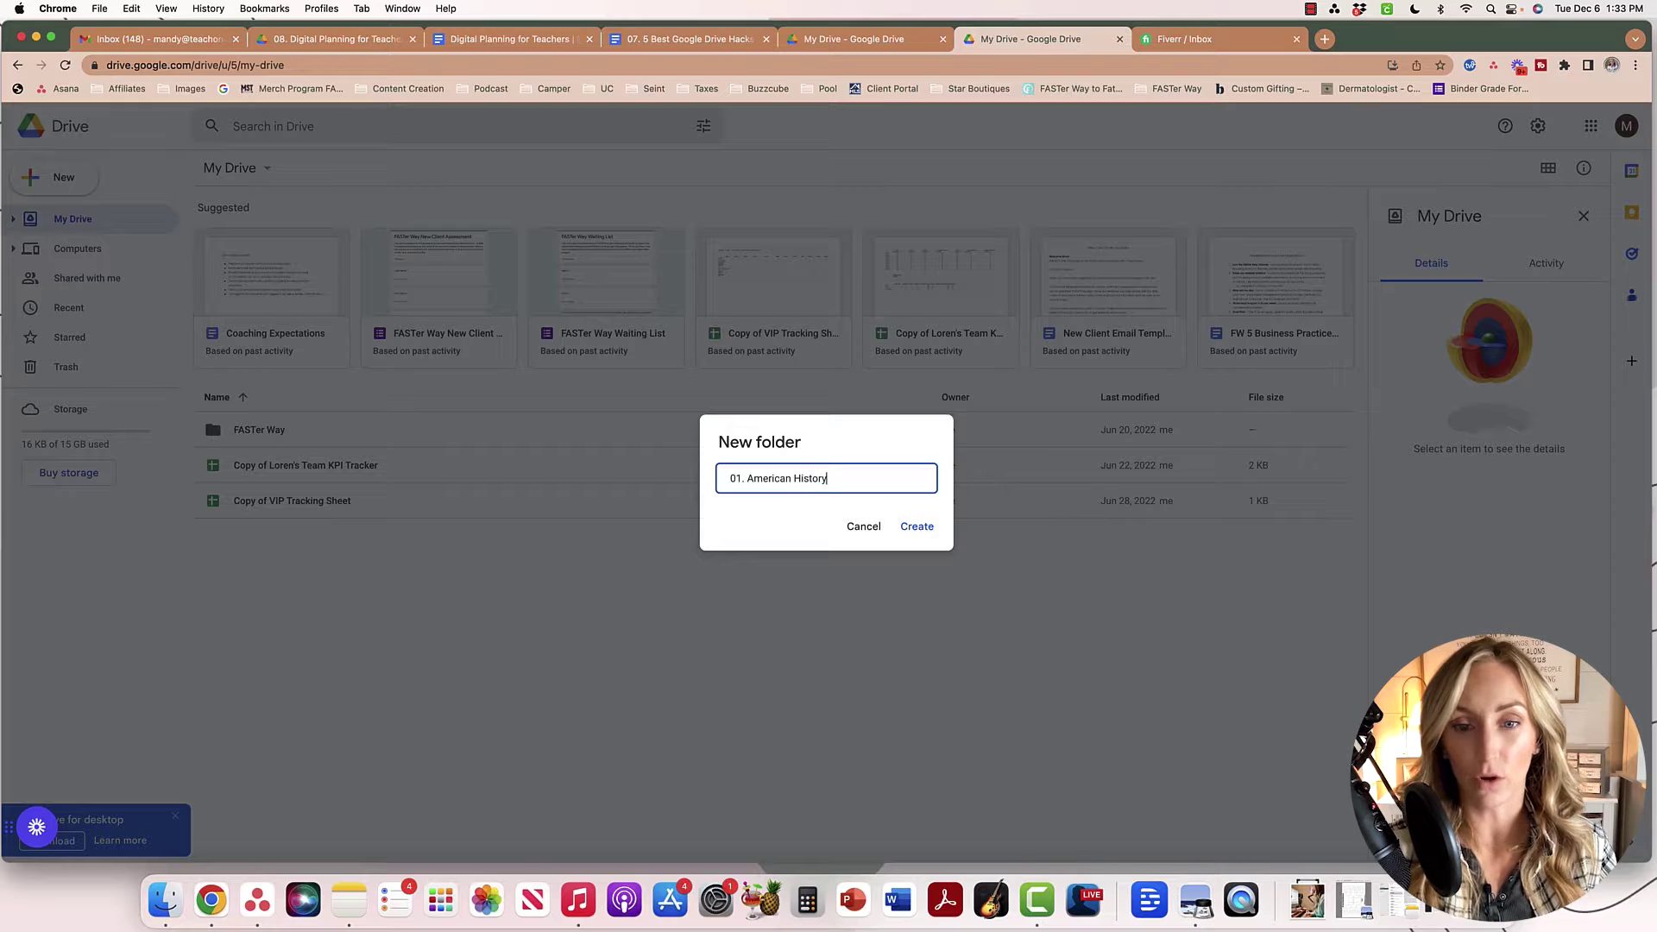
key(Return)
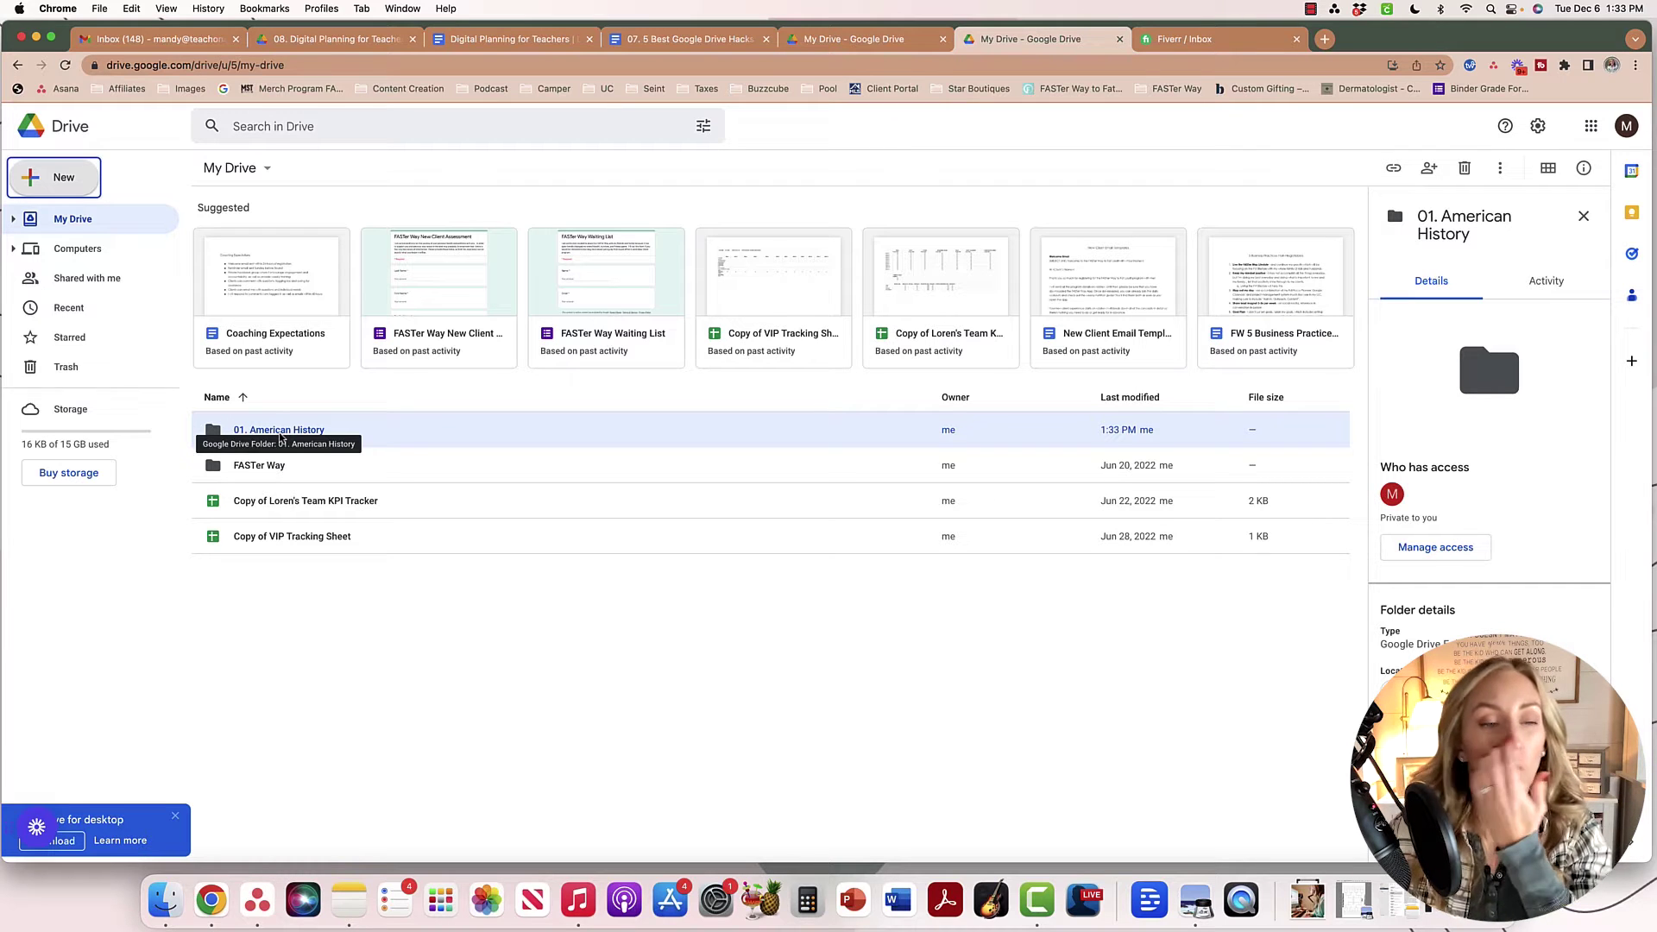
click(385, 651)
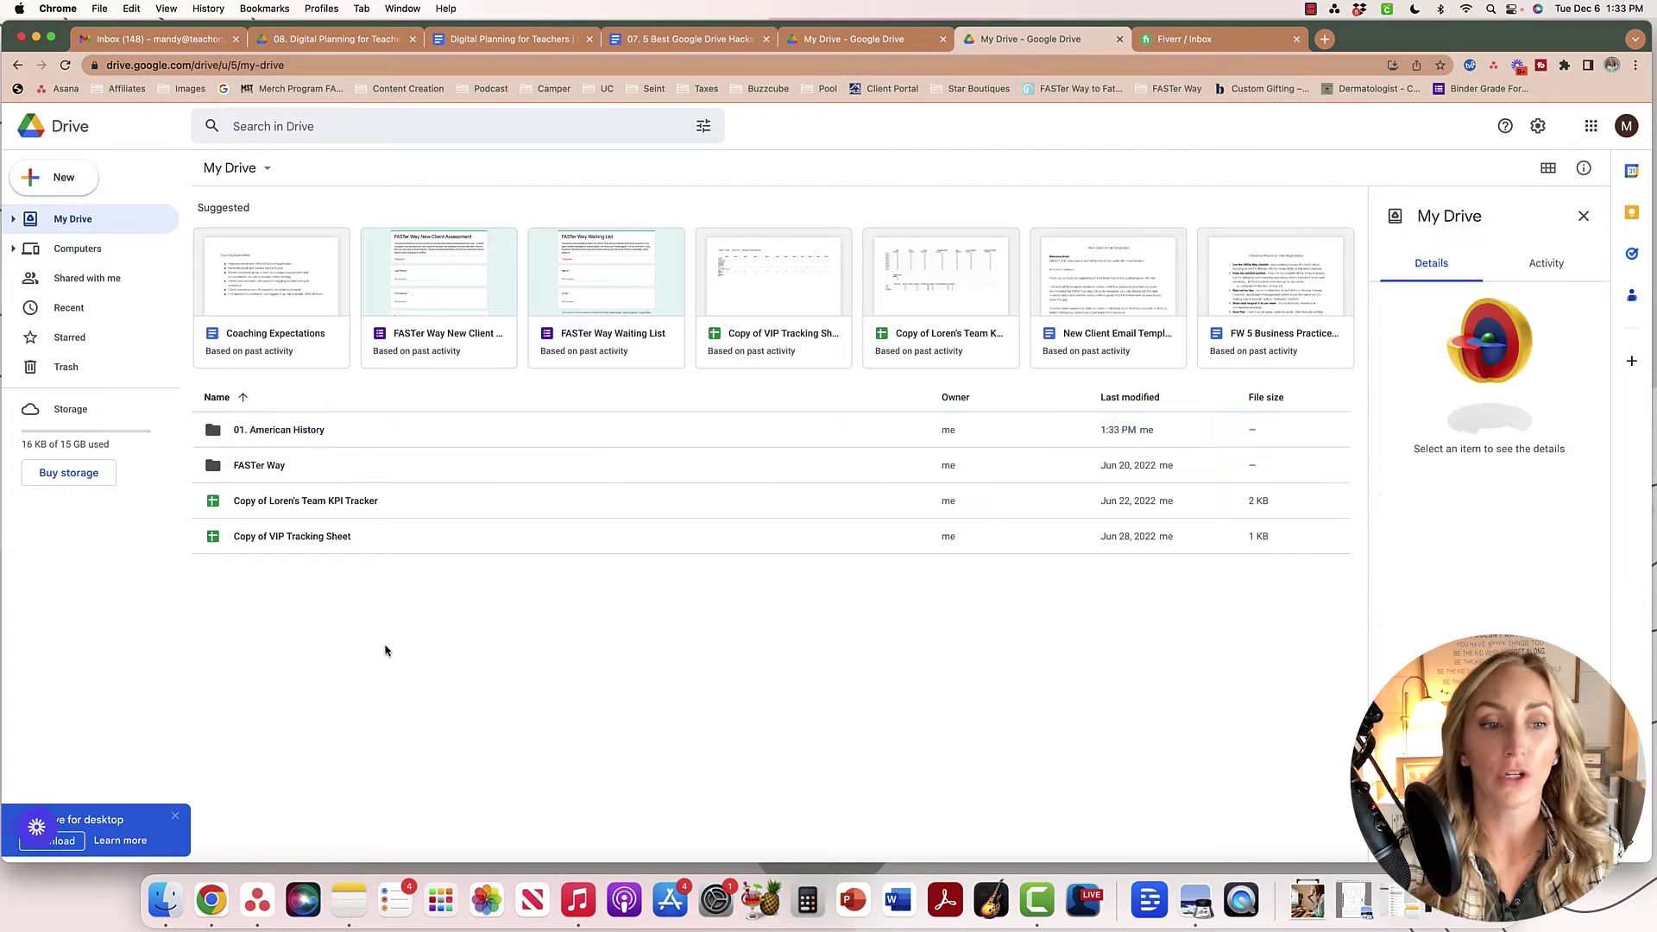
- Create the folders '02. AP Psychology' and '03. Sociology' in My Drive
click(61, 176)
click(75, 181)
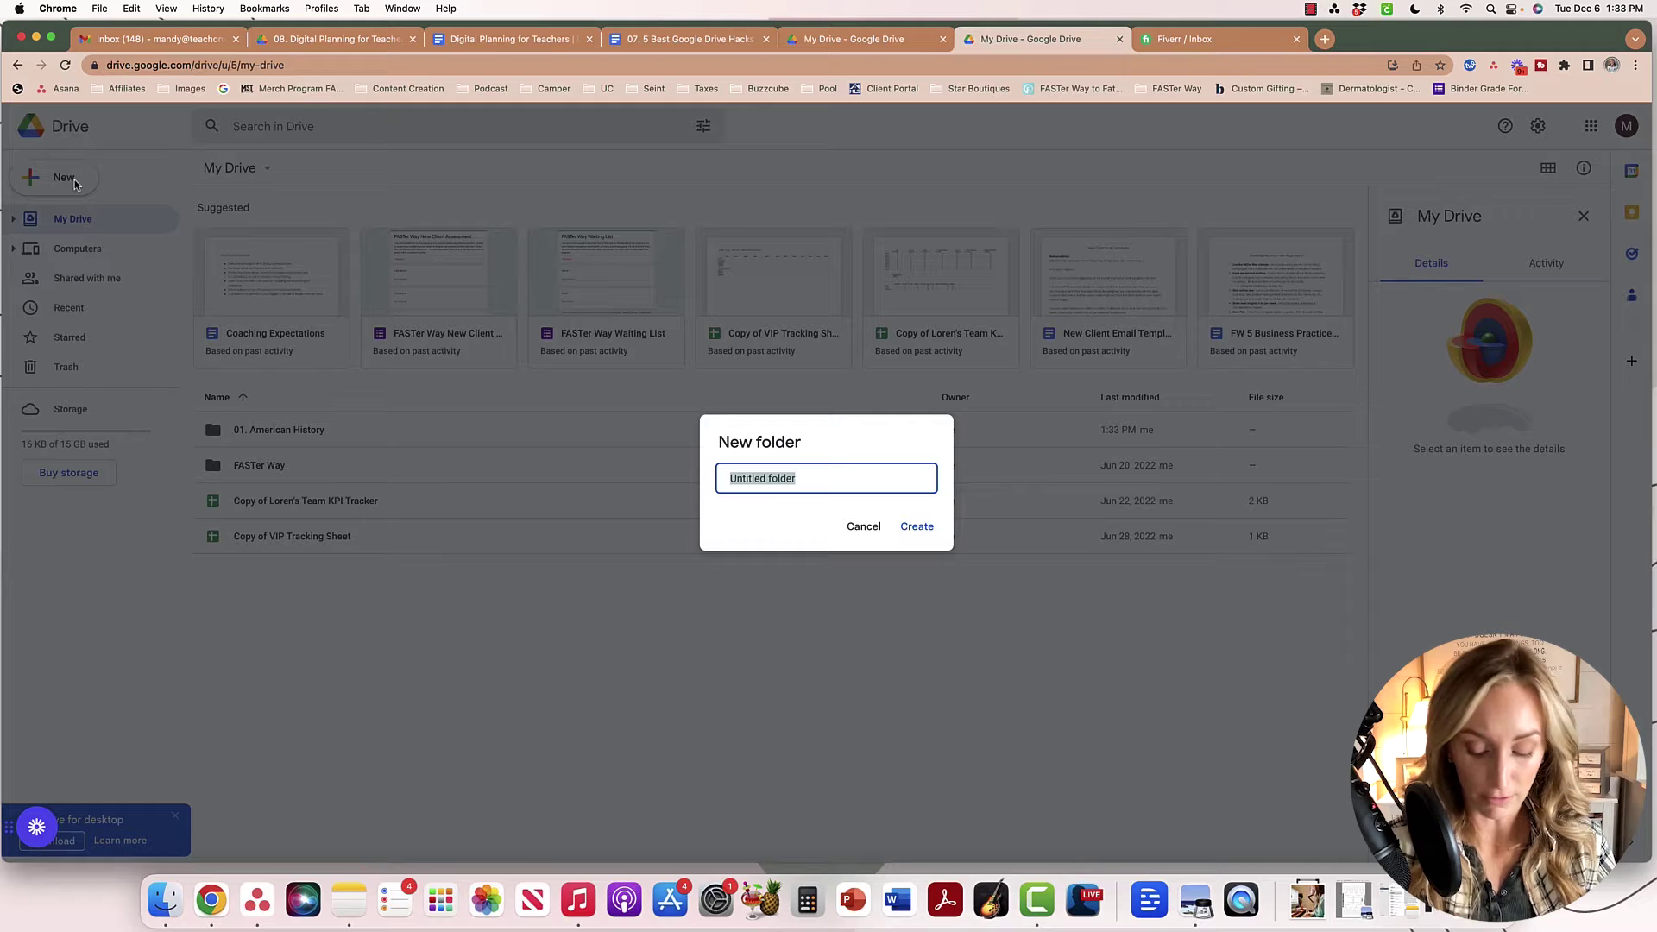
text(02. Ap)
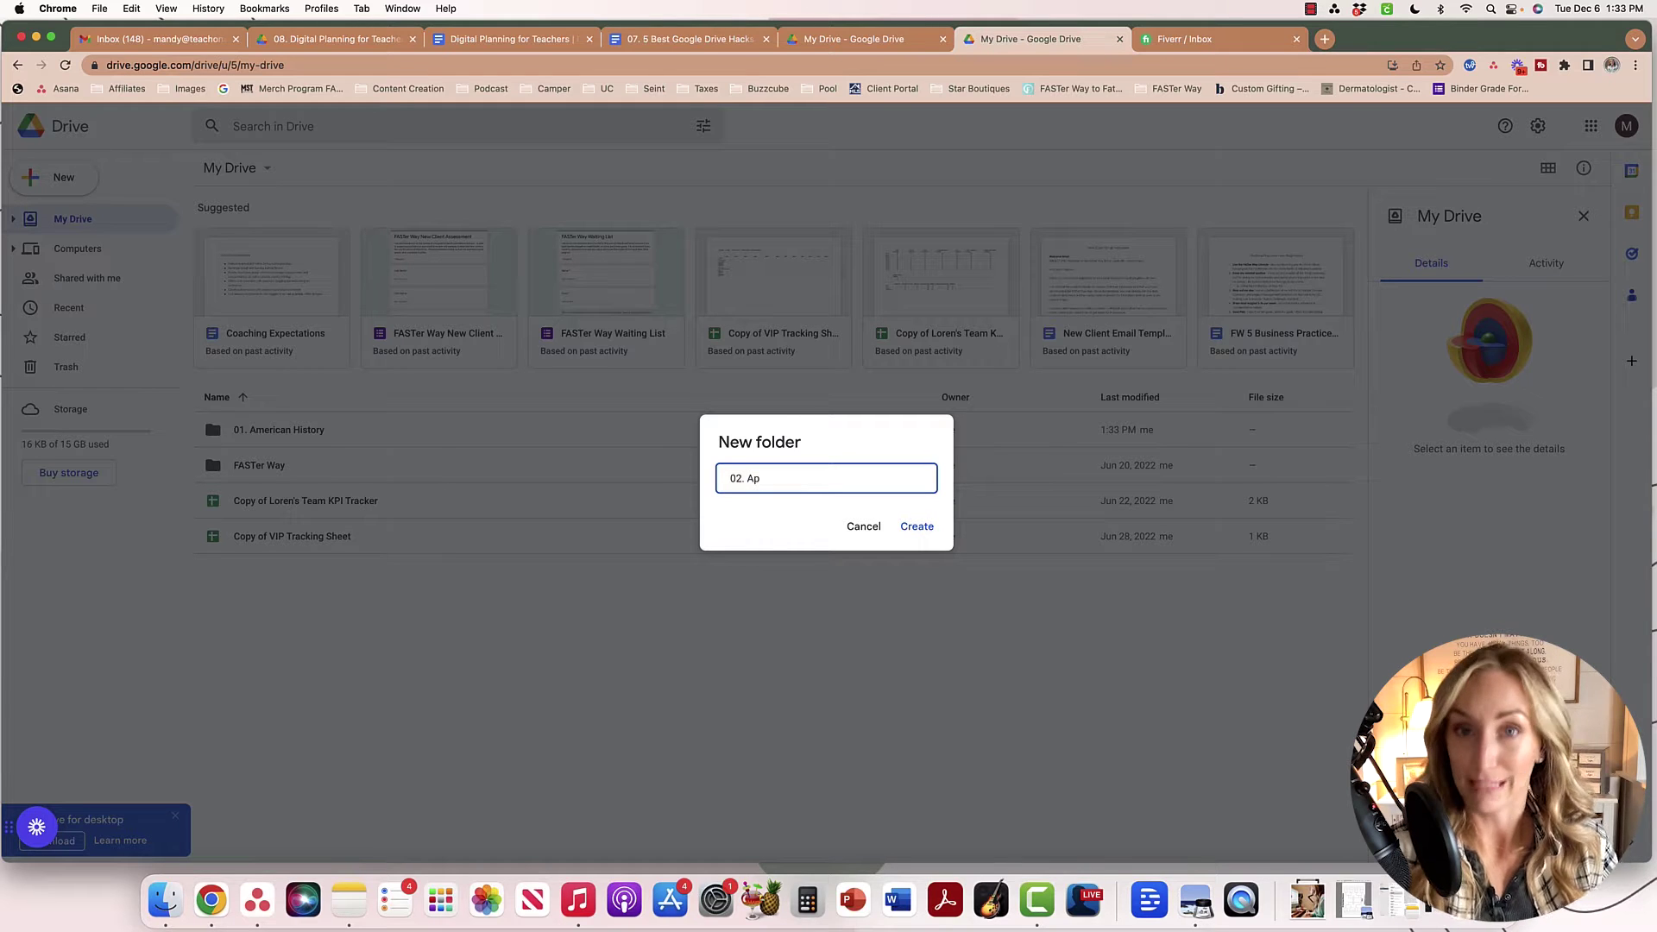
key(BackSpace)
text(P Psychology)
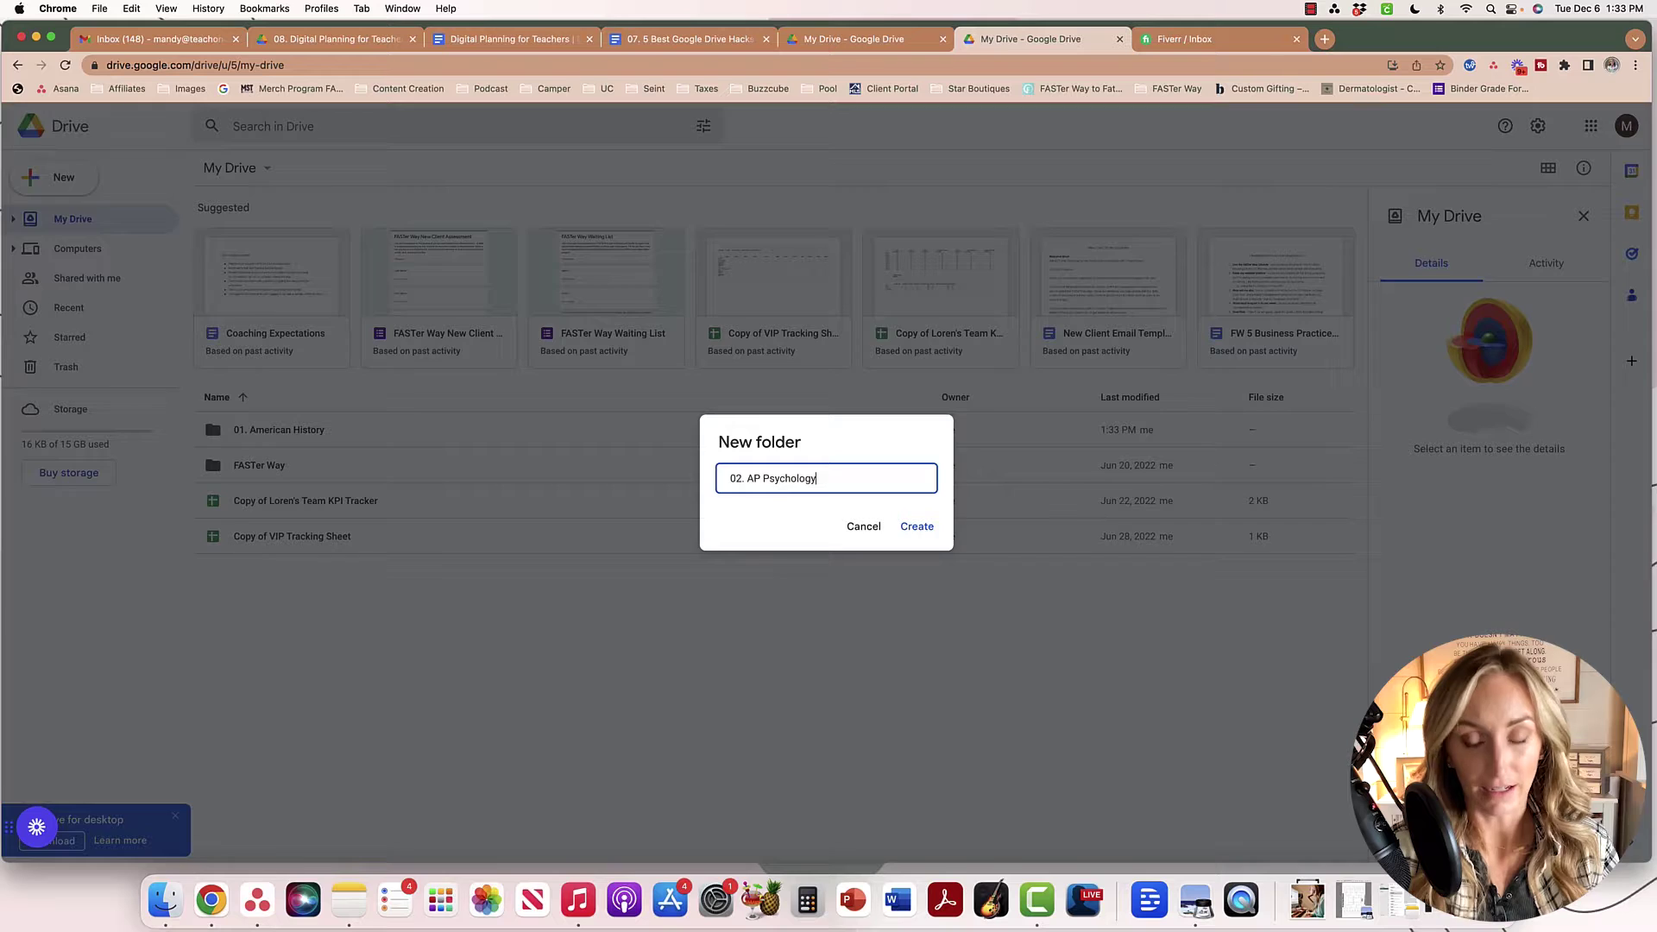
key(Return)
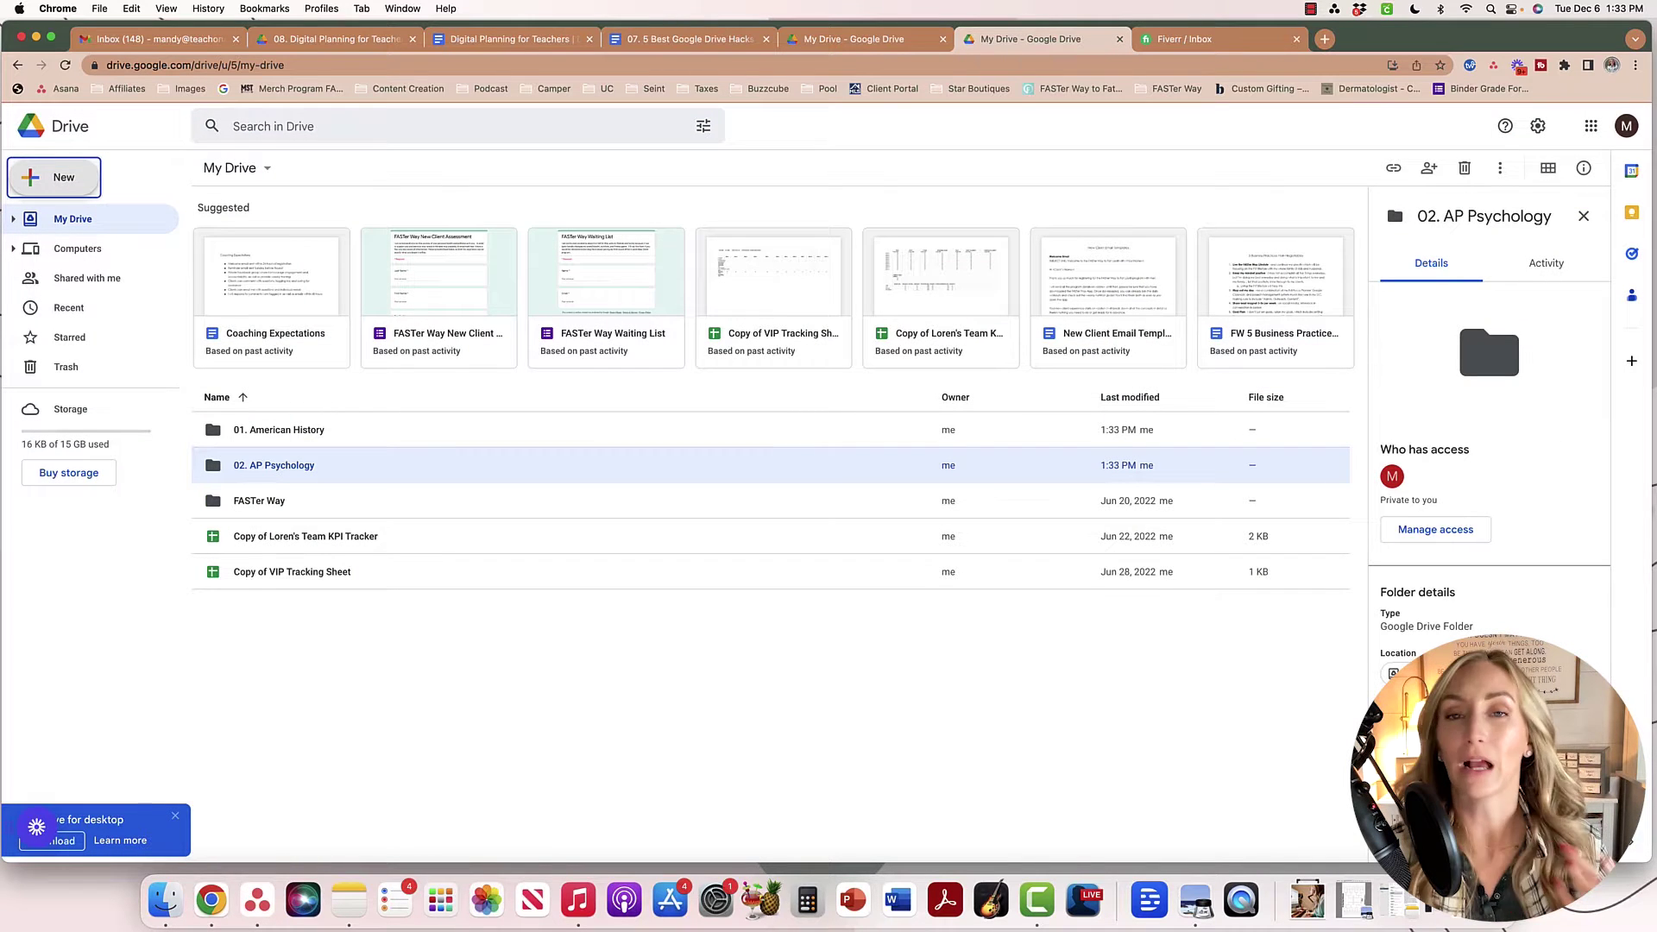
click(471, 780)
click(72, 178)
click(75, 180)
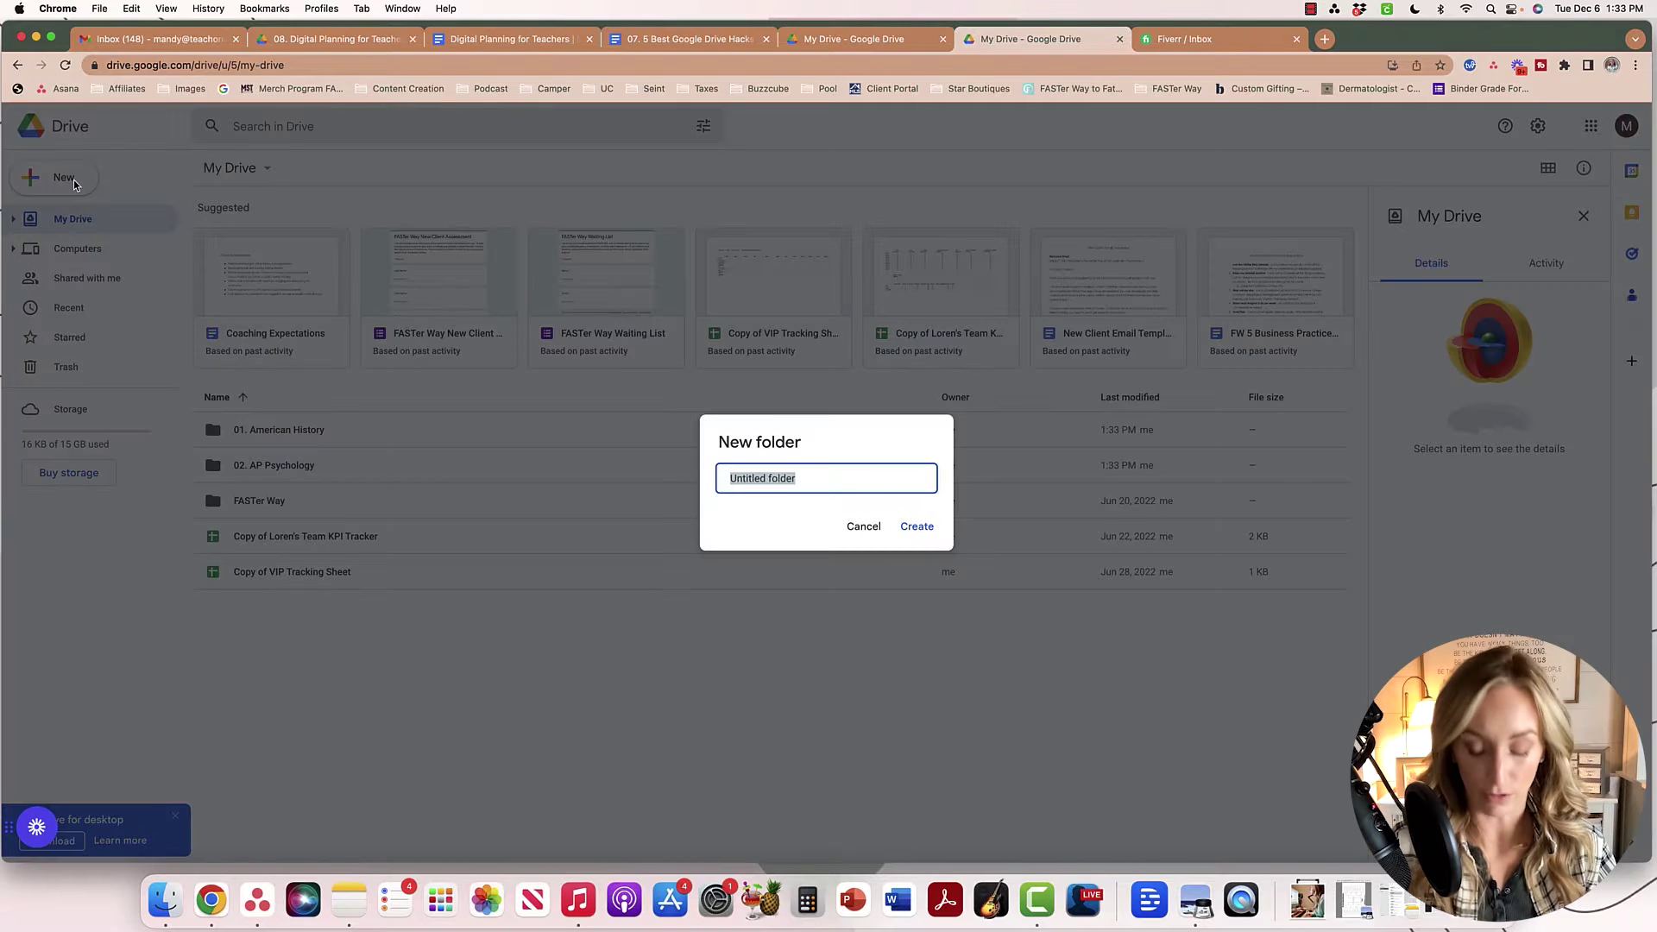
text(03. )
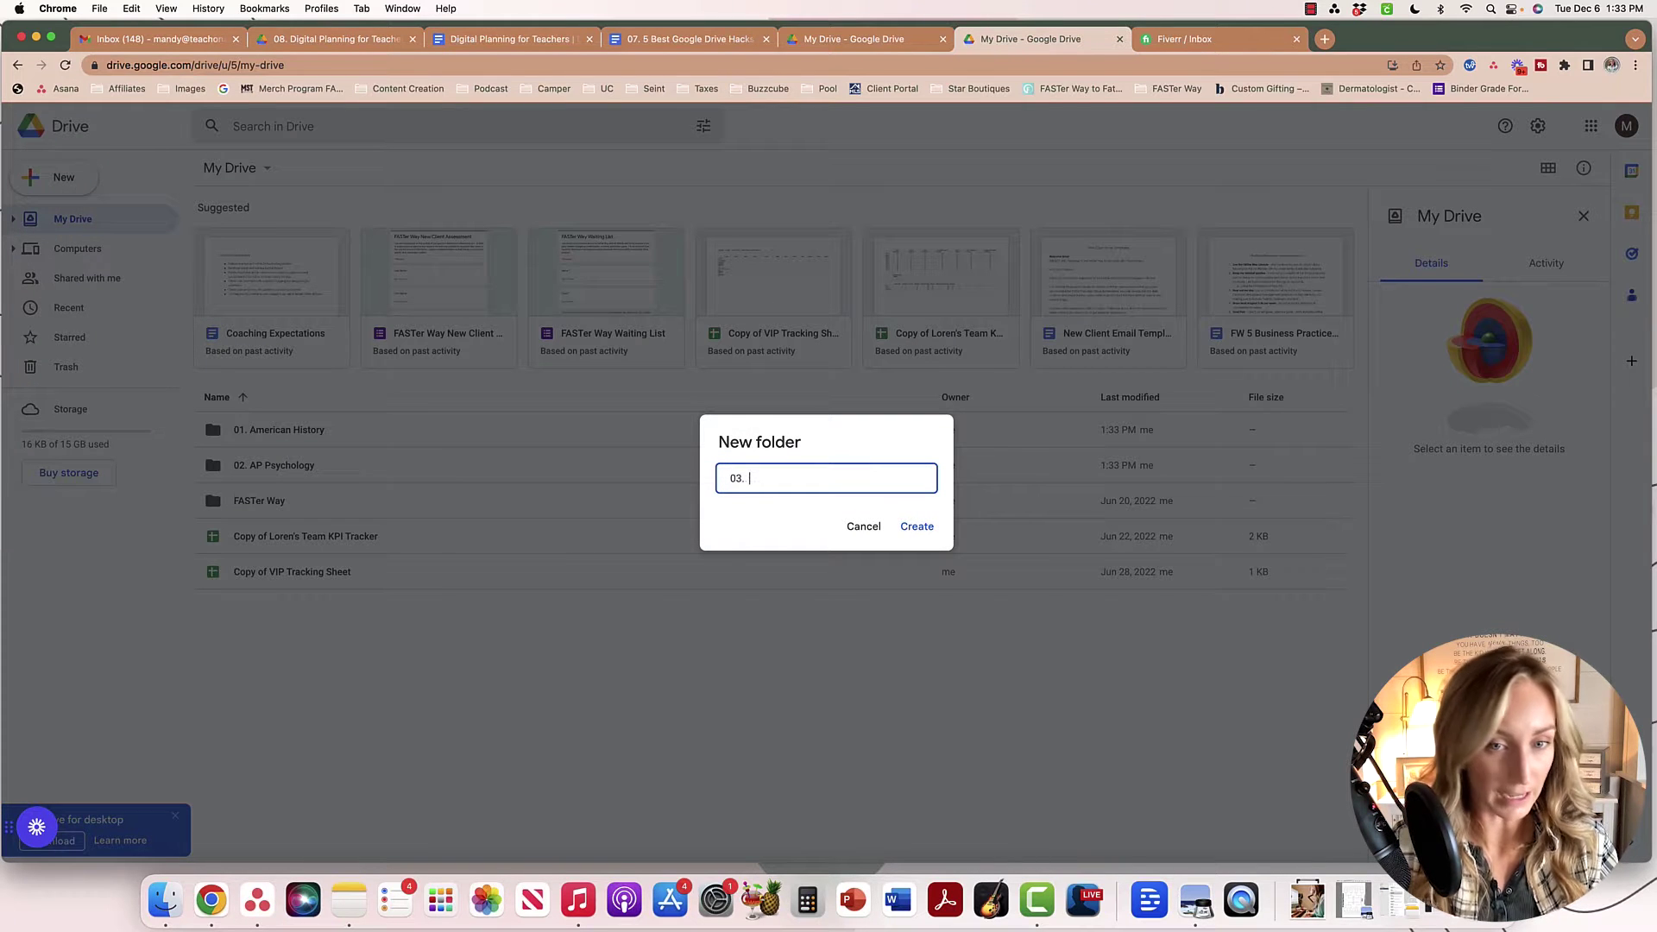
text(Sociology)
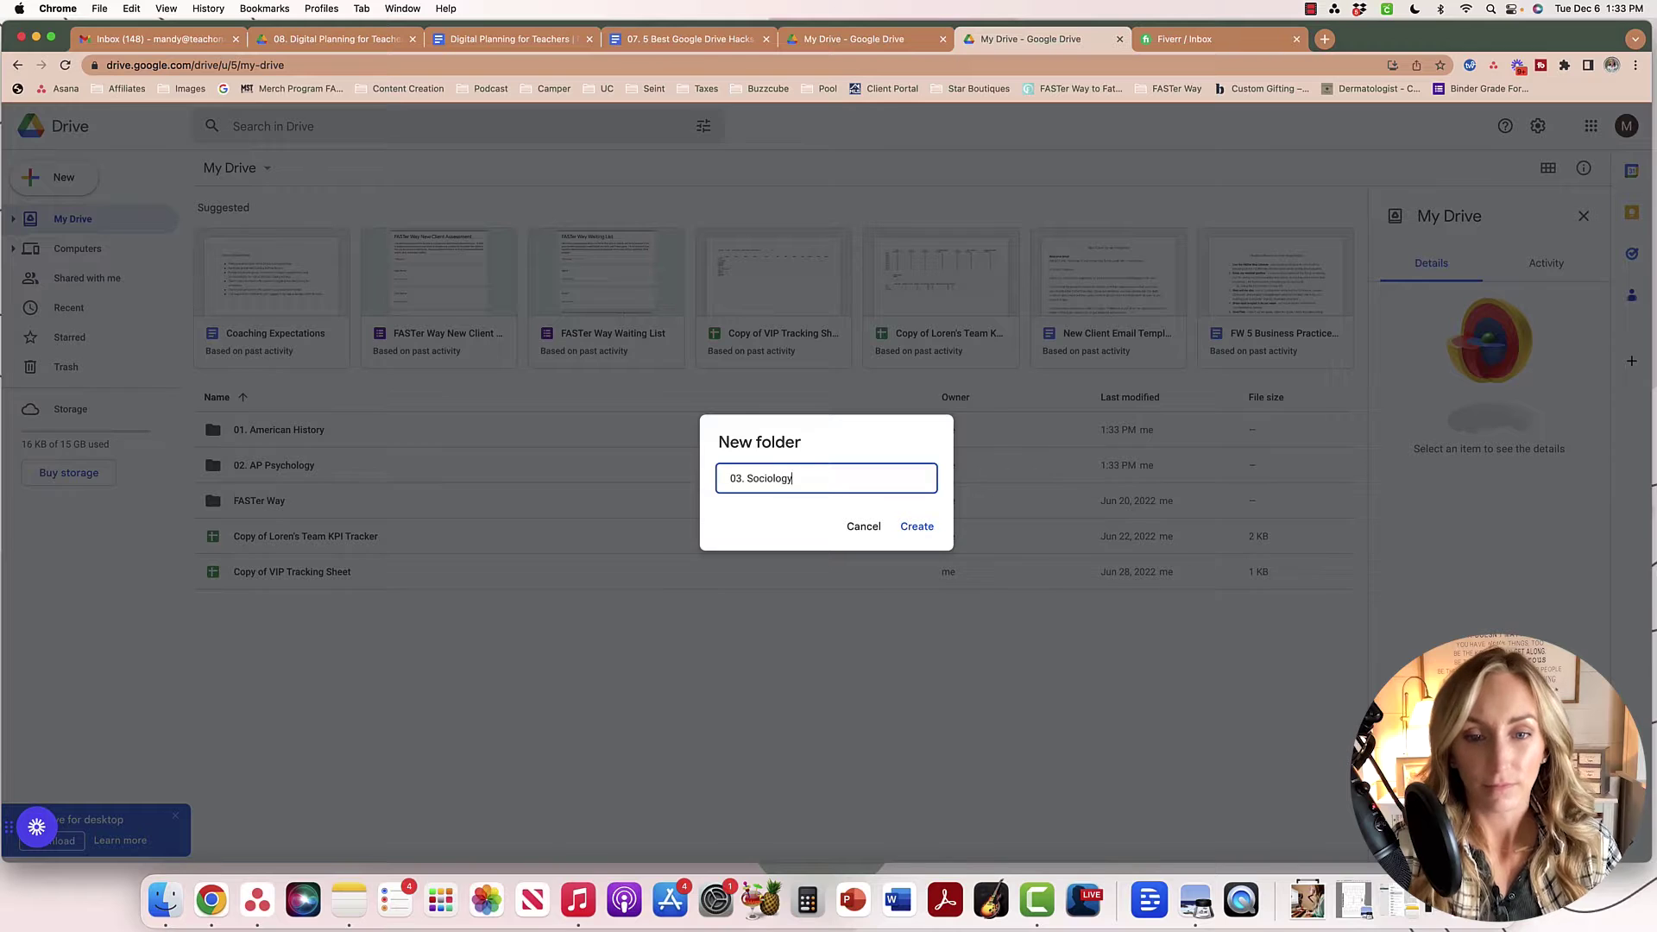
key(Return)
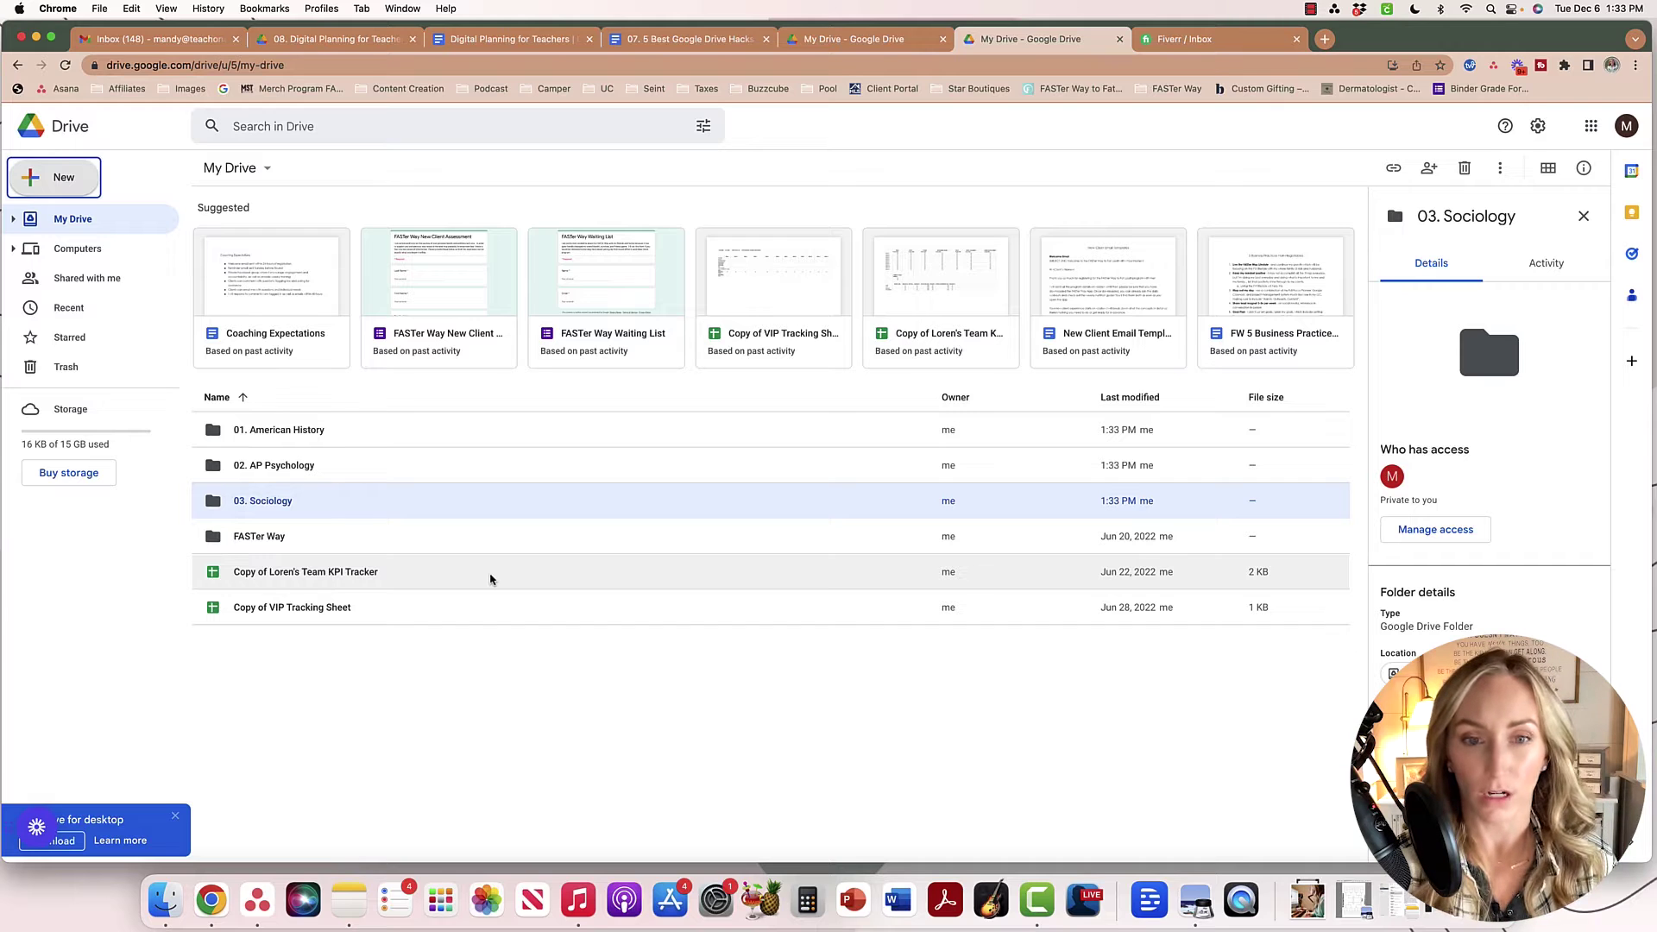
- Open '01. American History' and create a '00. Course Intro' subfolder inside it
double_click(313, 430)
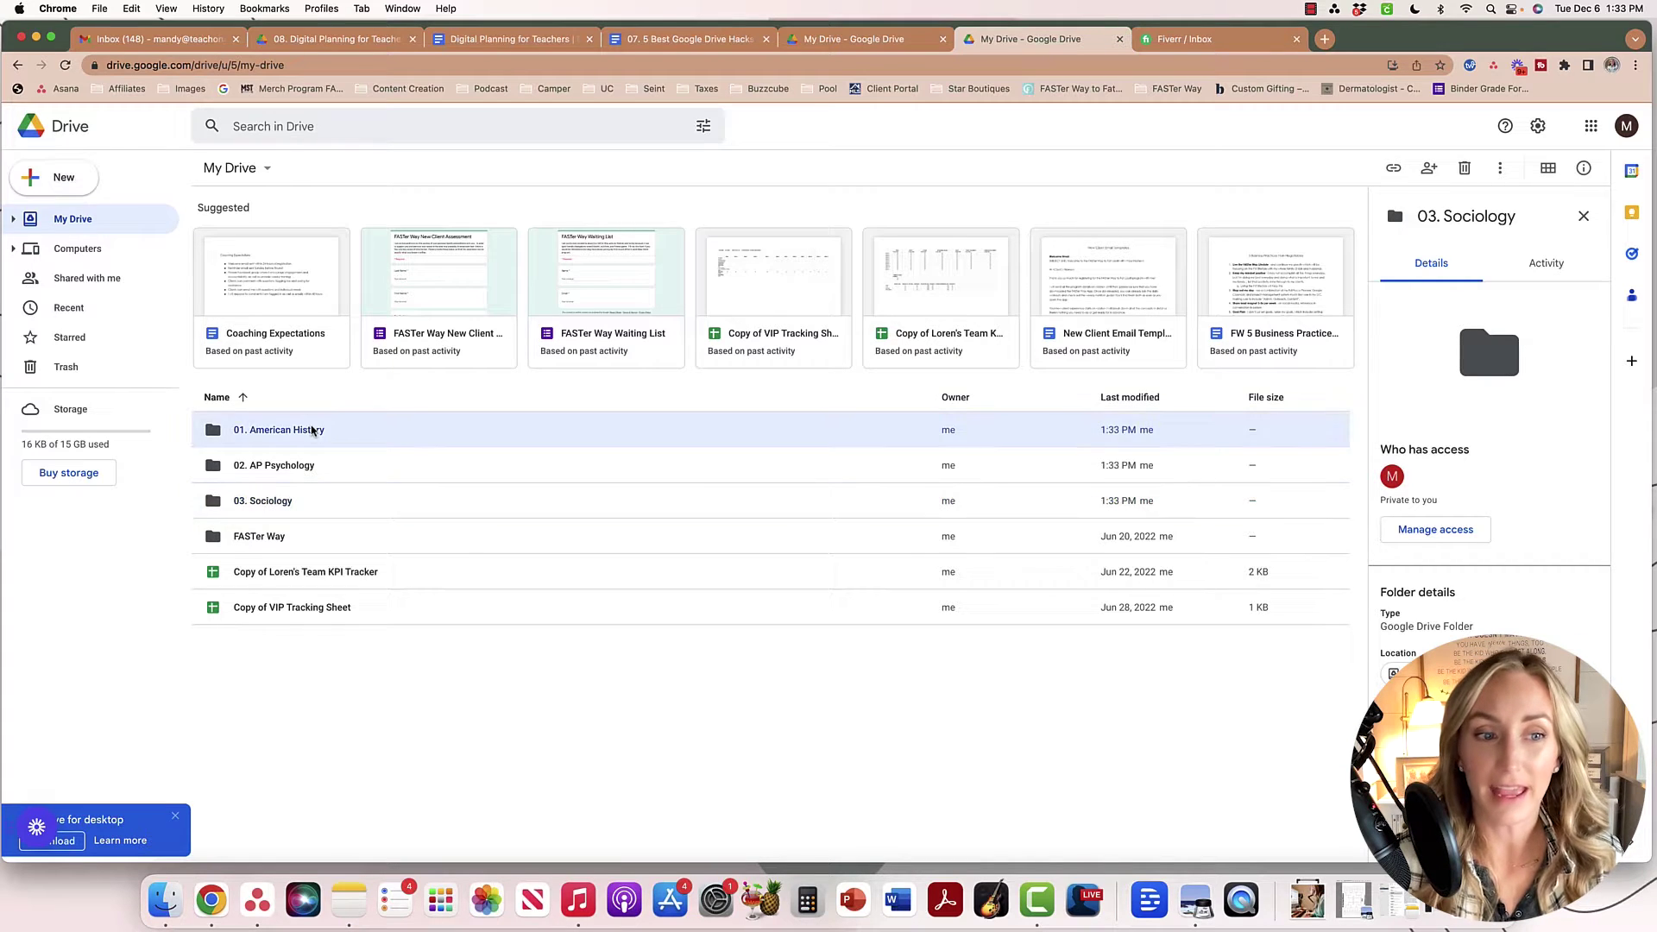
click(84, 185)
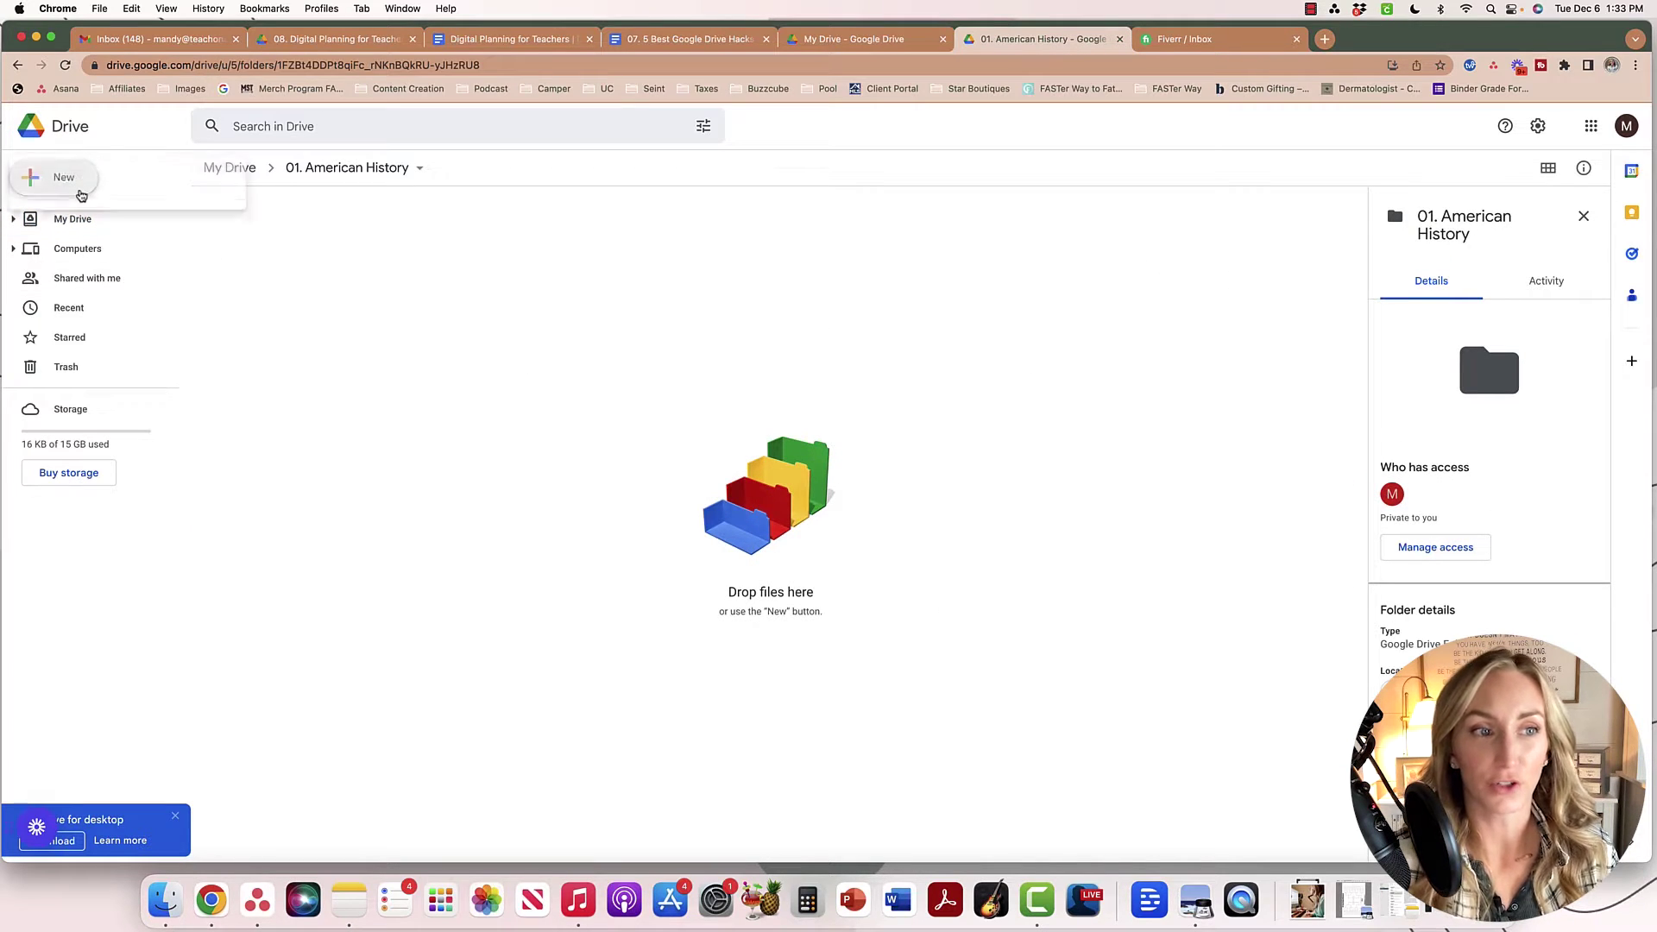
click(91, 194)
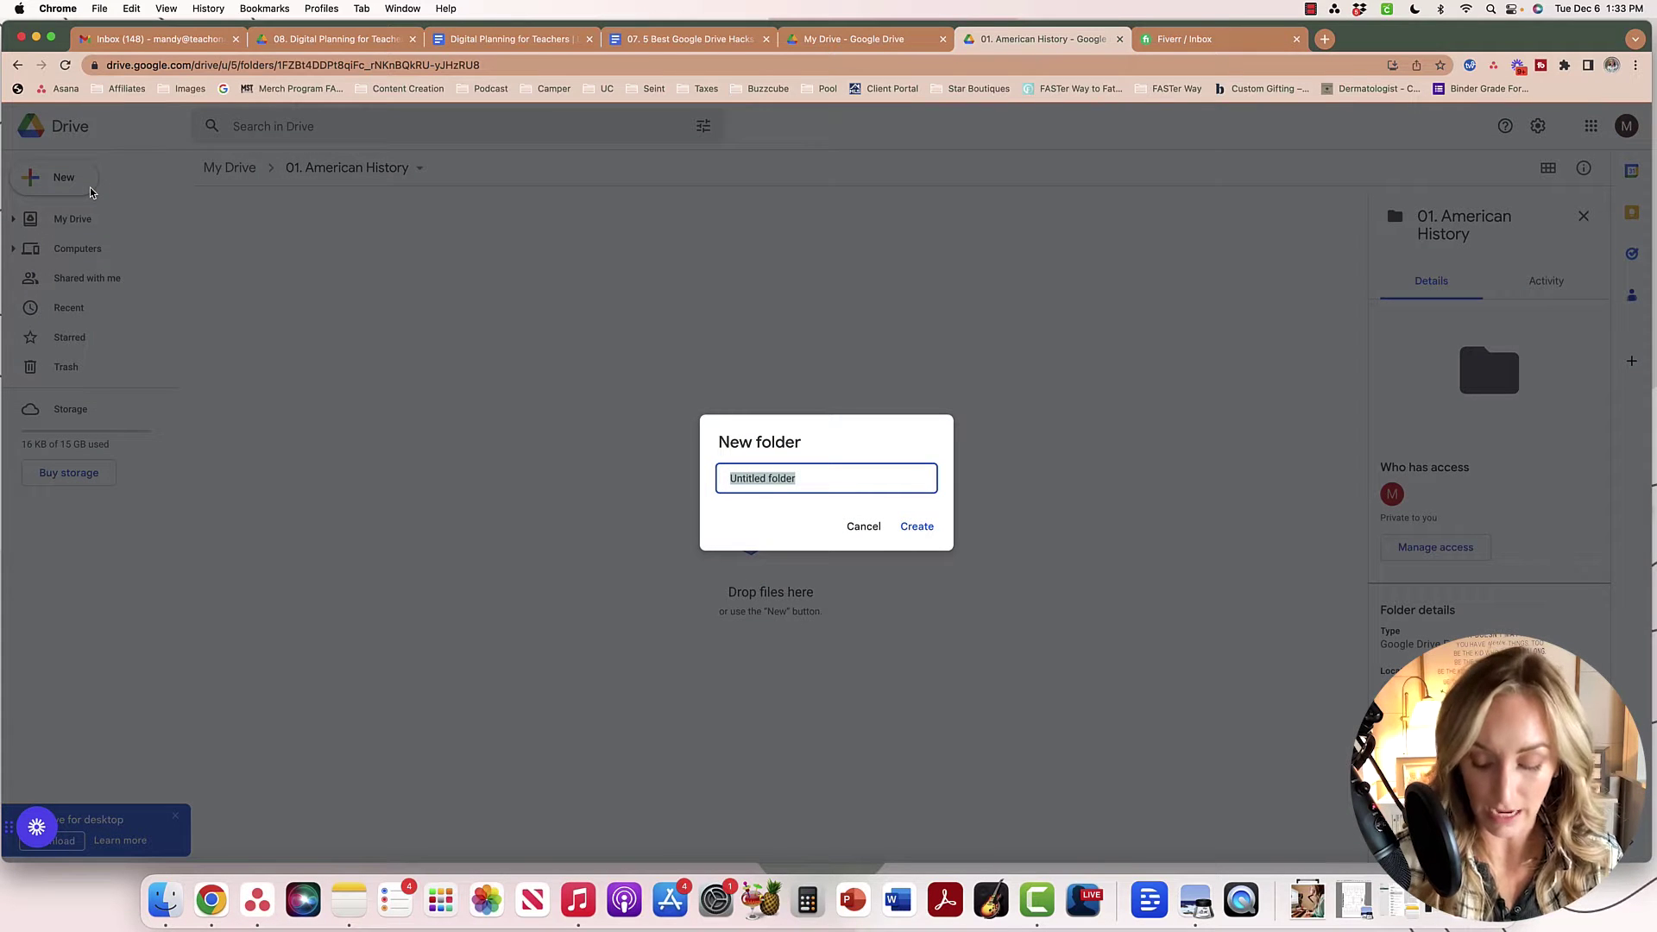
text(00)
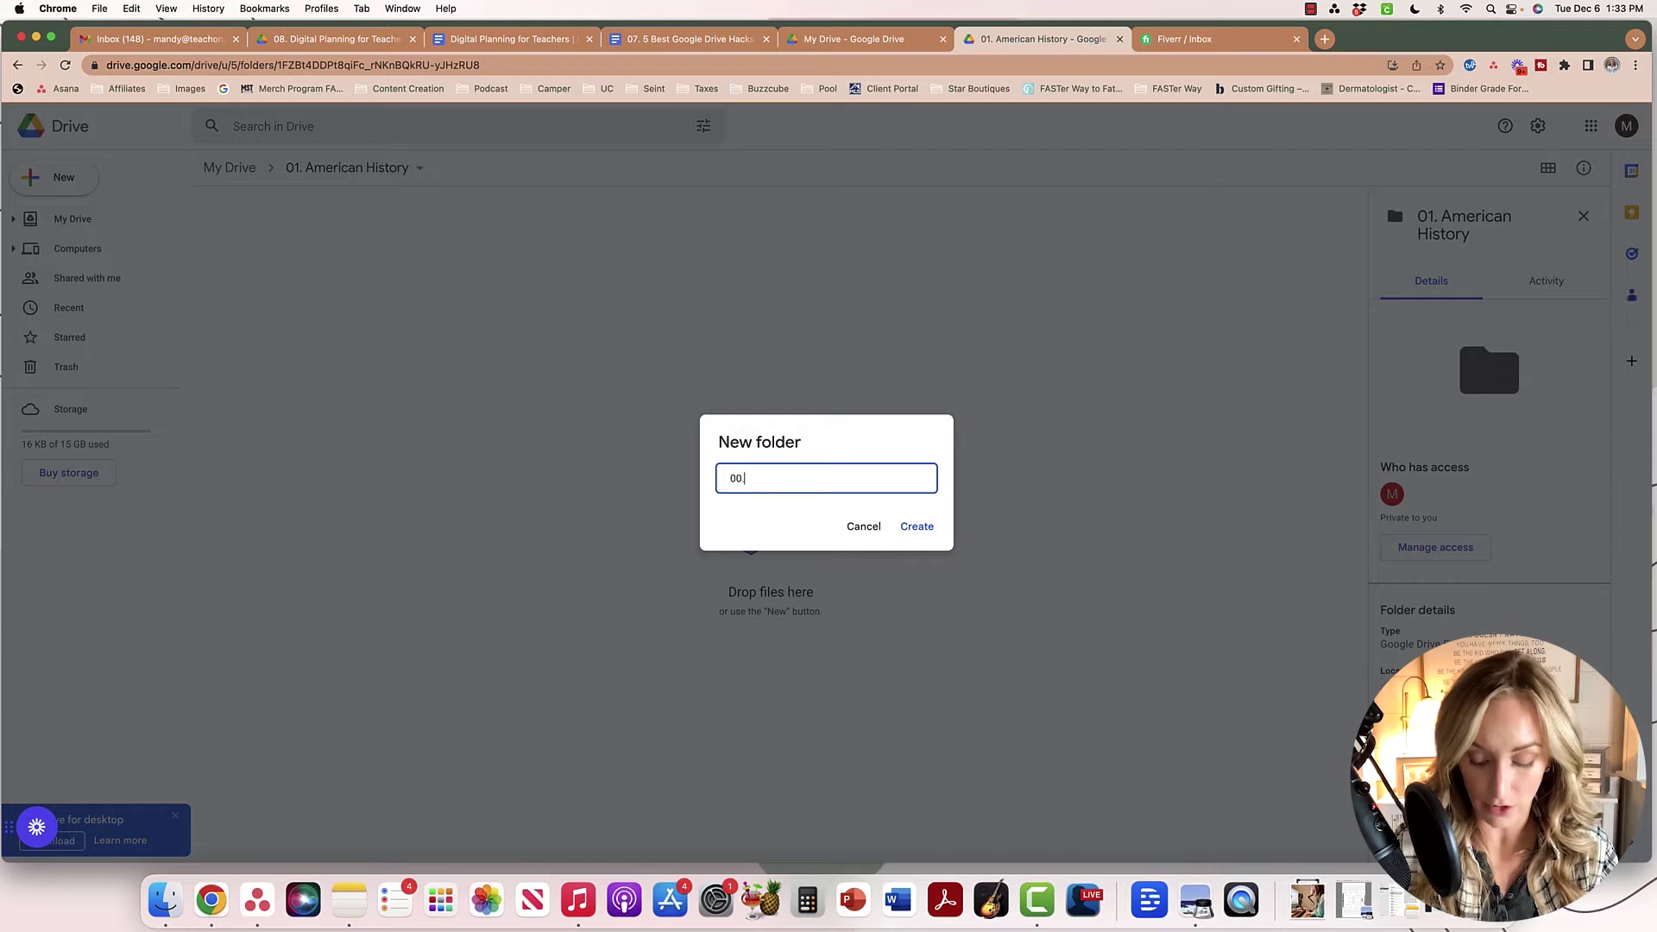
text(. Course)
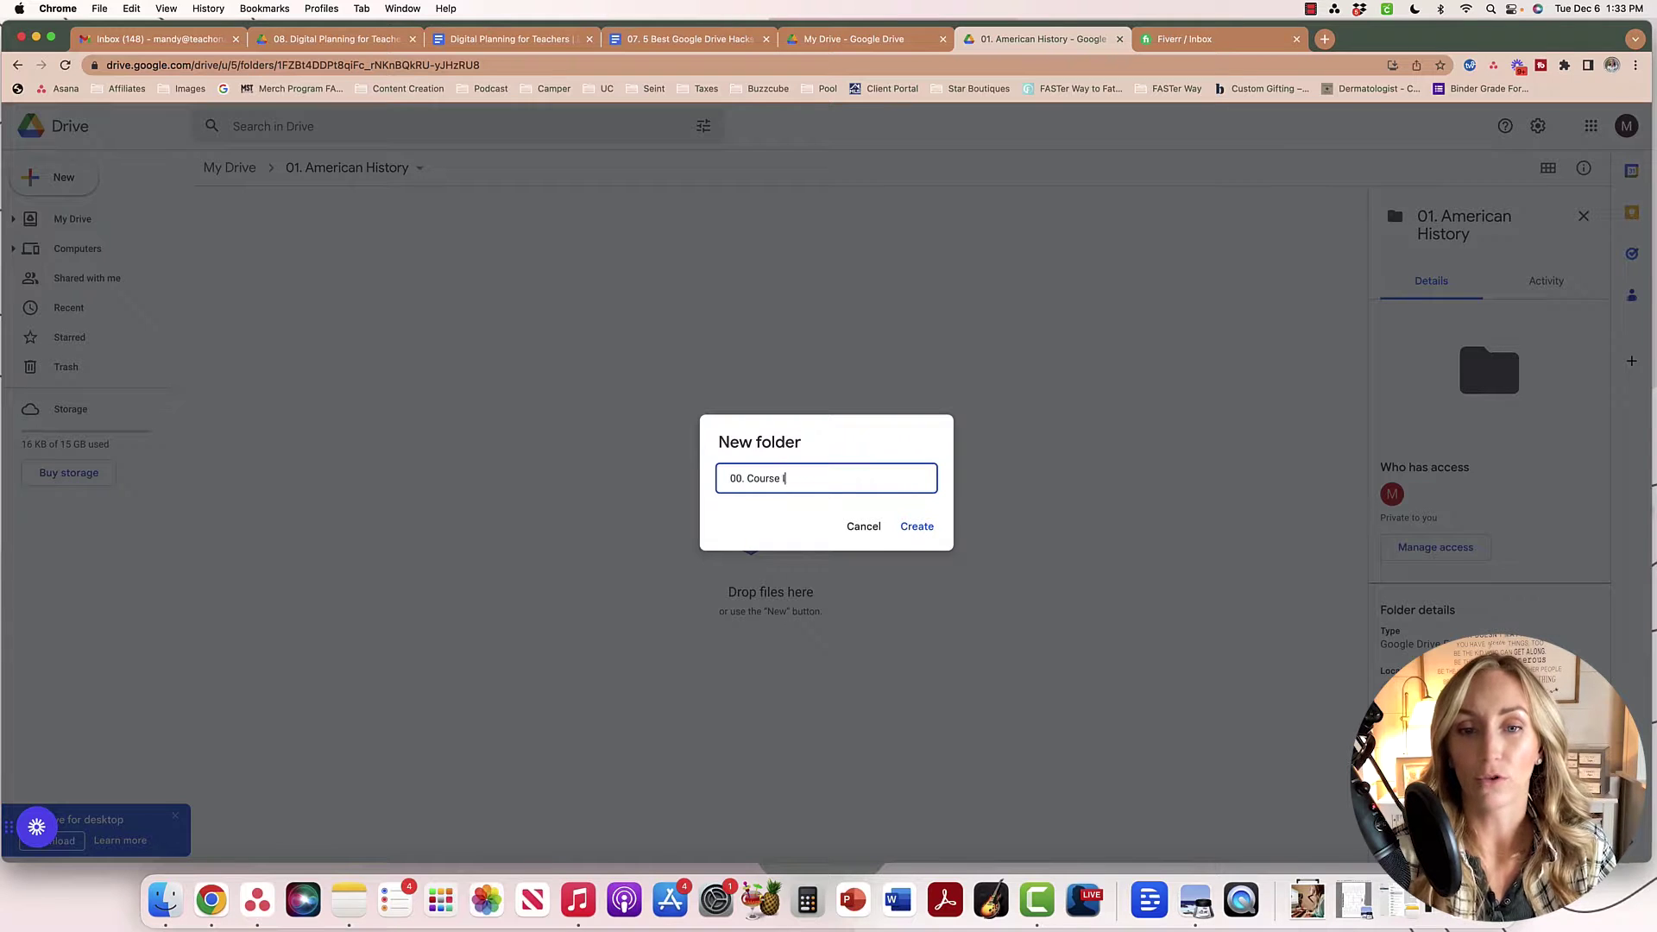
text( Intro)
key(Return)
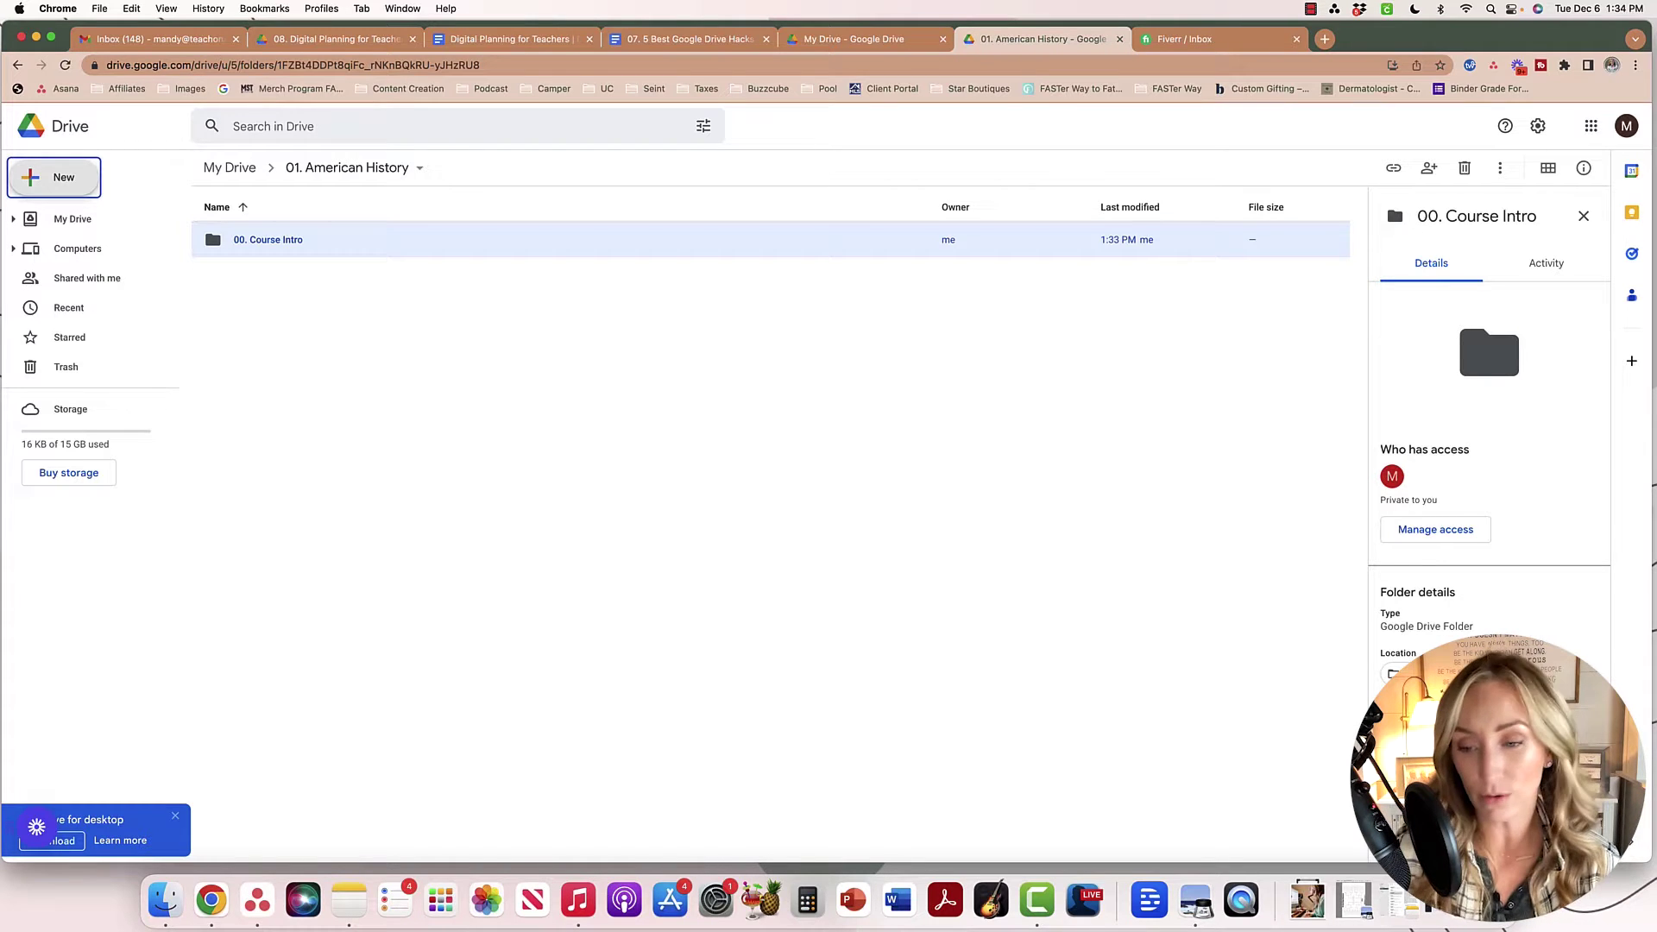
- Add subfolders '01. Unit 1 Founding Documents' and '02. Industrial Revolution' there
click(74, 186)
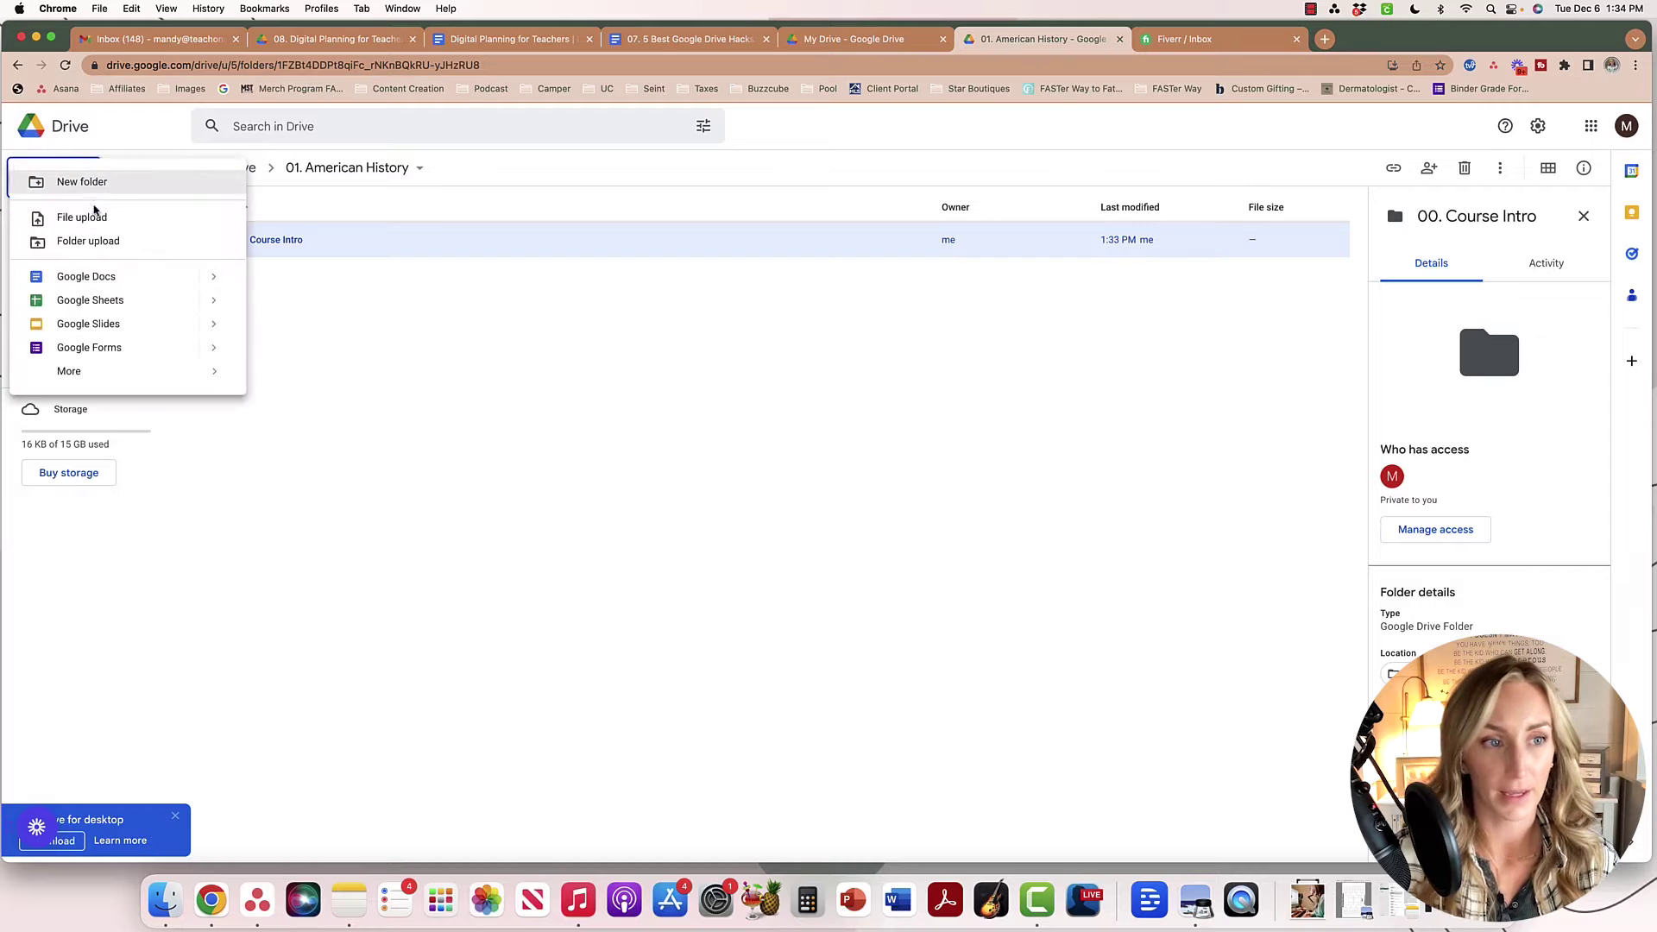
click(95, 183)
text(01. )
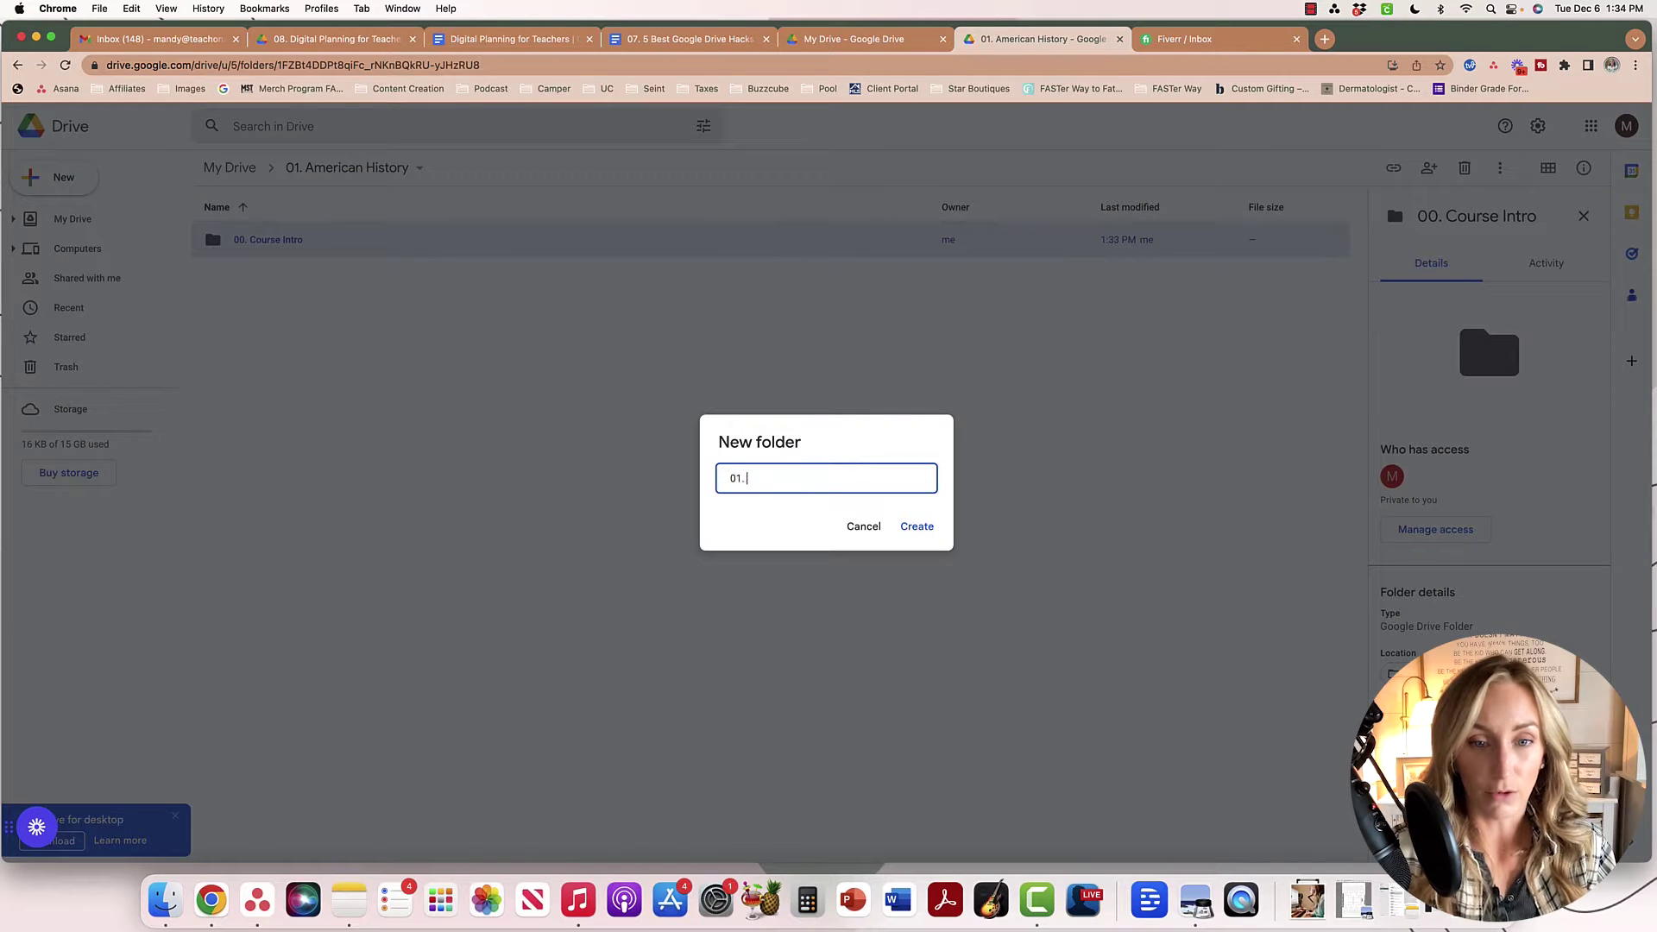
text(Unit 1)
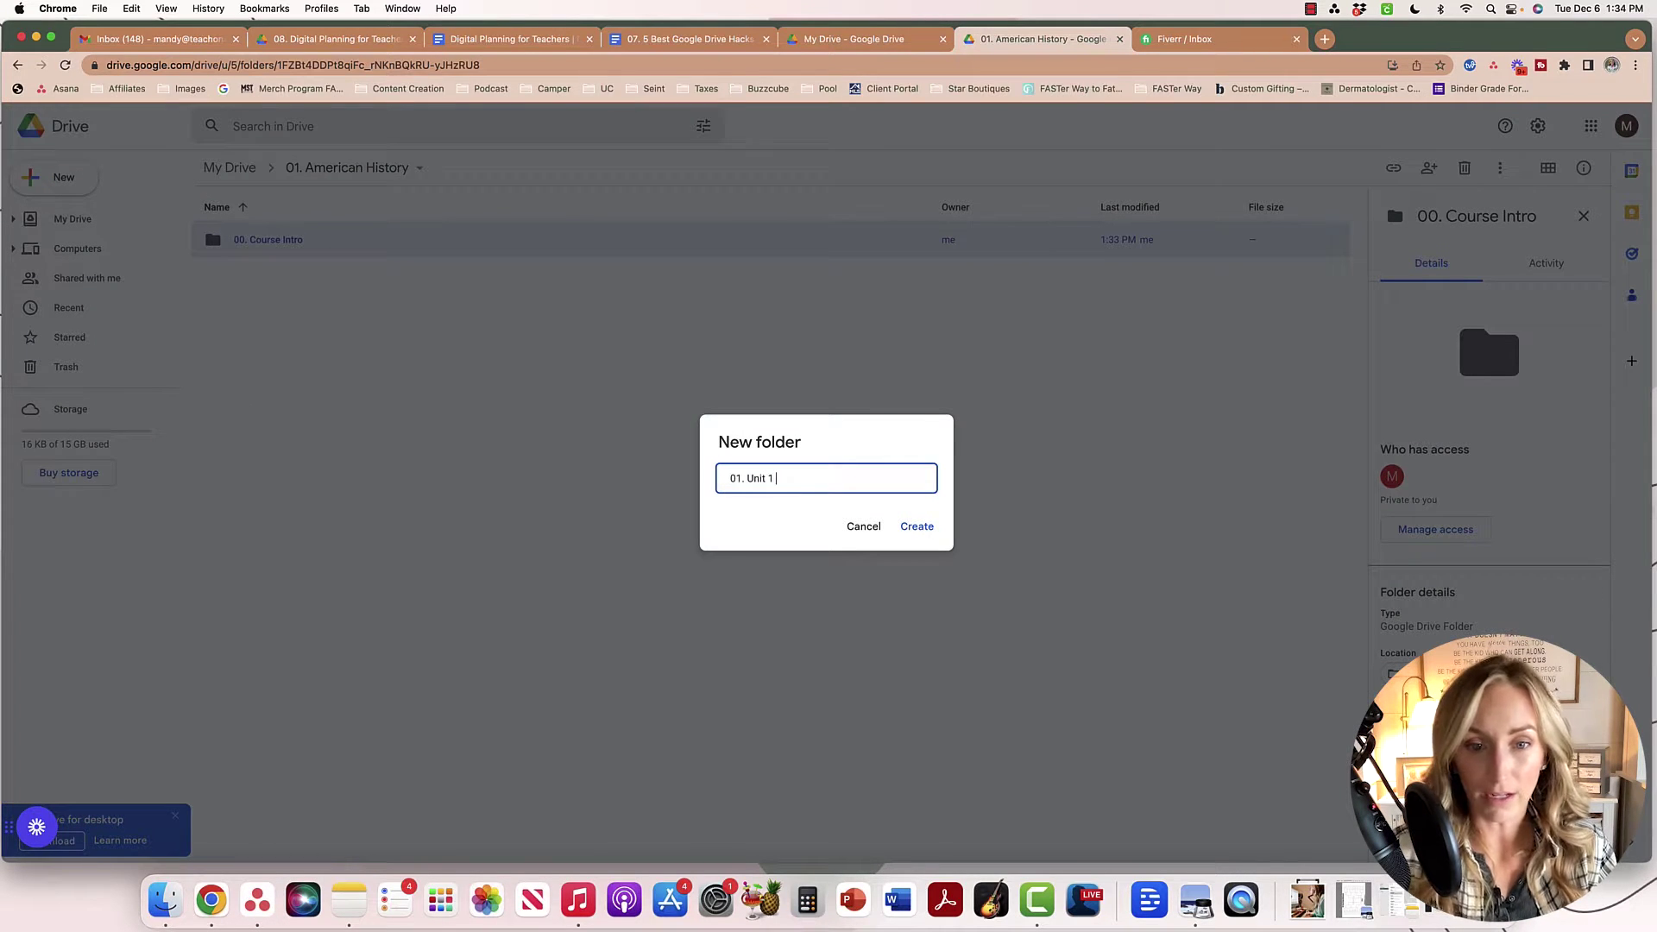
text( Founding )
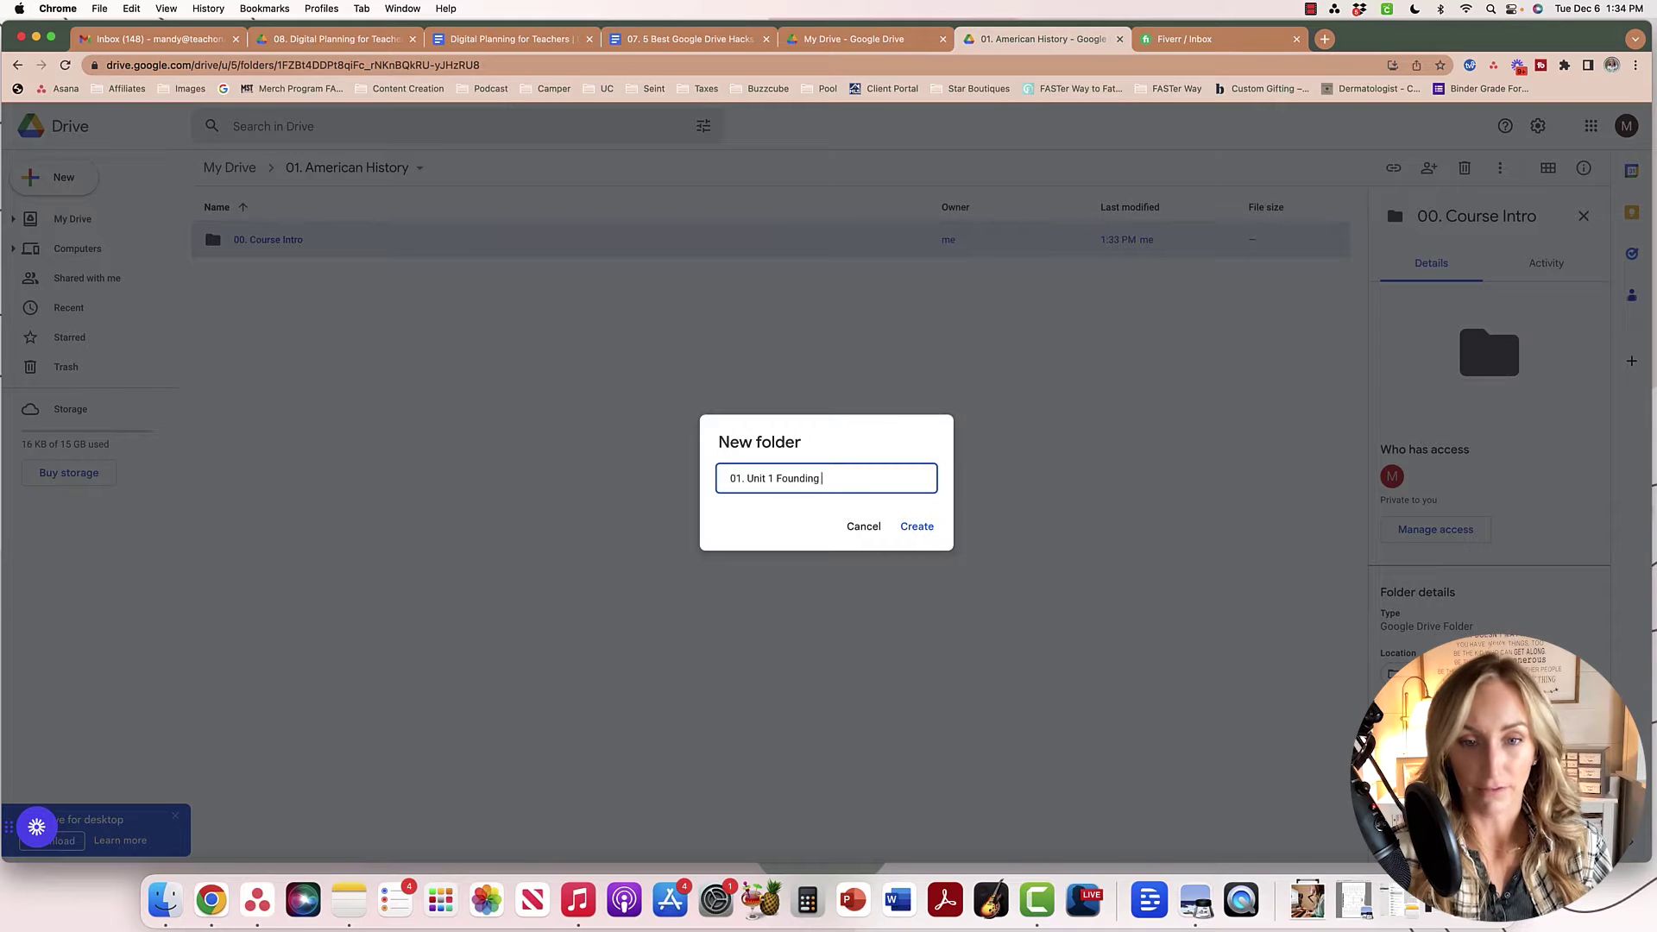
text(Documents)
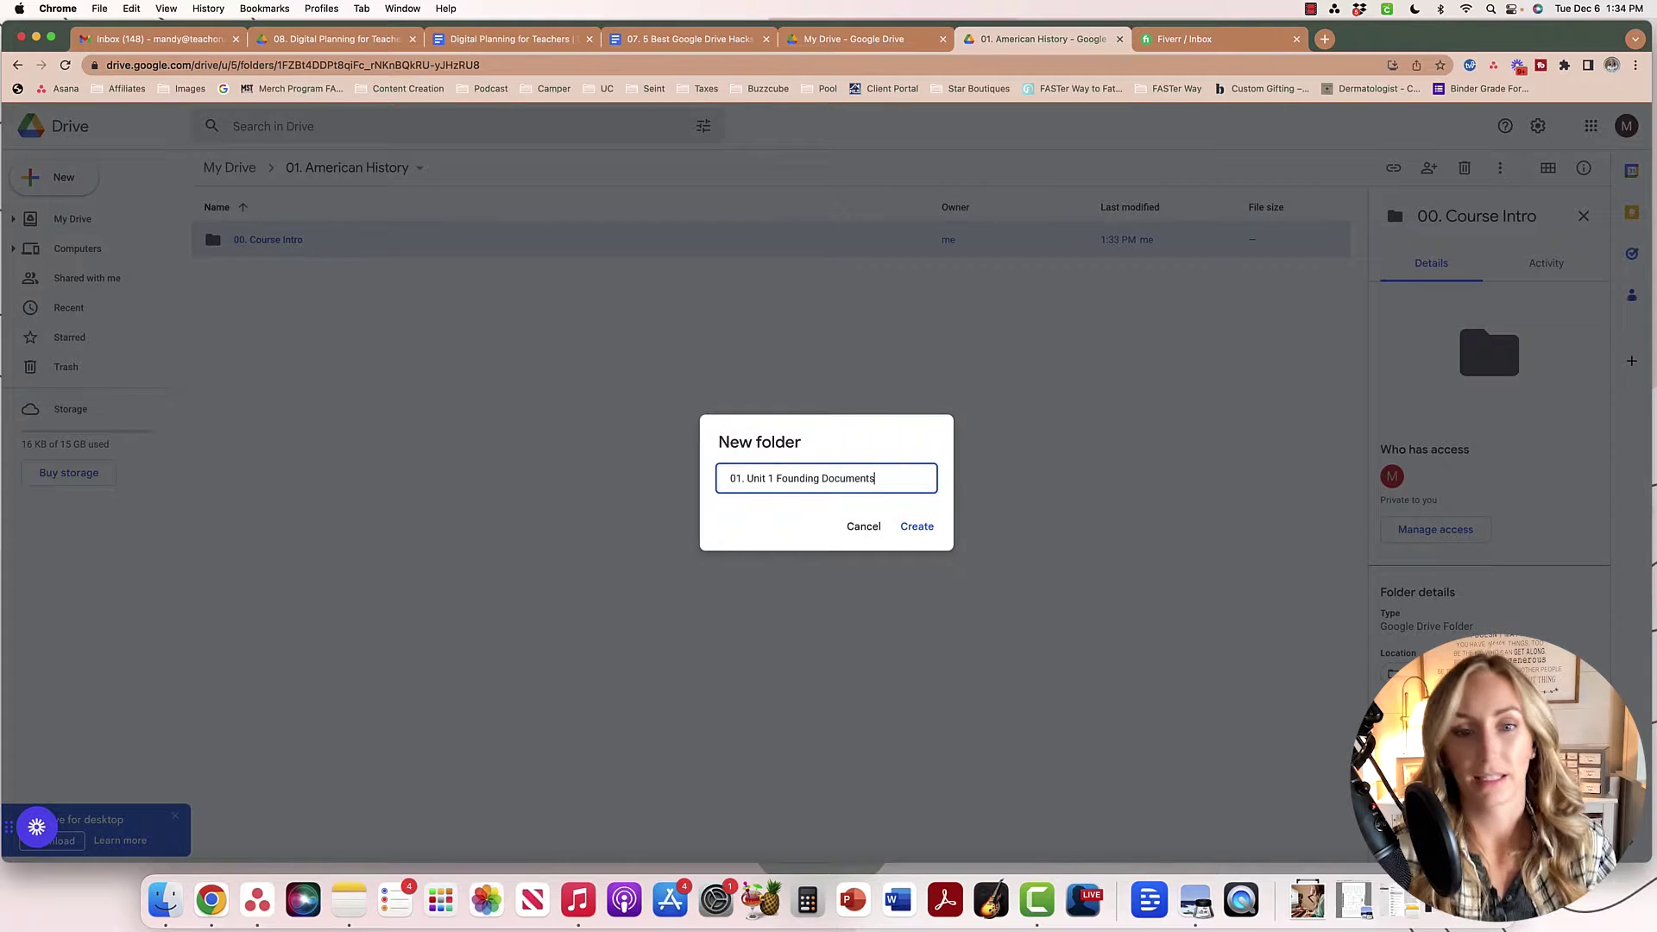
key(Return)
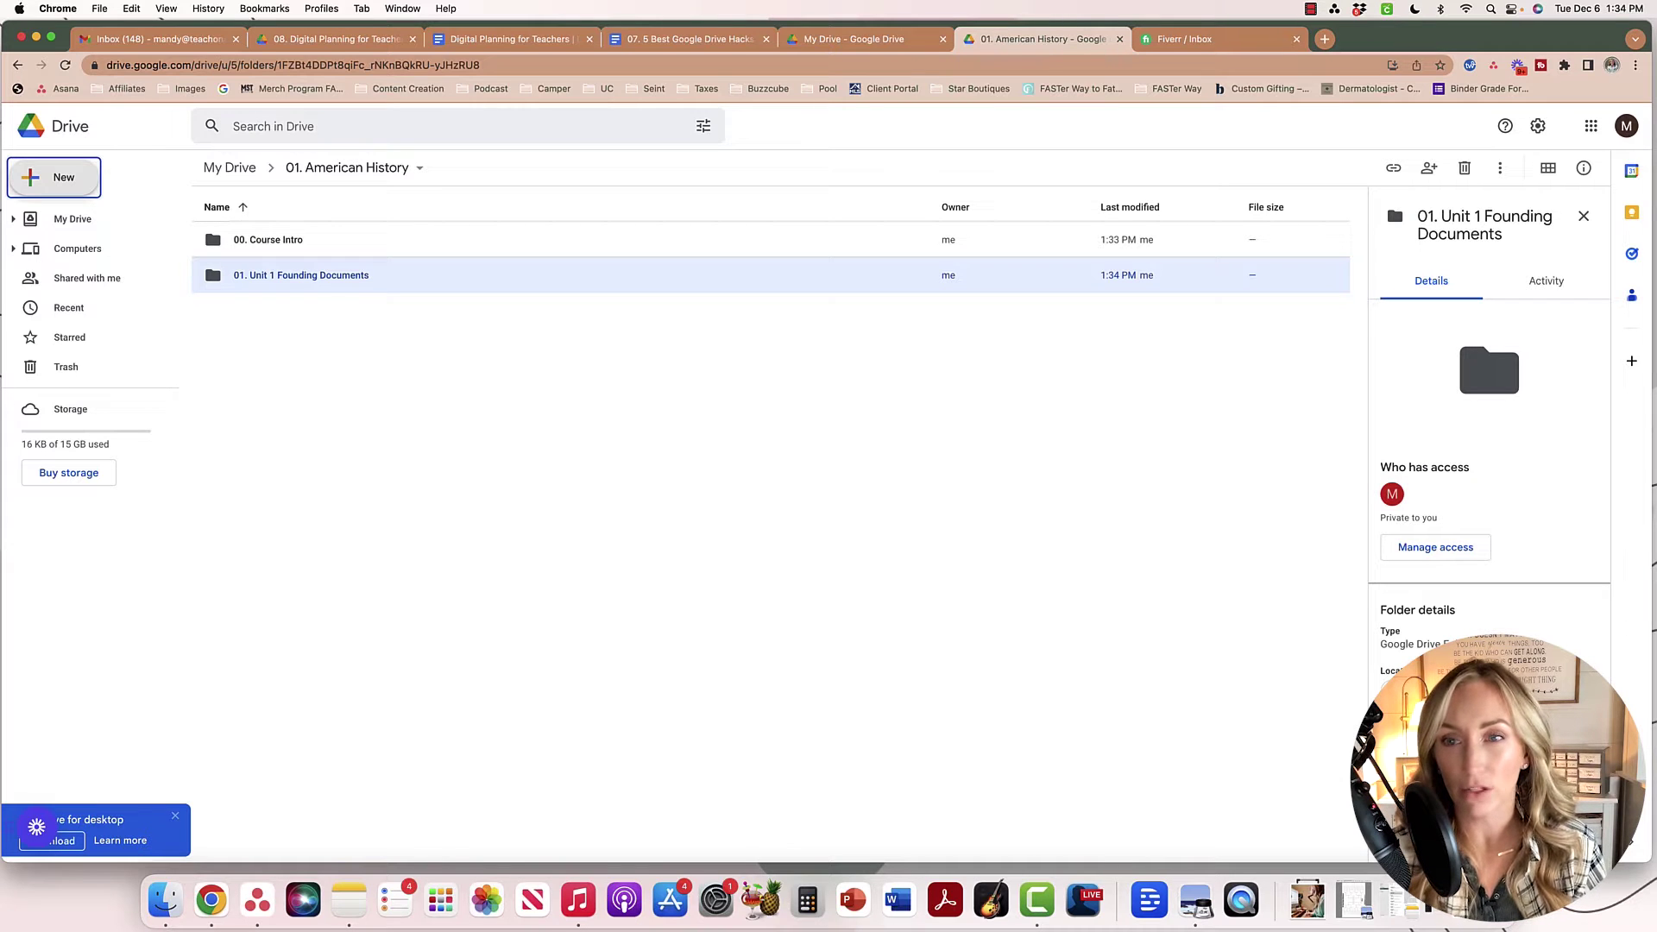
click(374, 429)
click(47, 180)
click(102, 191)
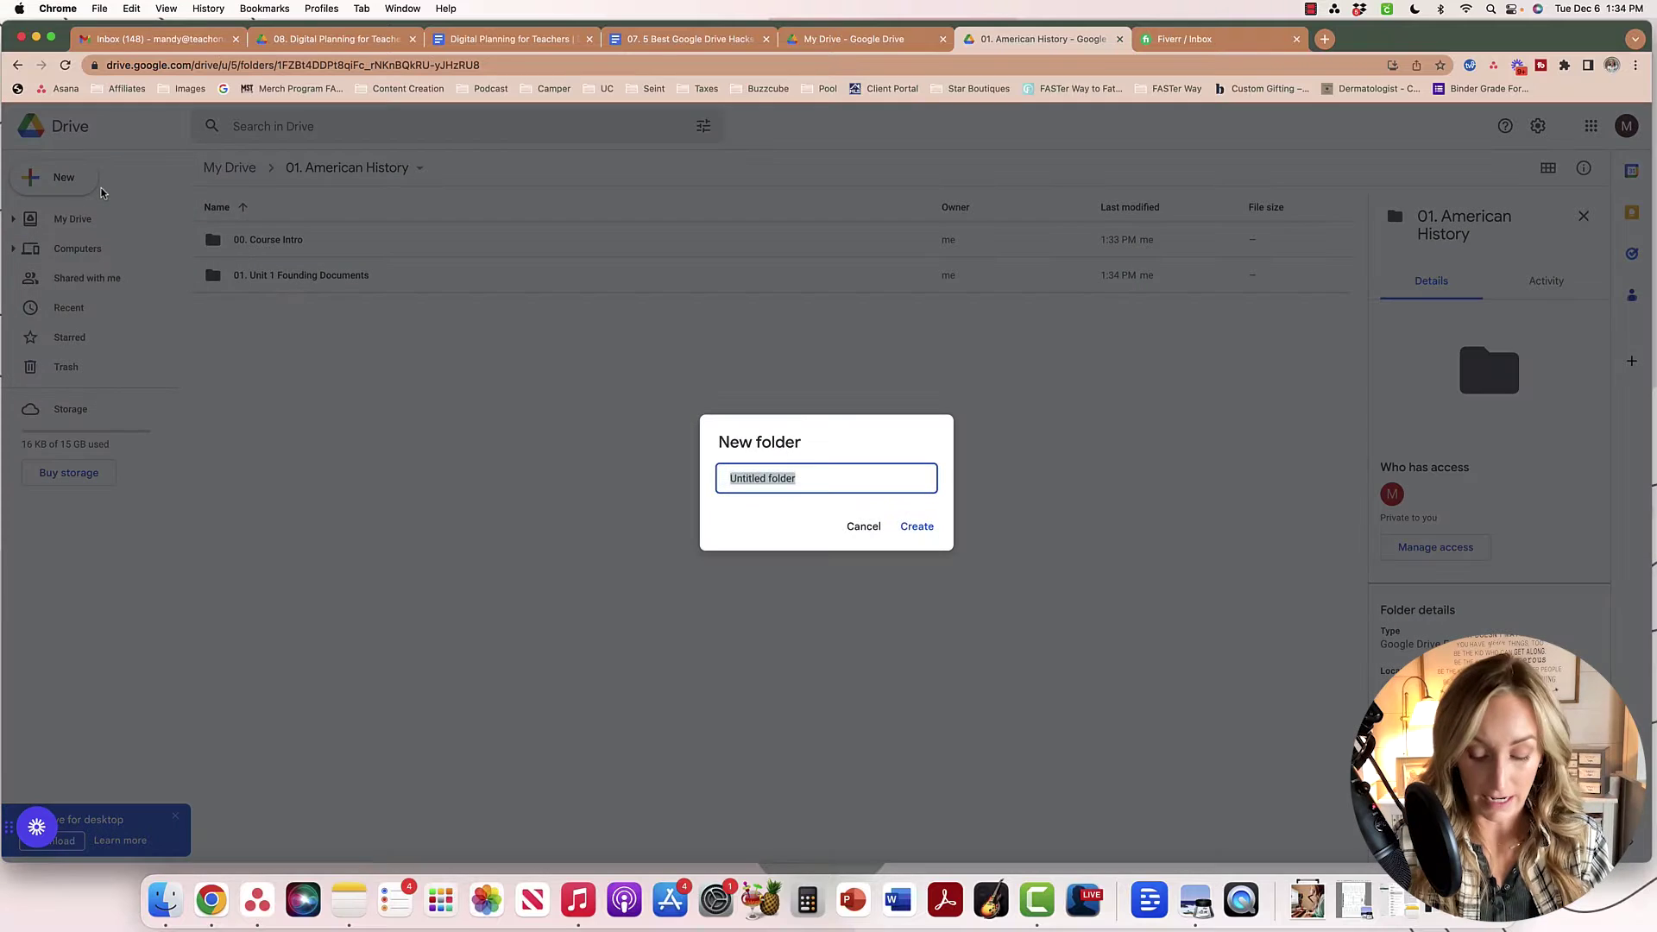
text(02)
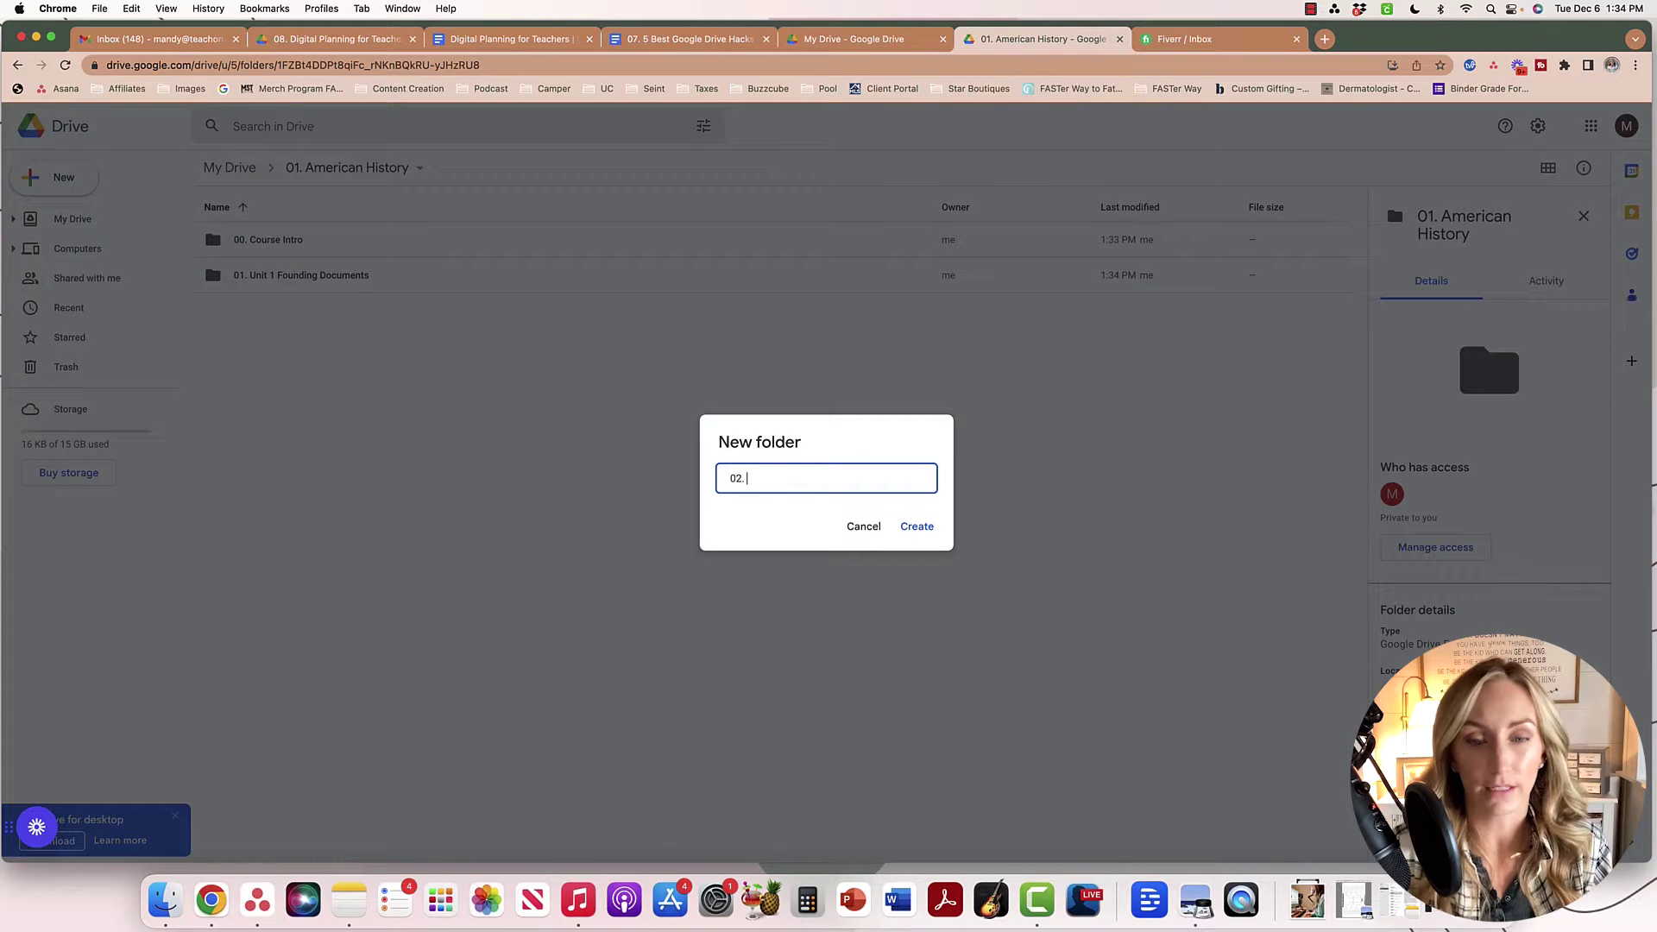
text(. Indu)
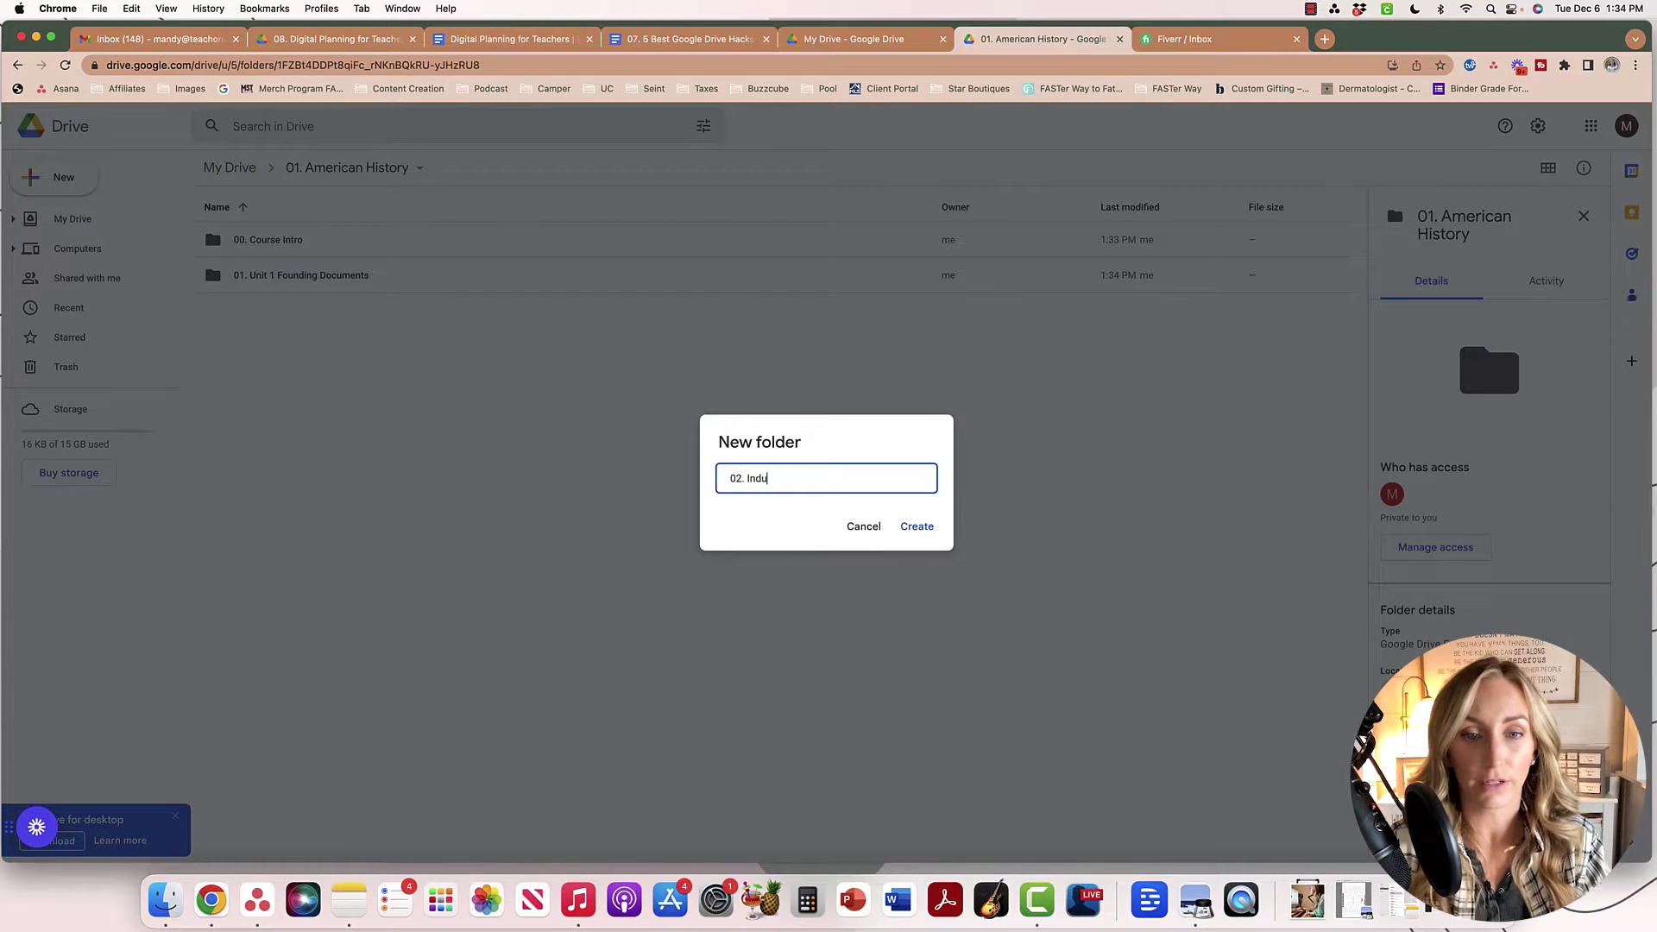
text(striat Revolution)
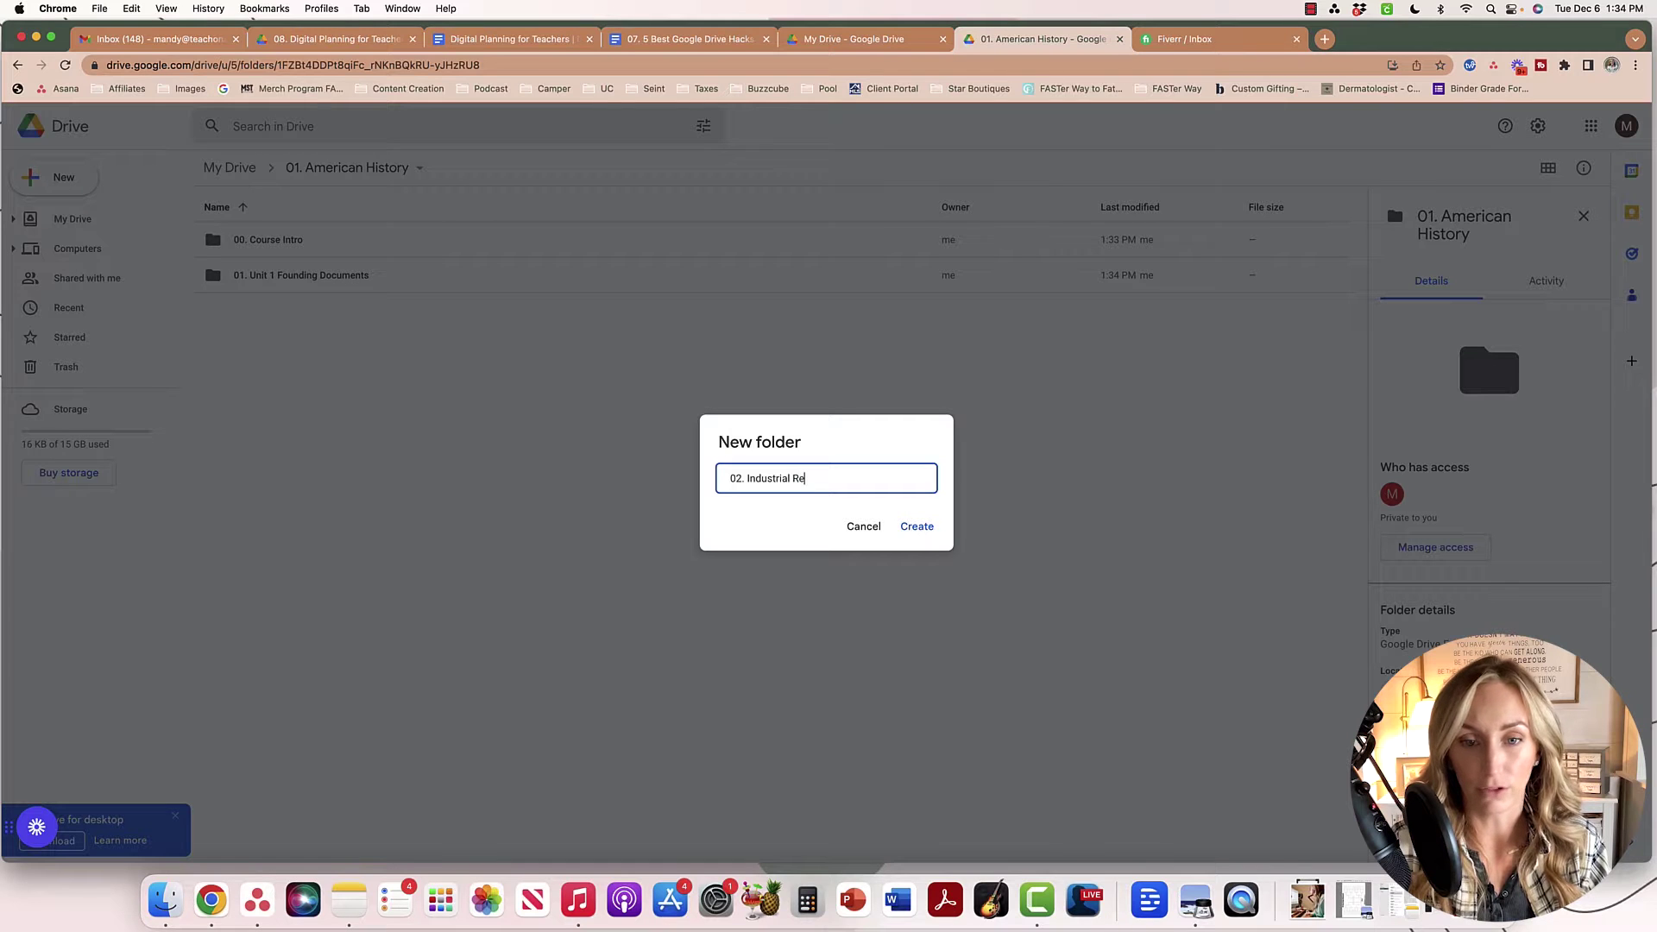
key(Return)
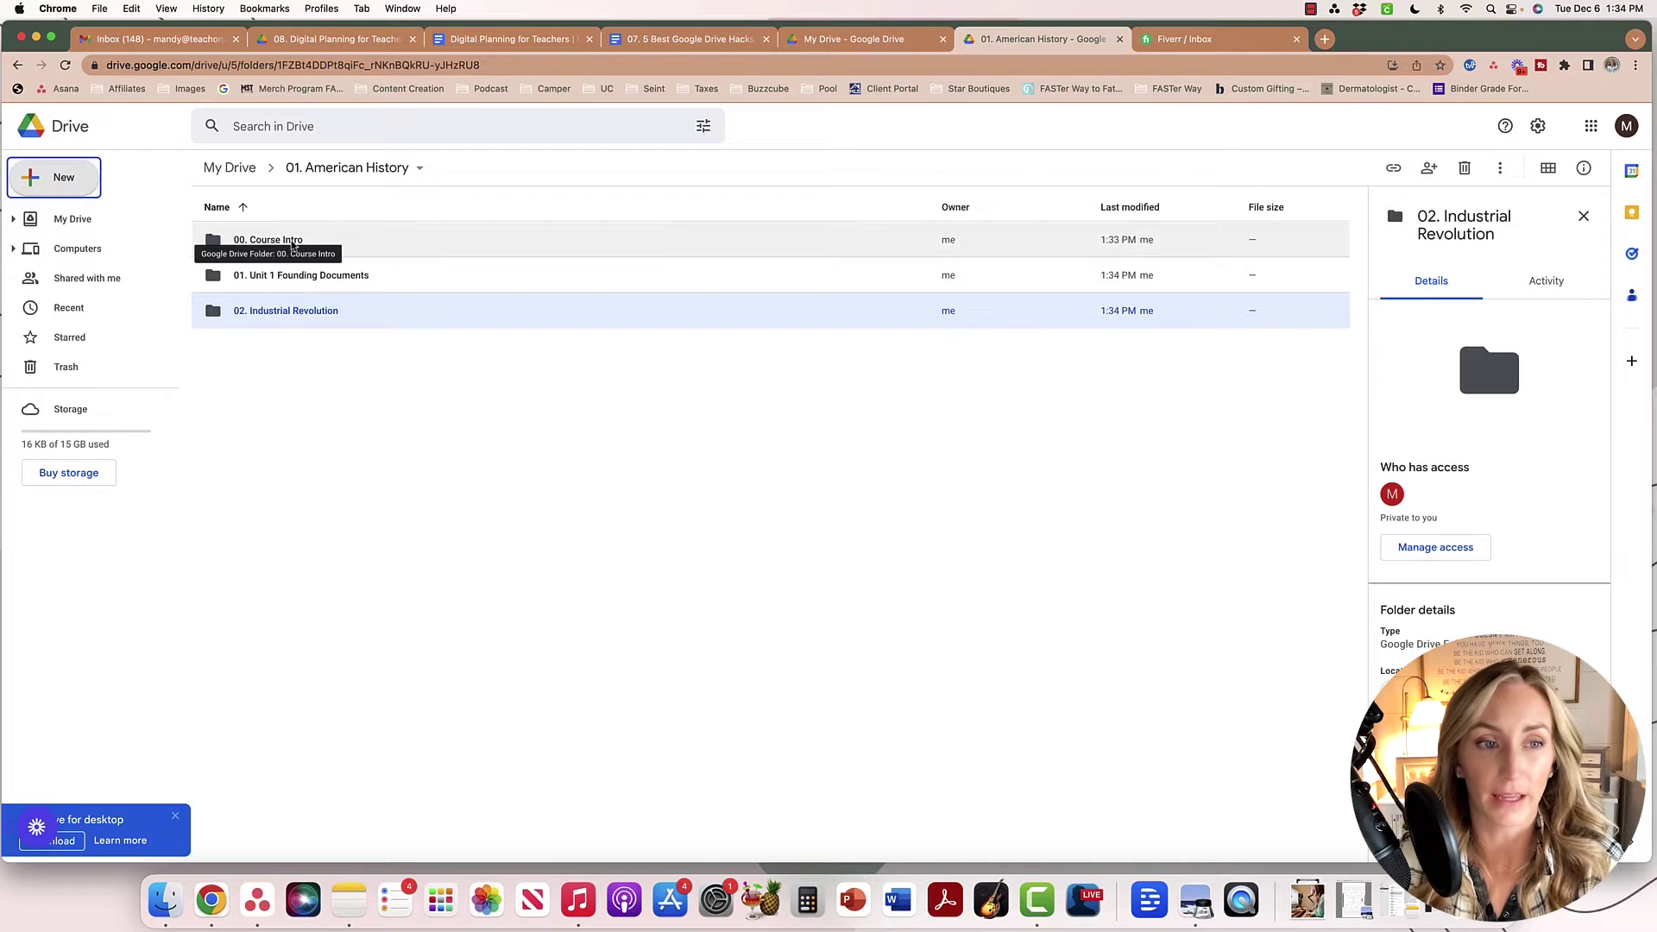
- Go back to My Drive and open 01. American History, then 01. Unit 1 Founding Documents
double_click(297, 278)
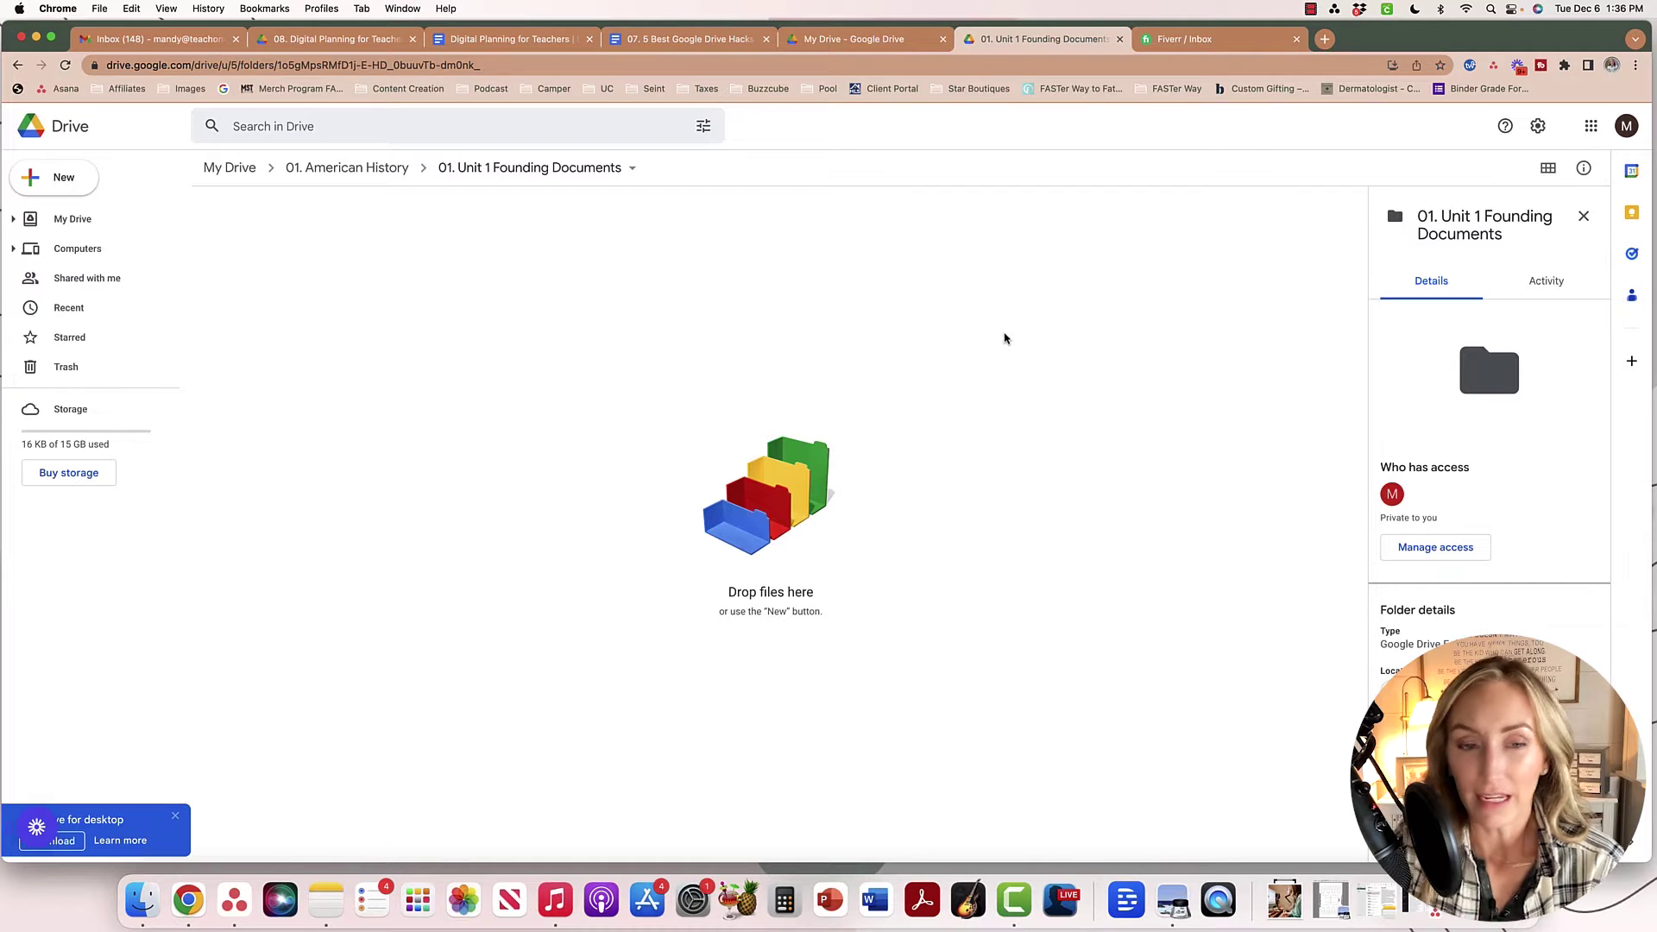
click(362, 167)
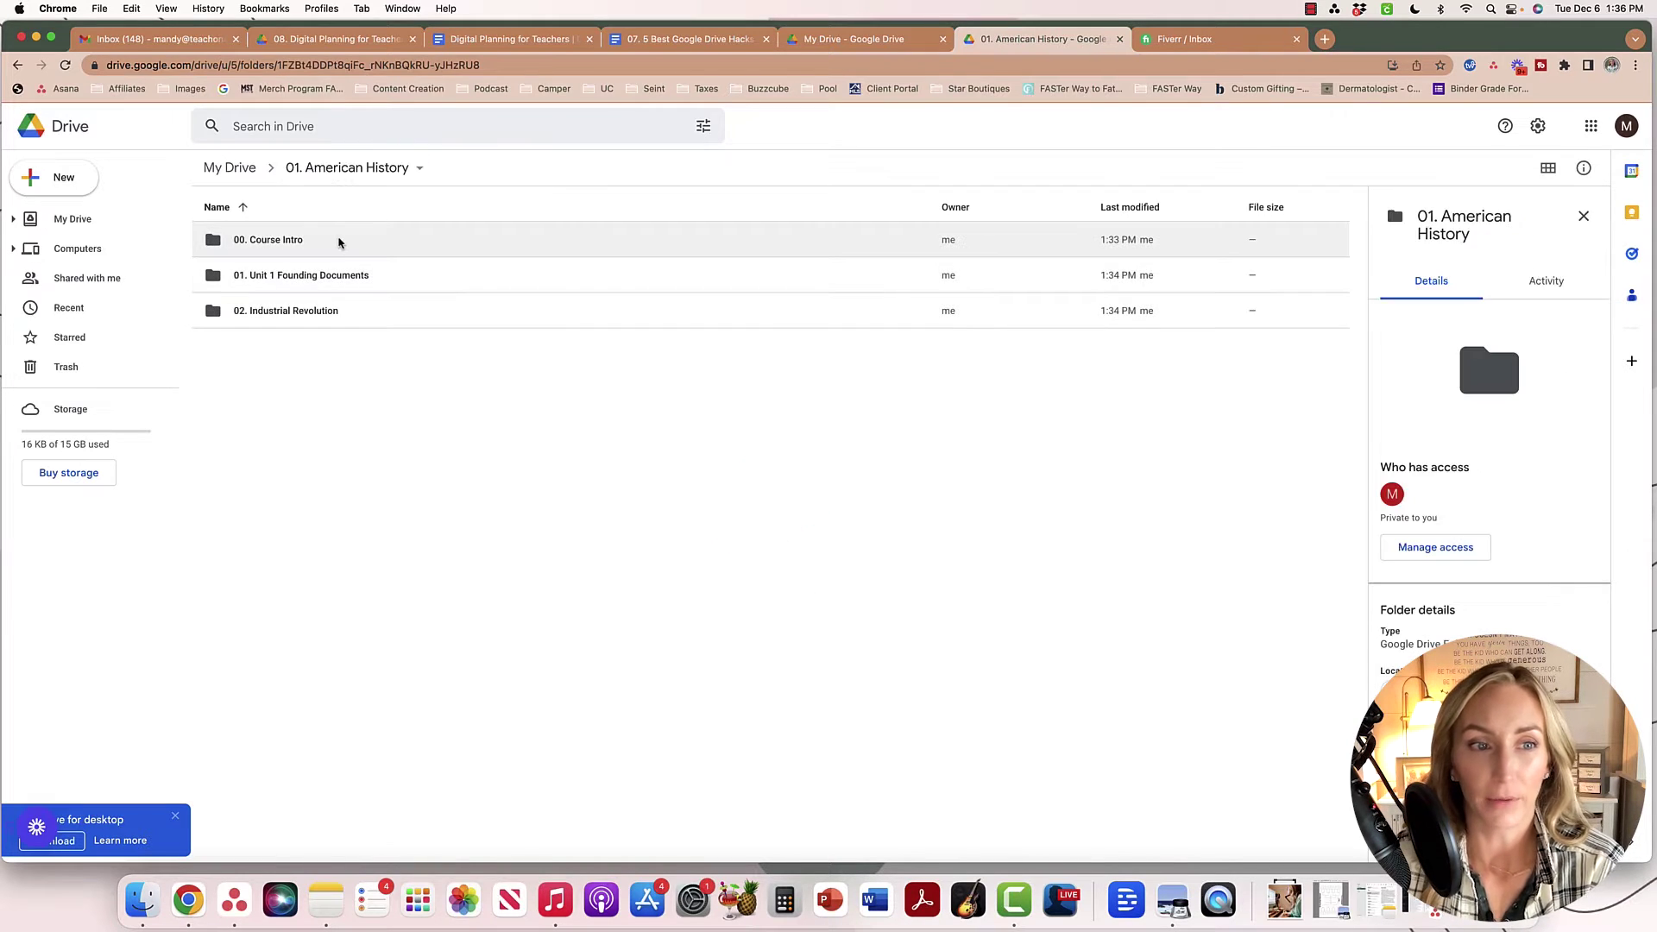
click(220, 169)
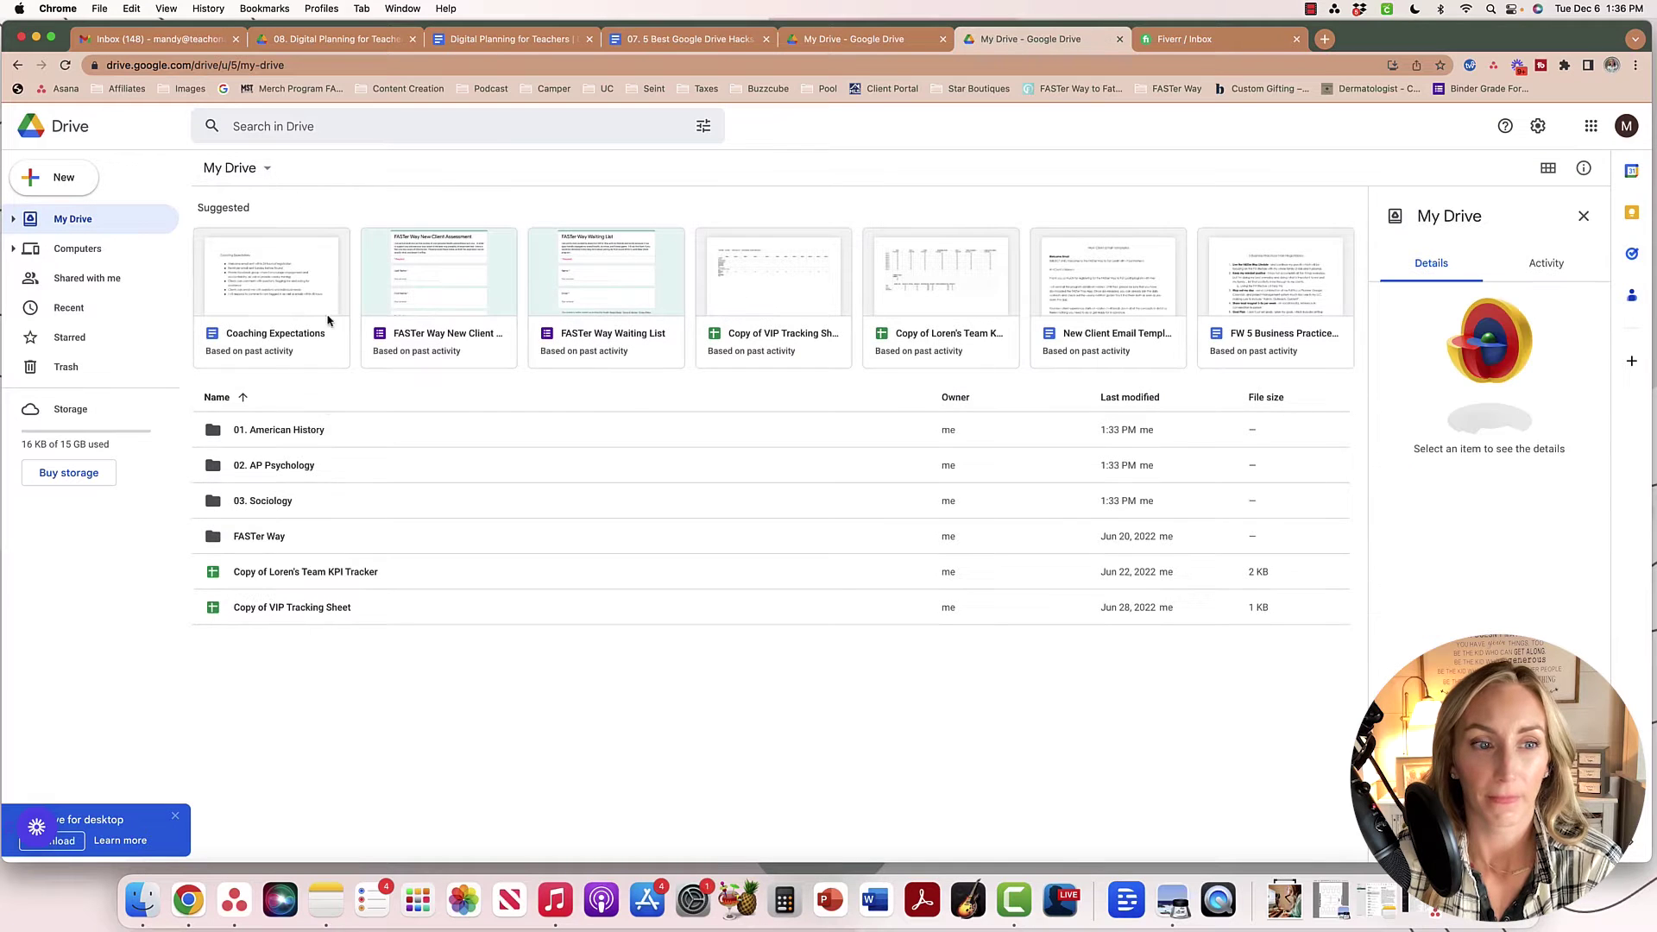
double_click(319, 431)
double_click(289, 277)
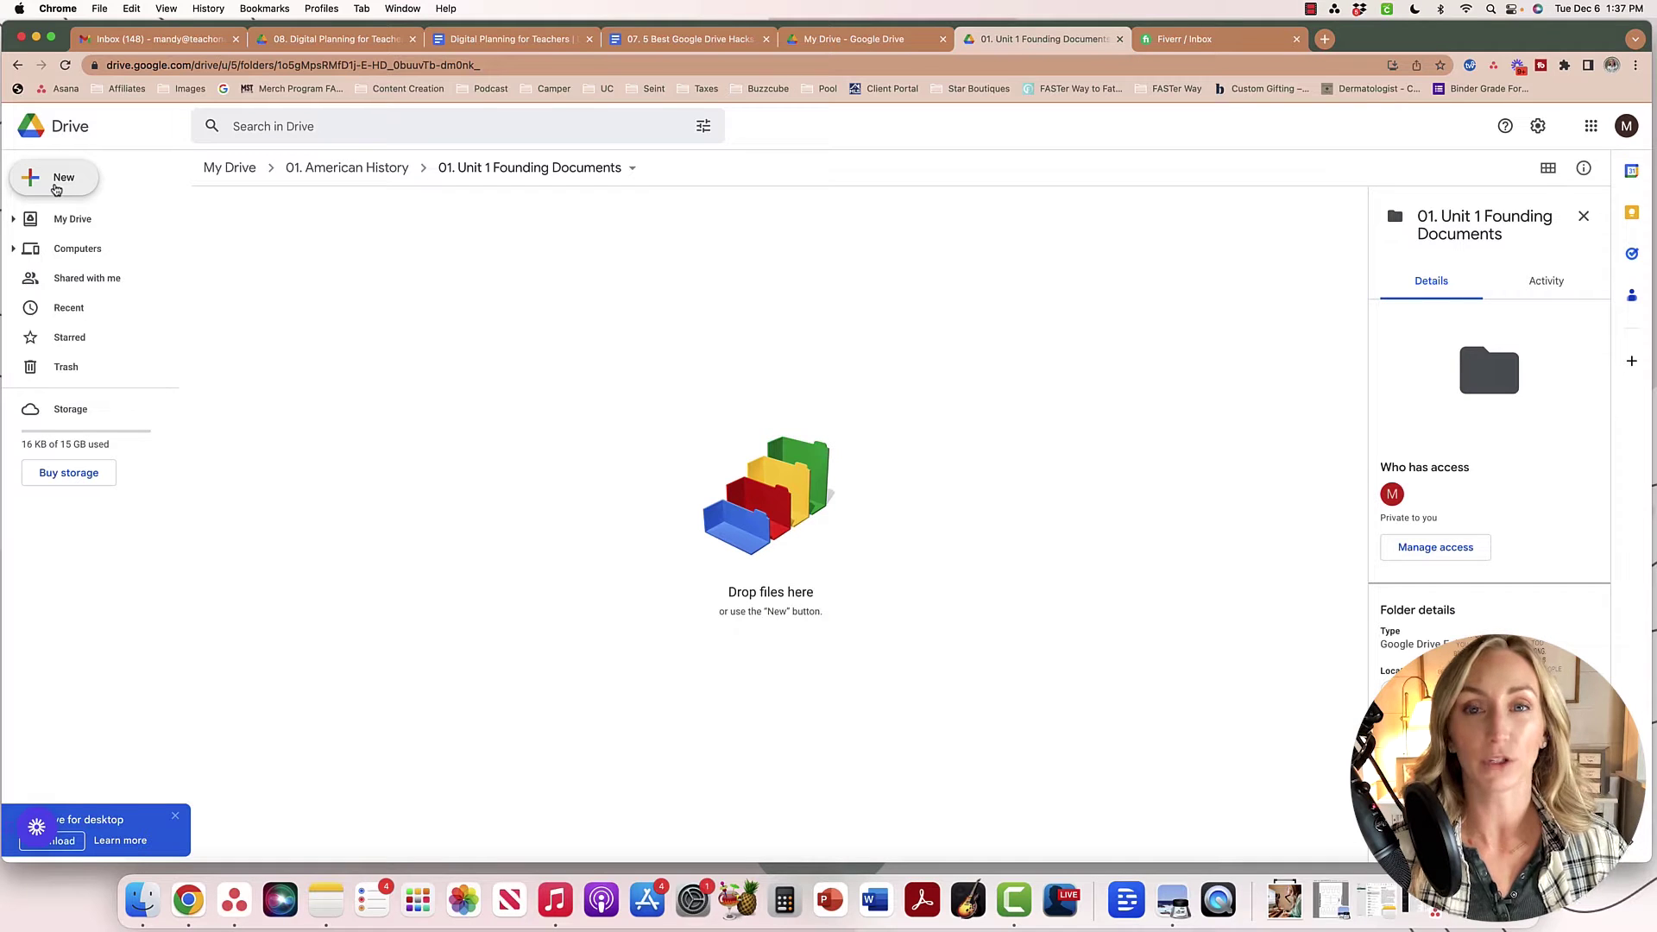
- Create a new Google Doc here, dismissing the pageless card and collapsing the outline panel
click(56, 189)
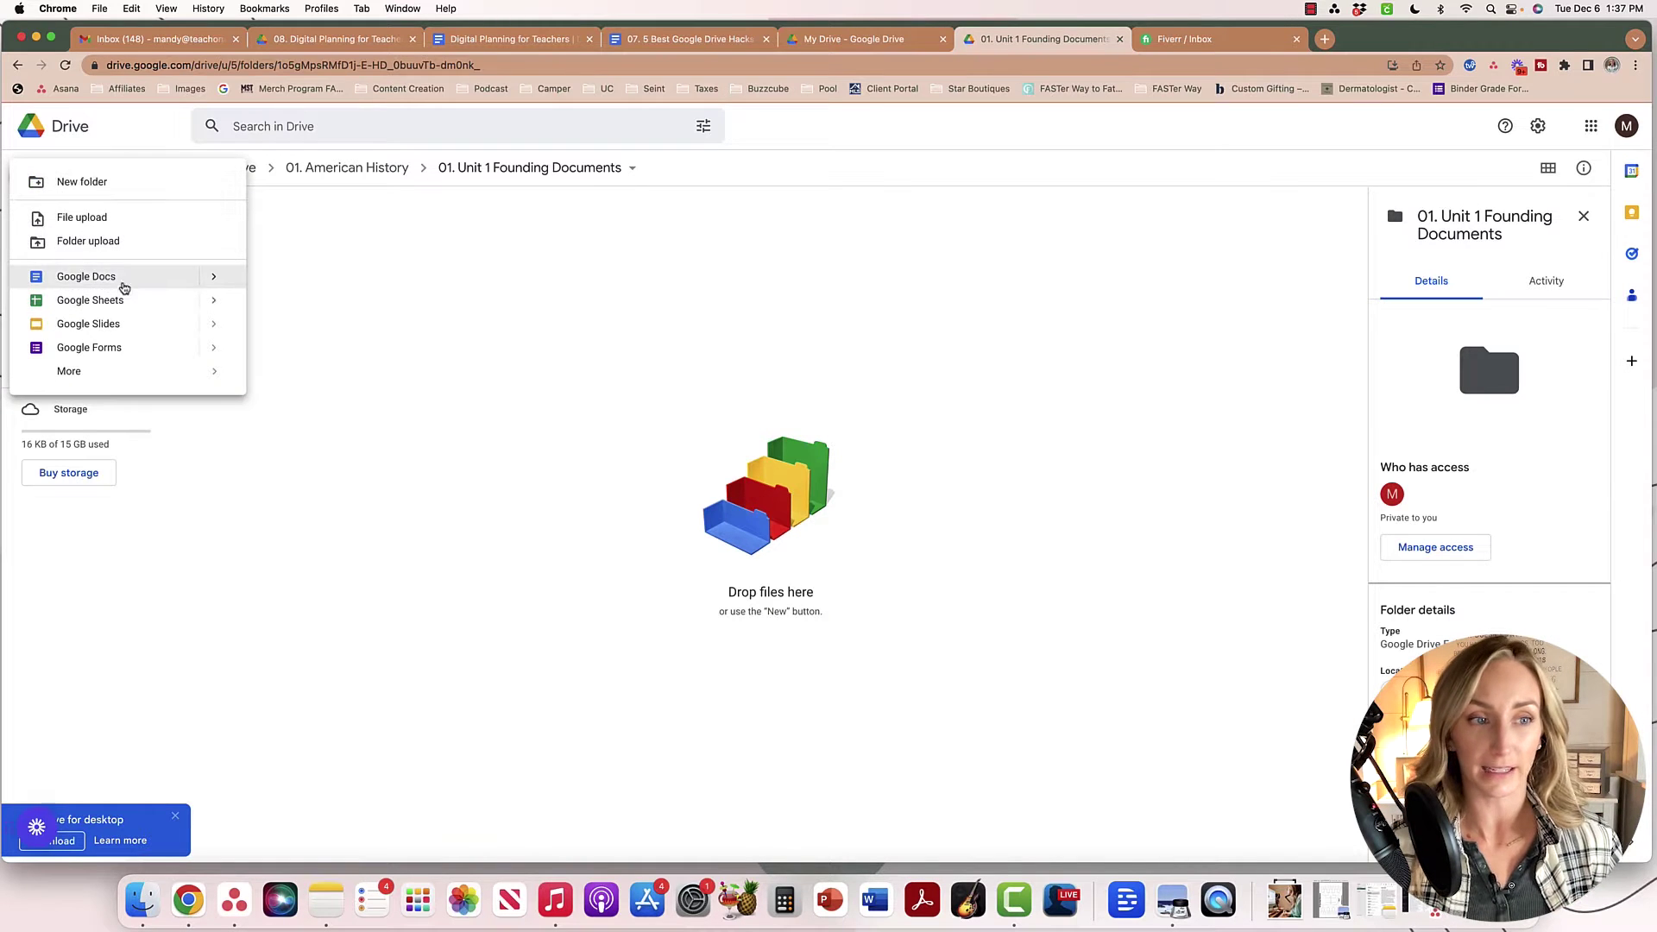
click(122, 281)
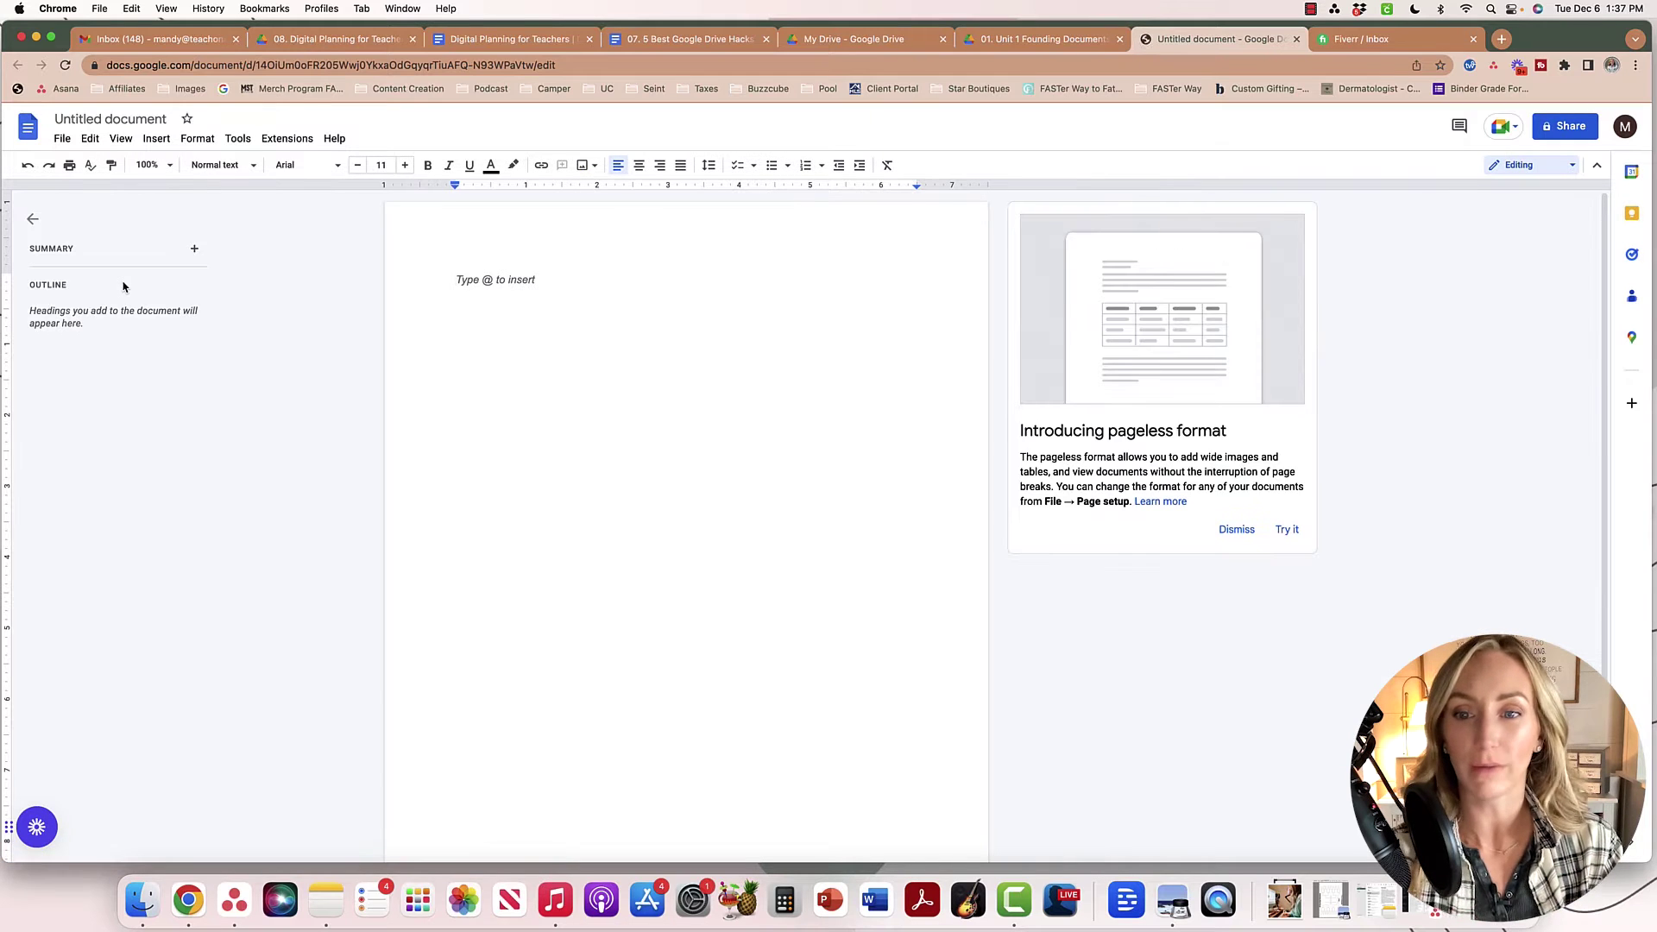
click(1237, 529)
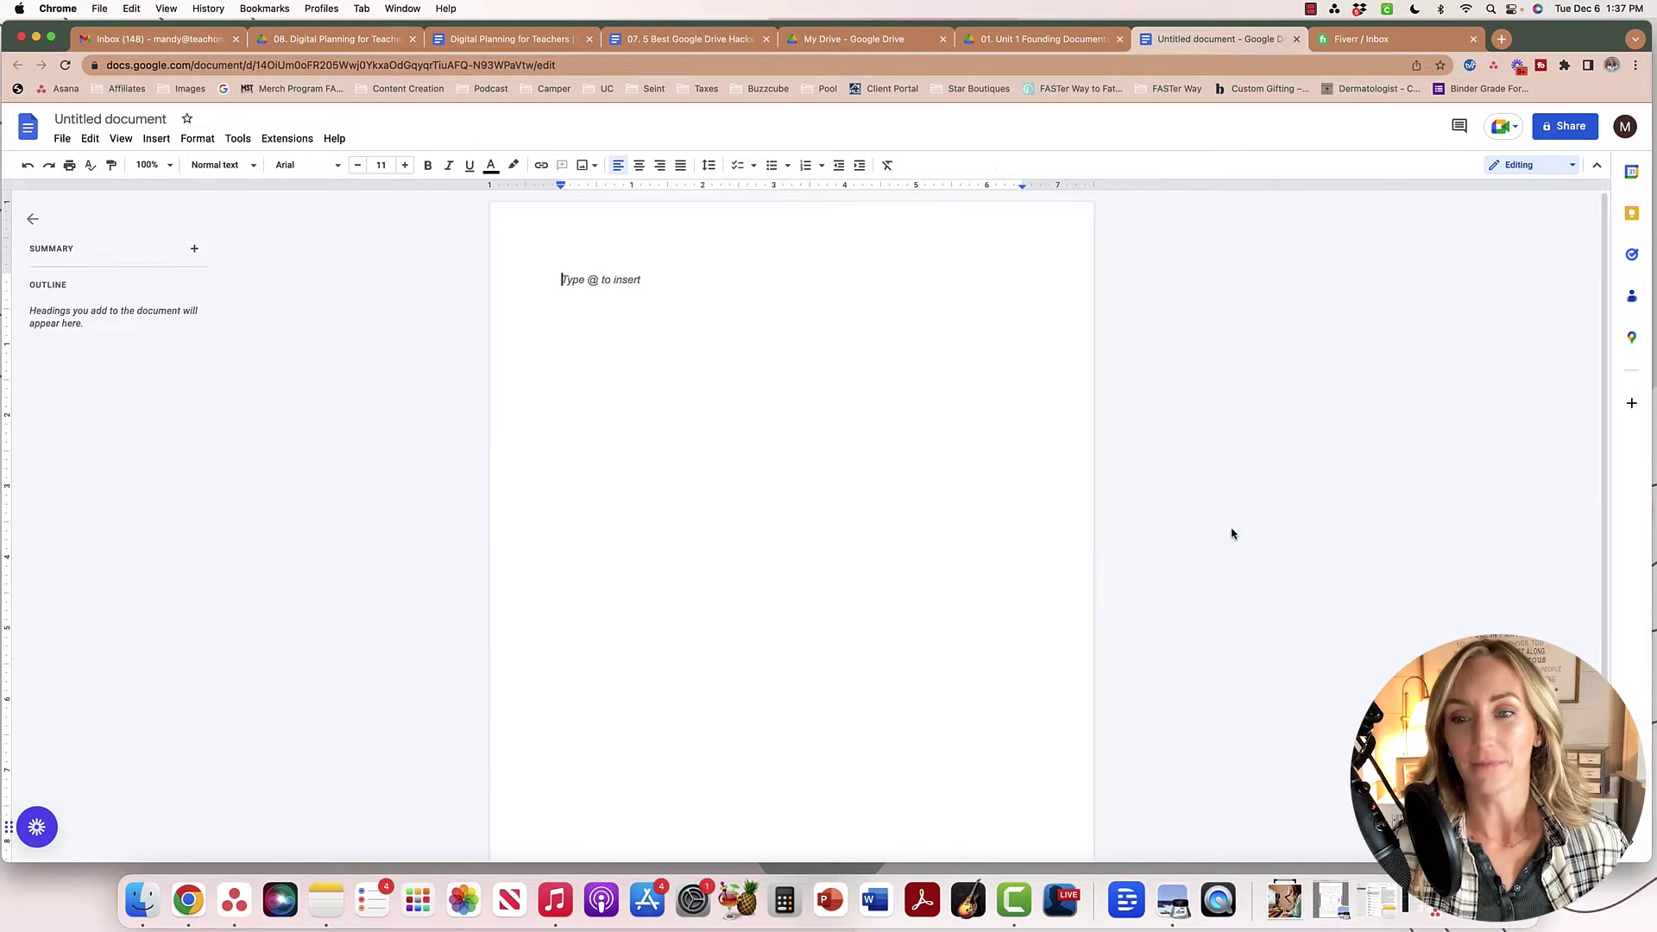
click(36, 221)
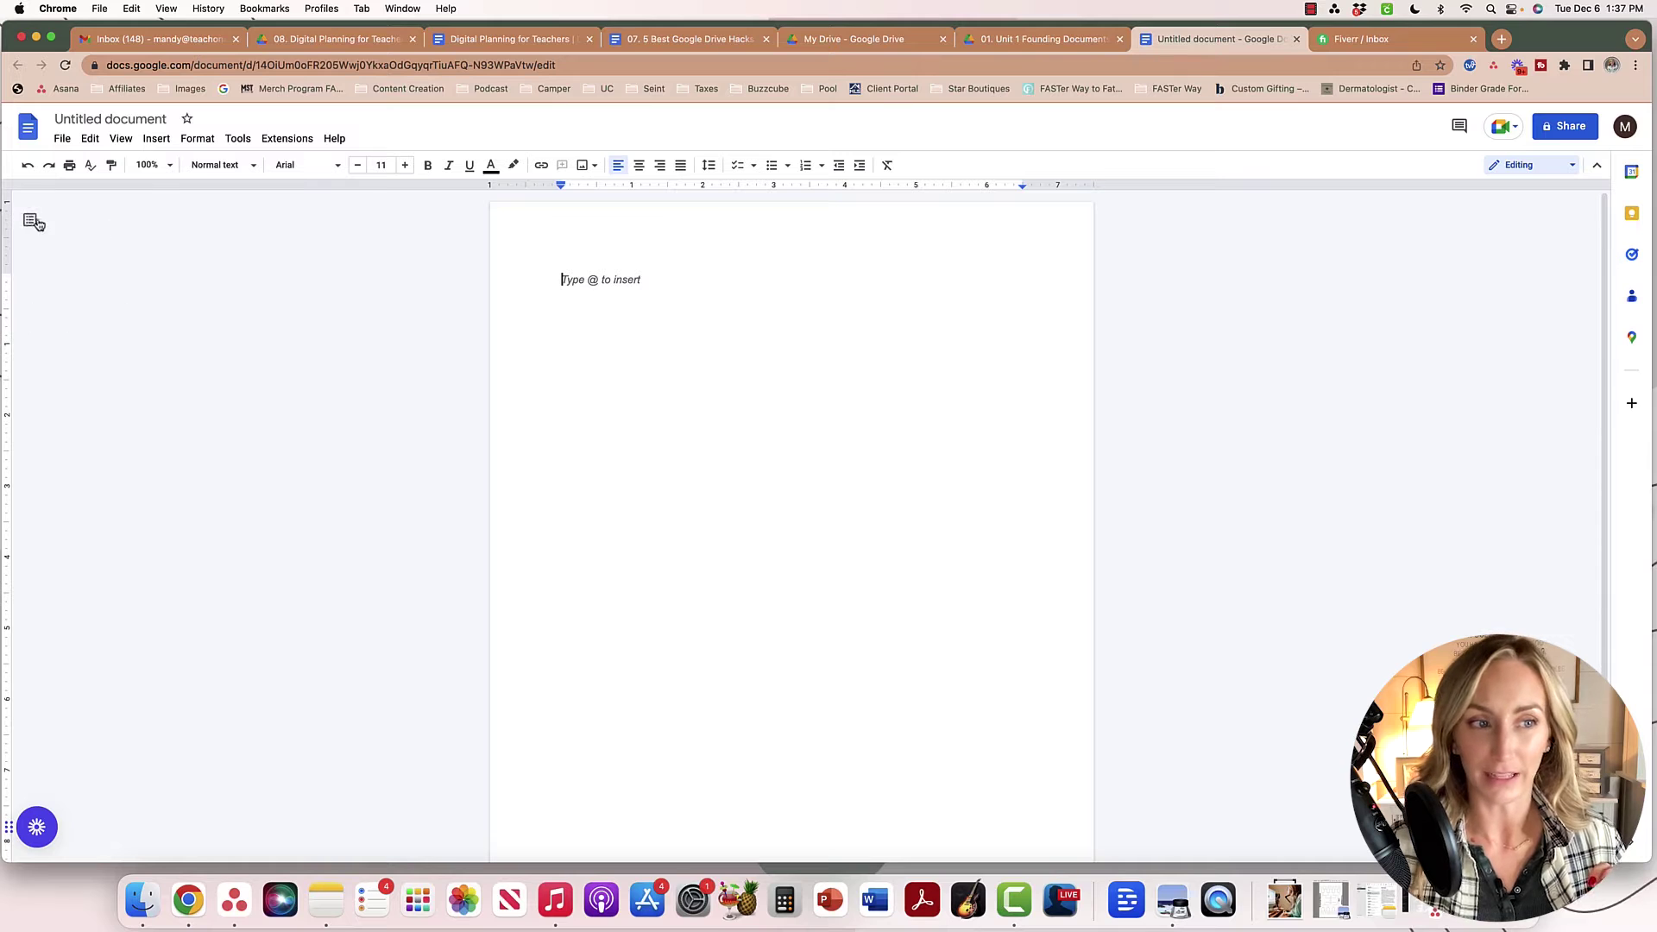
- Title the document '*Unit 1 Guide: Founding Documents'
click(149, 118)
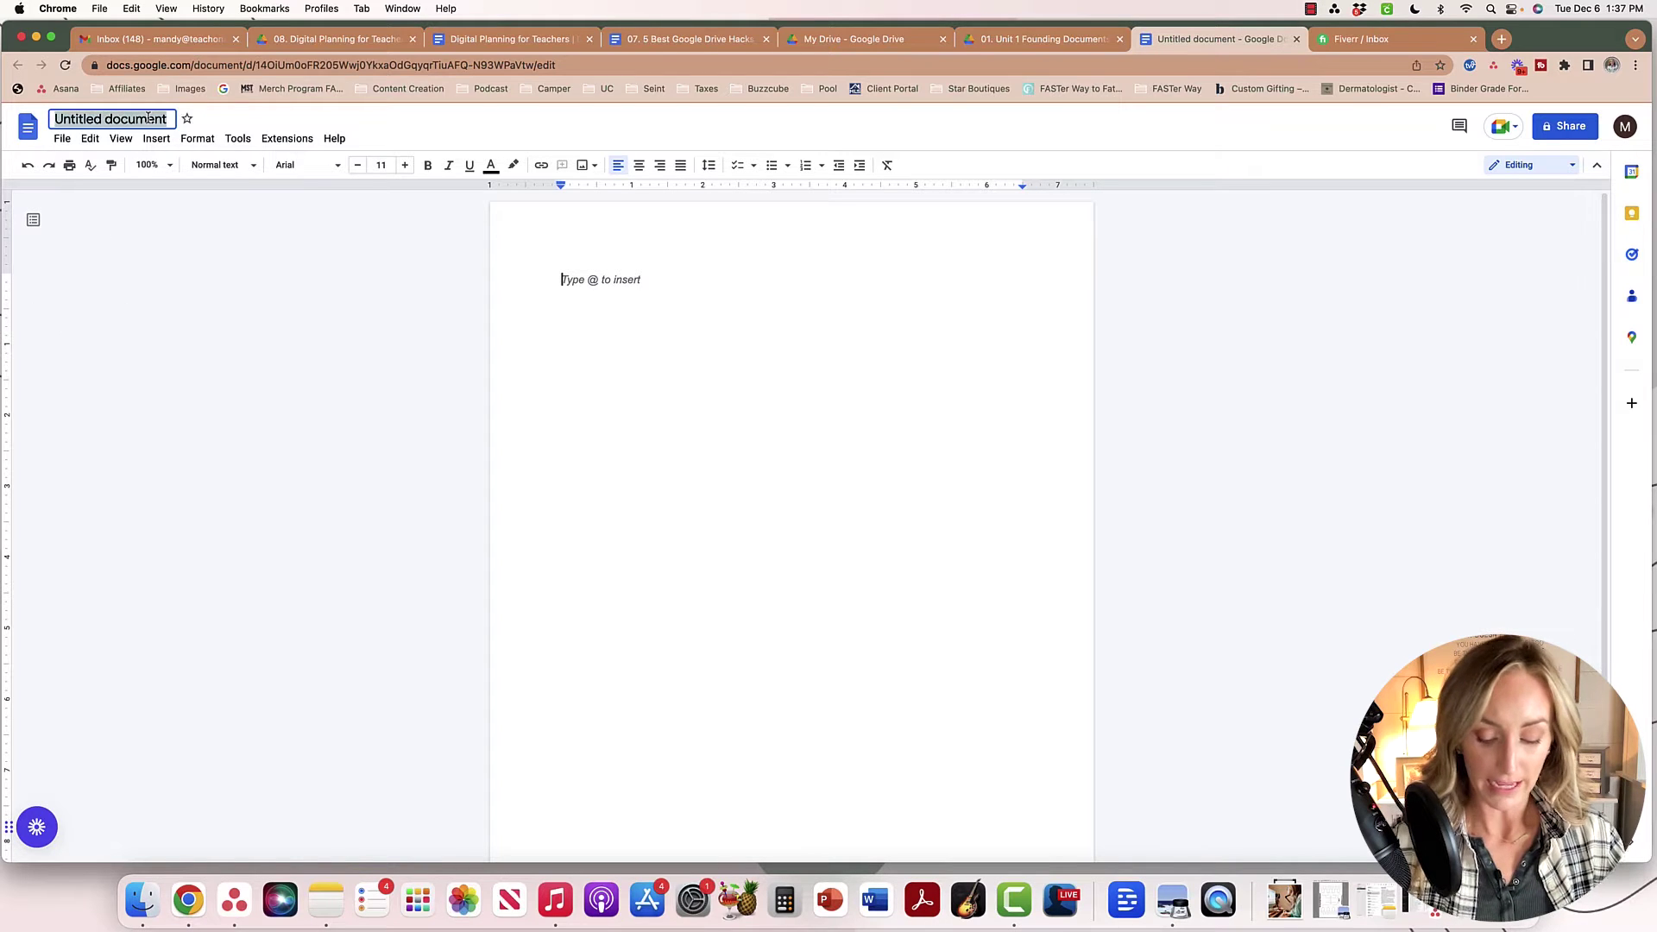
key(BackSpace)
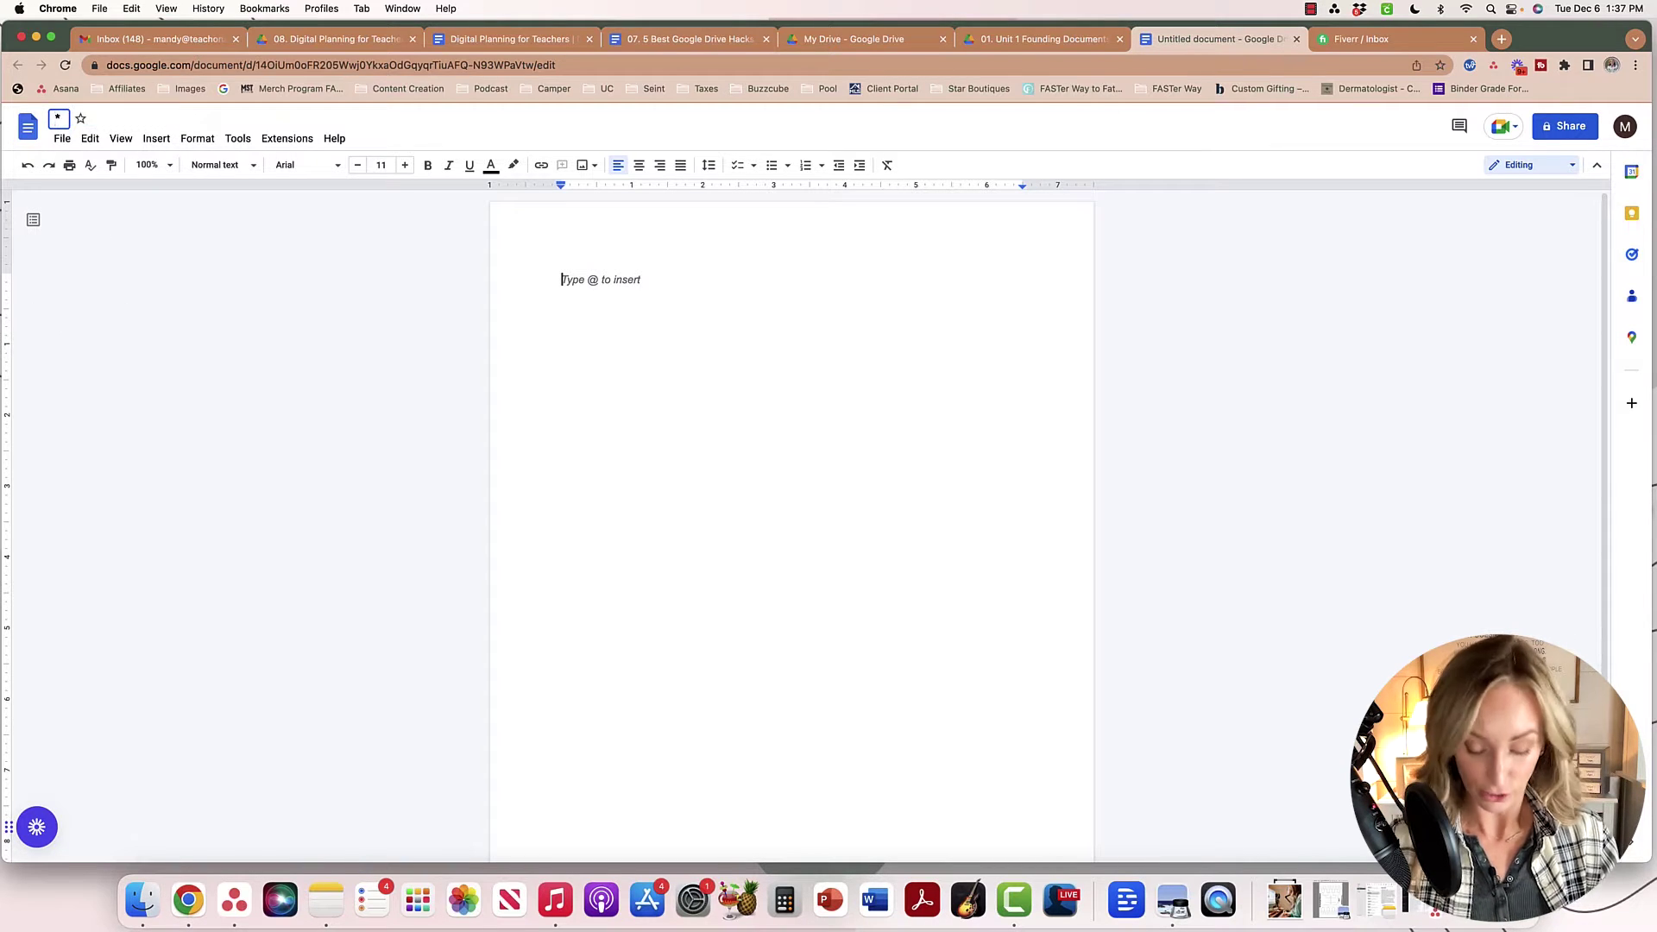
text(*Unit Guide)
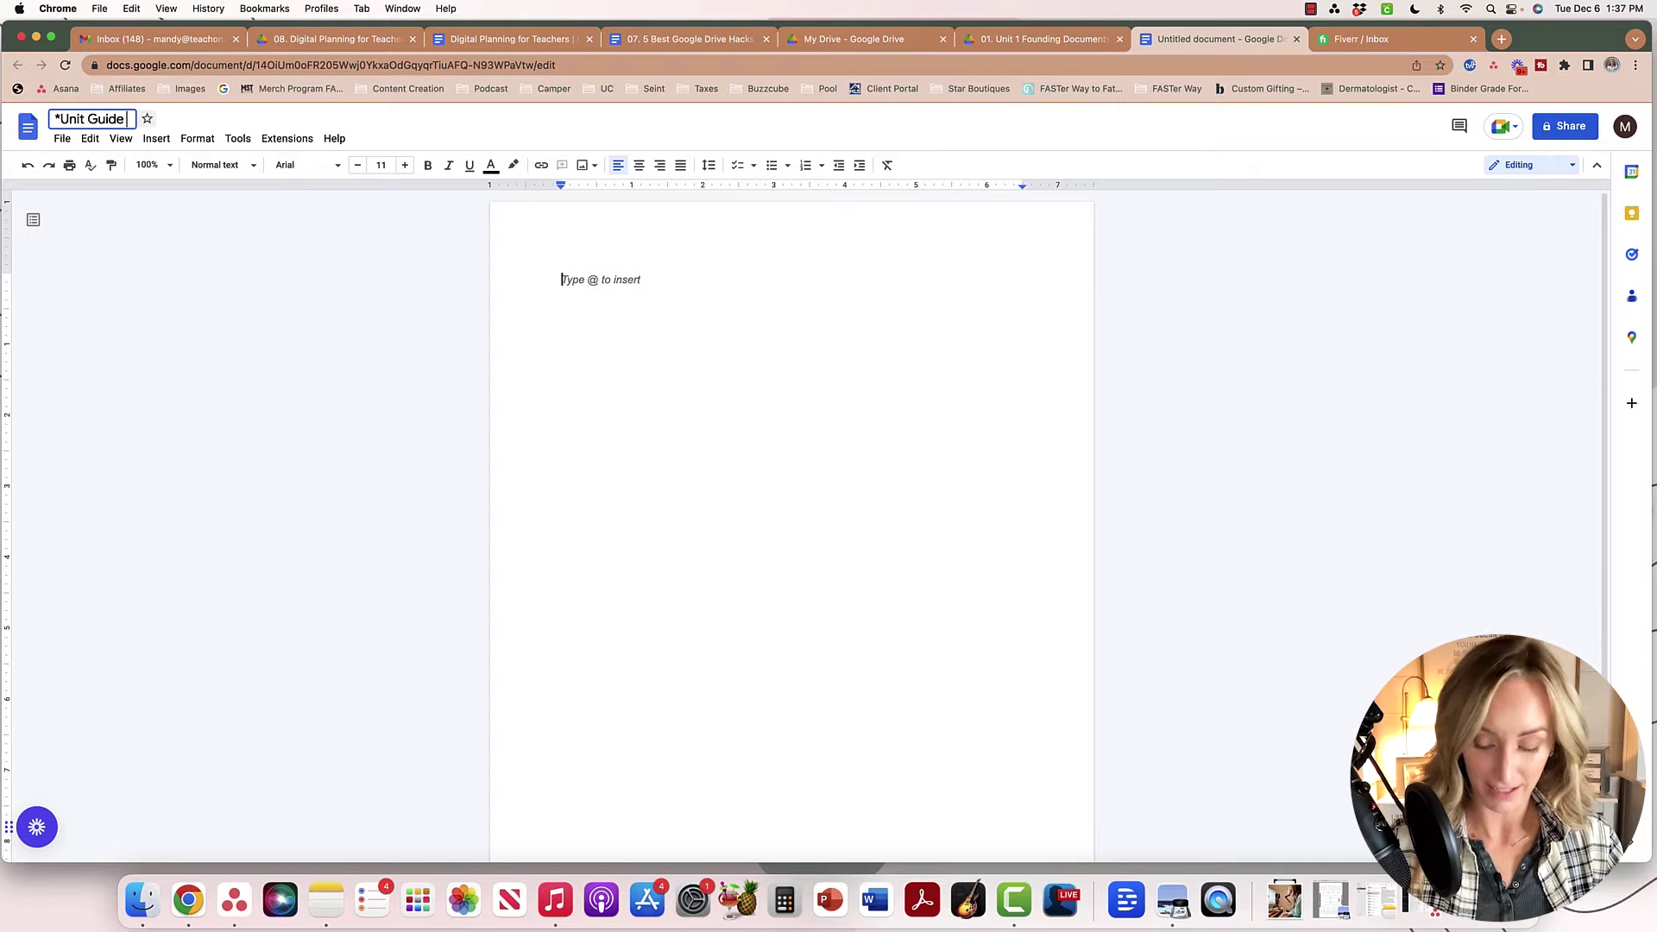
key(BackSpace)
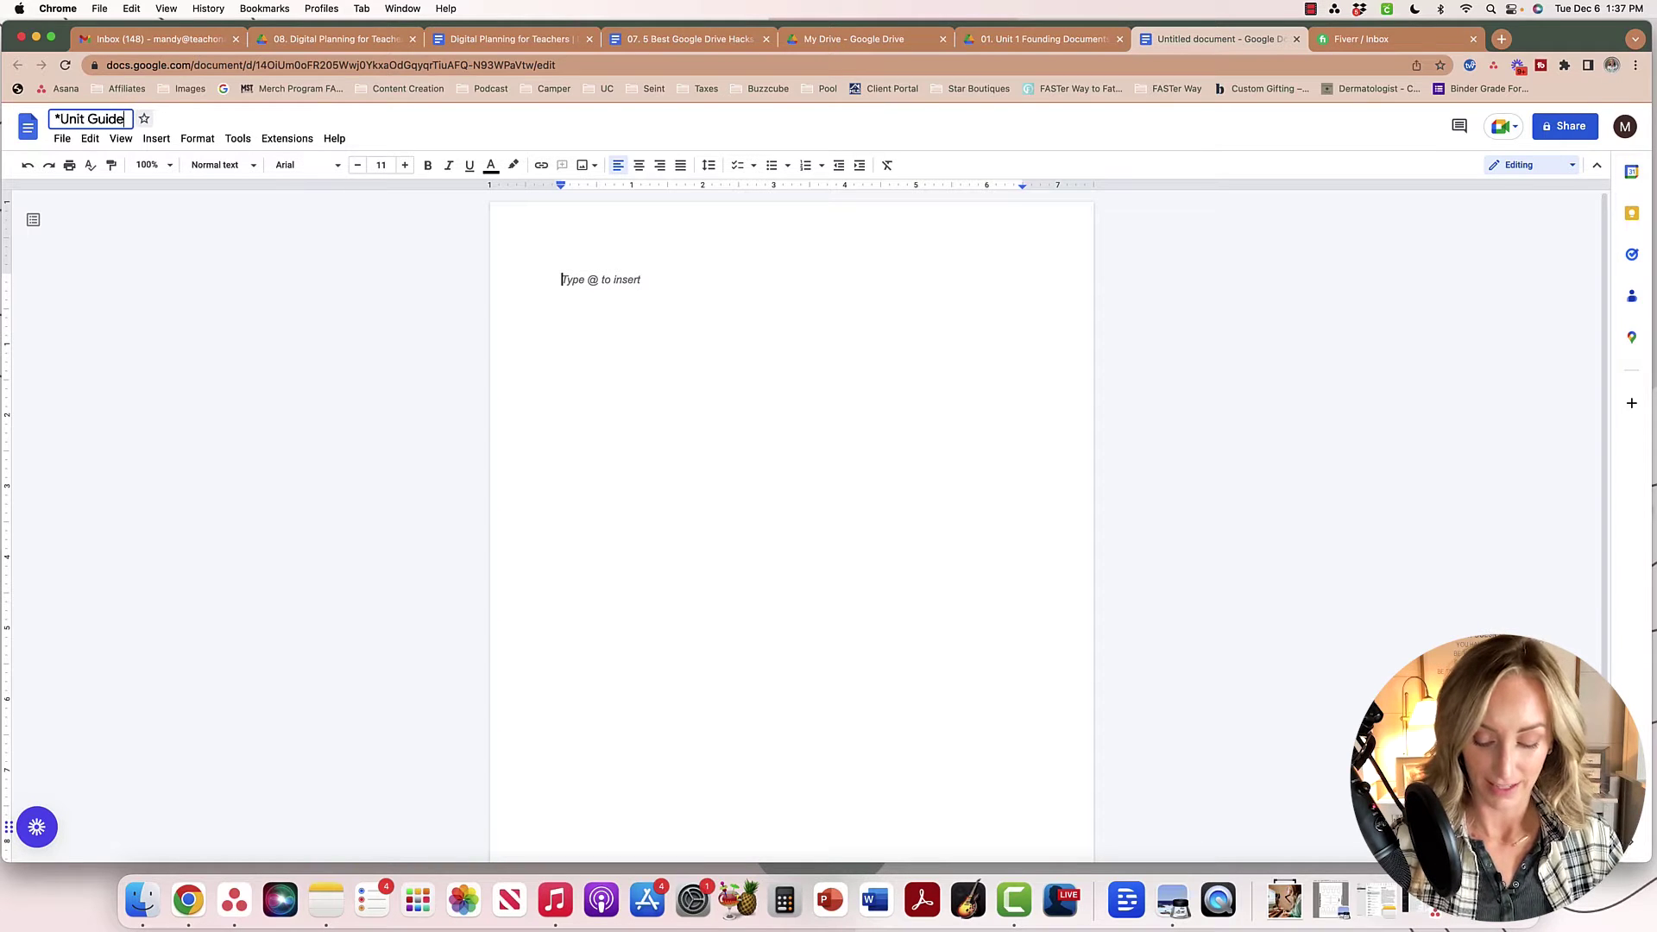
key(BackSpace)
key(BackSpace)
key(BackSpace)
key(BackSpace)
key(BackSpace)
text(1 Gui)
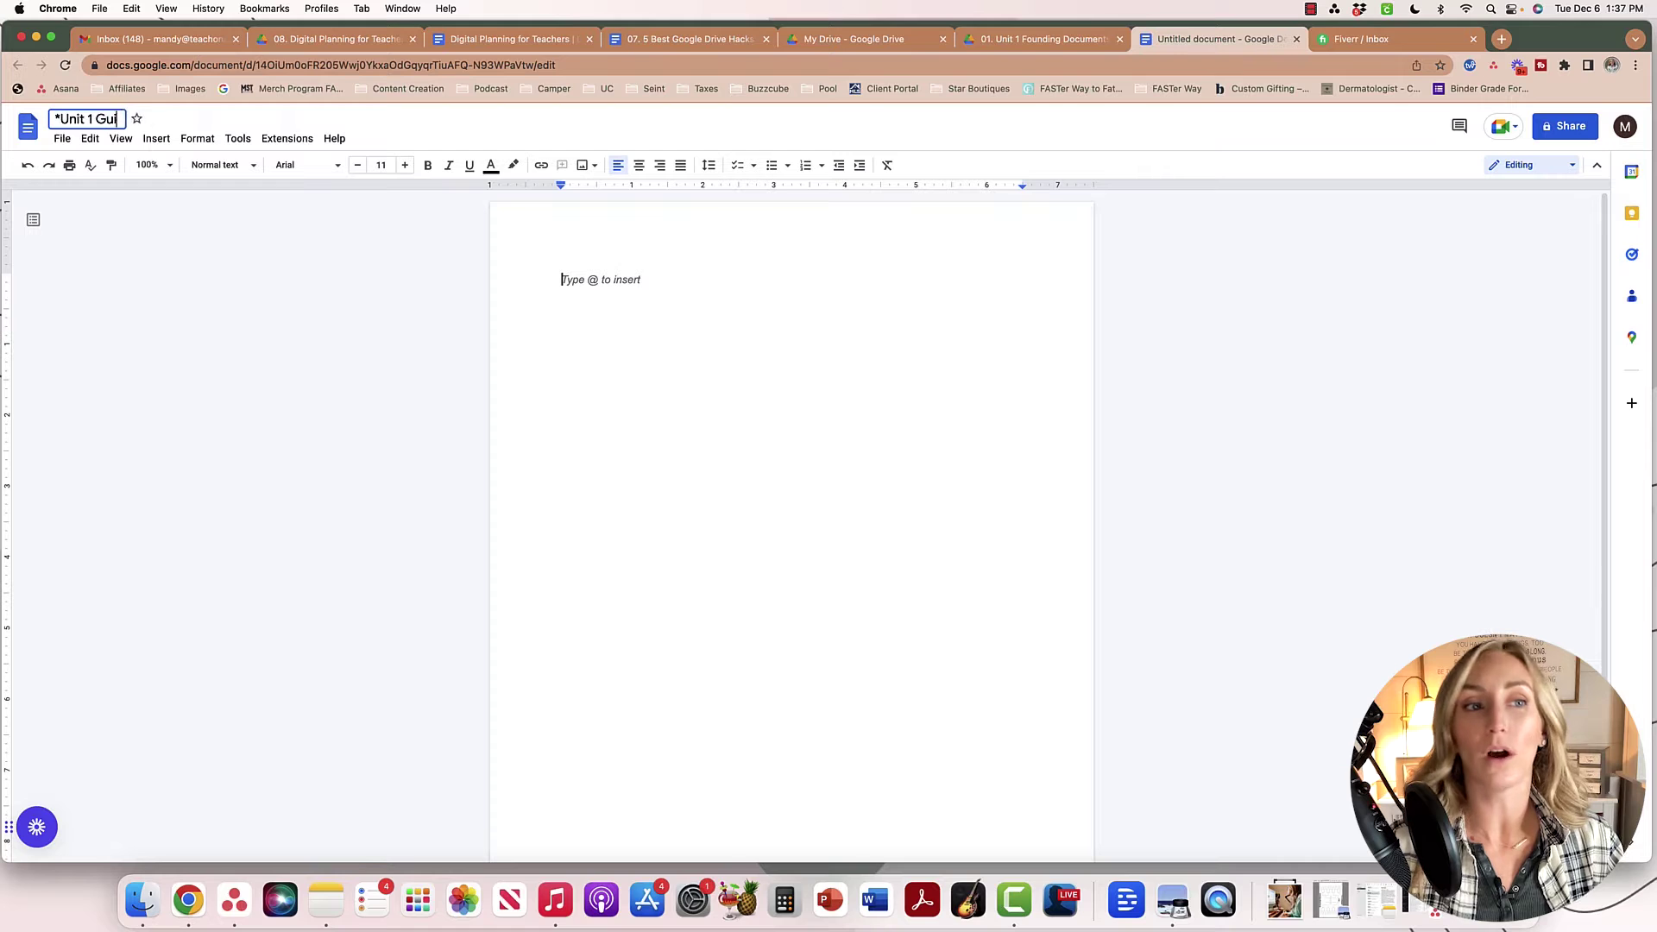
text(de: Found)
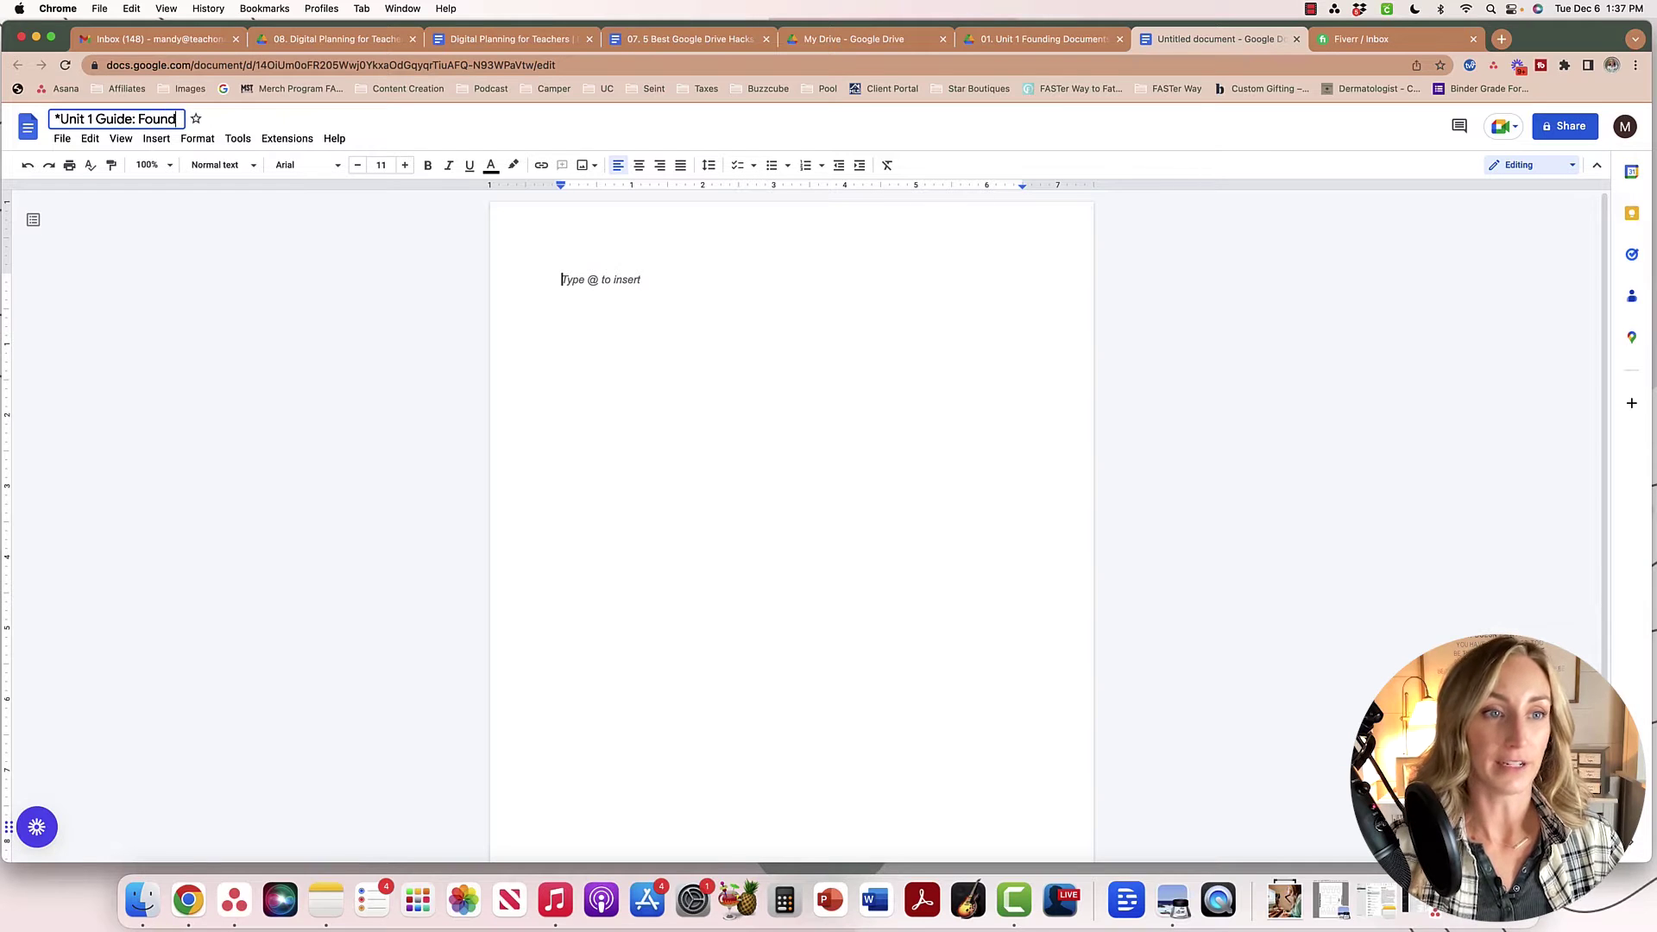
text(ing Documents)
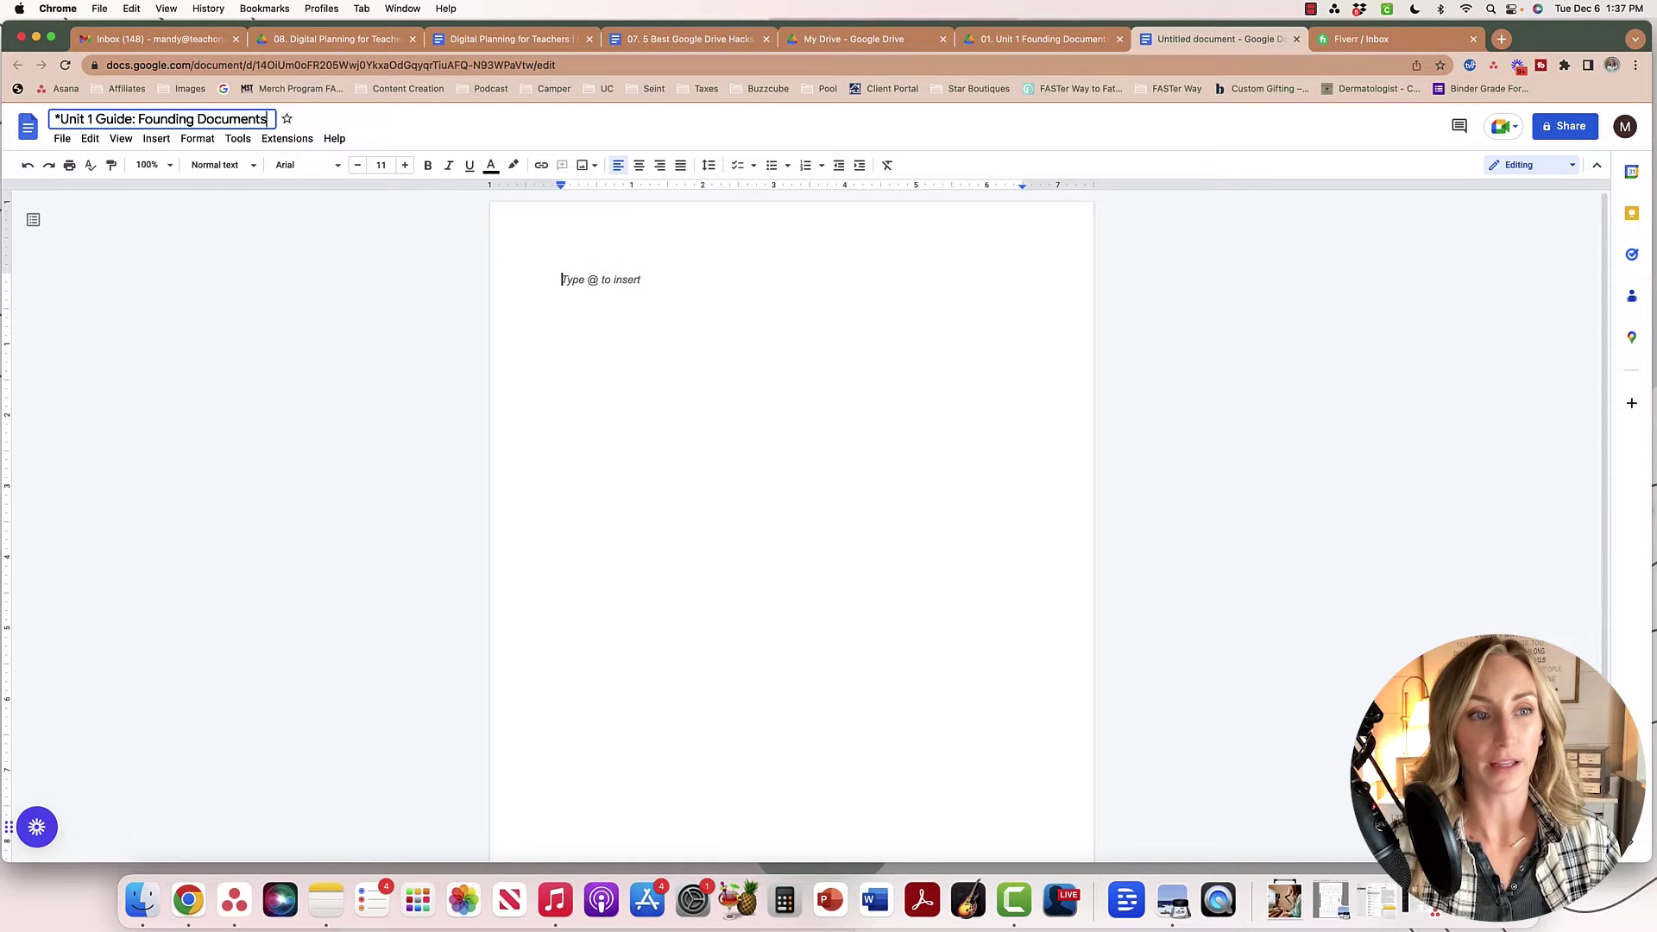
key(Return)
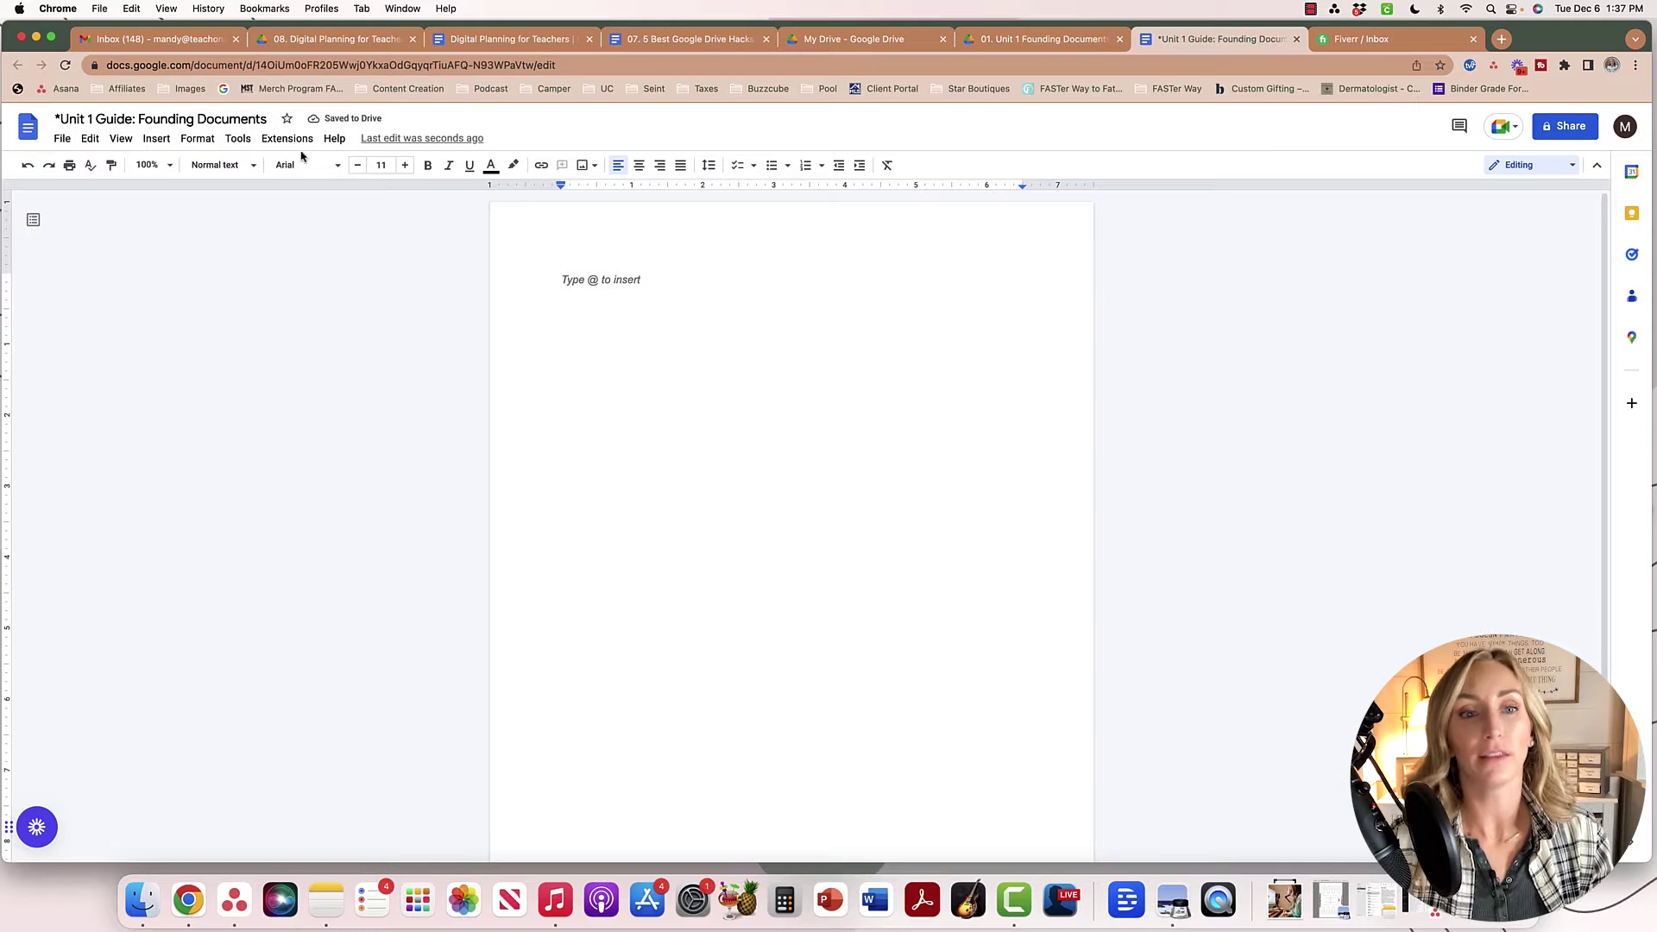
- Switch back to the Unit 1 folder's Drive tab and open, then close, the New menu
click(1075, 43)
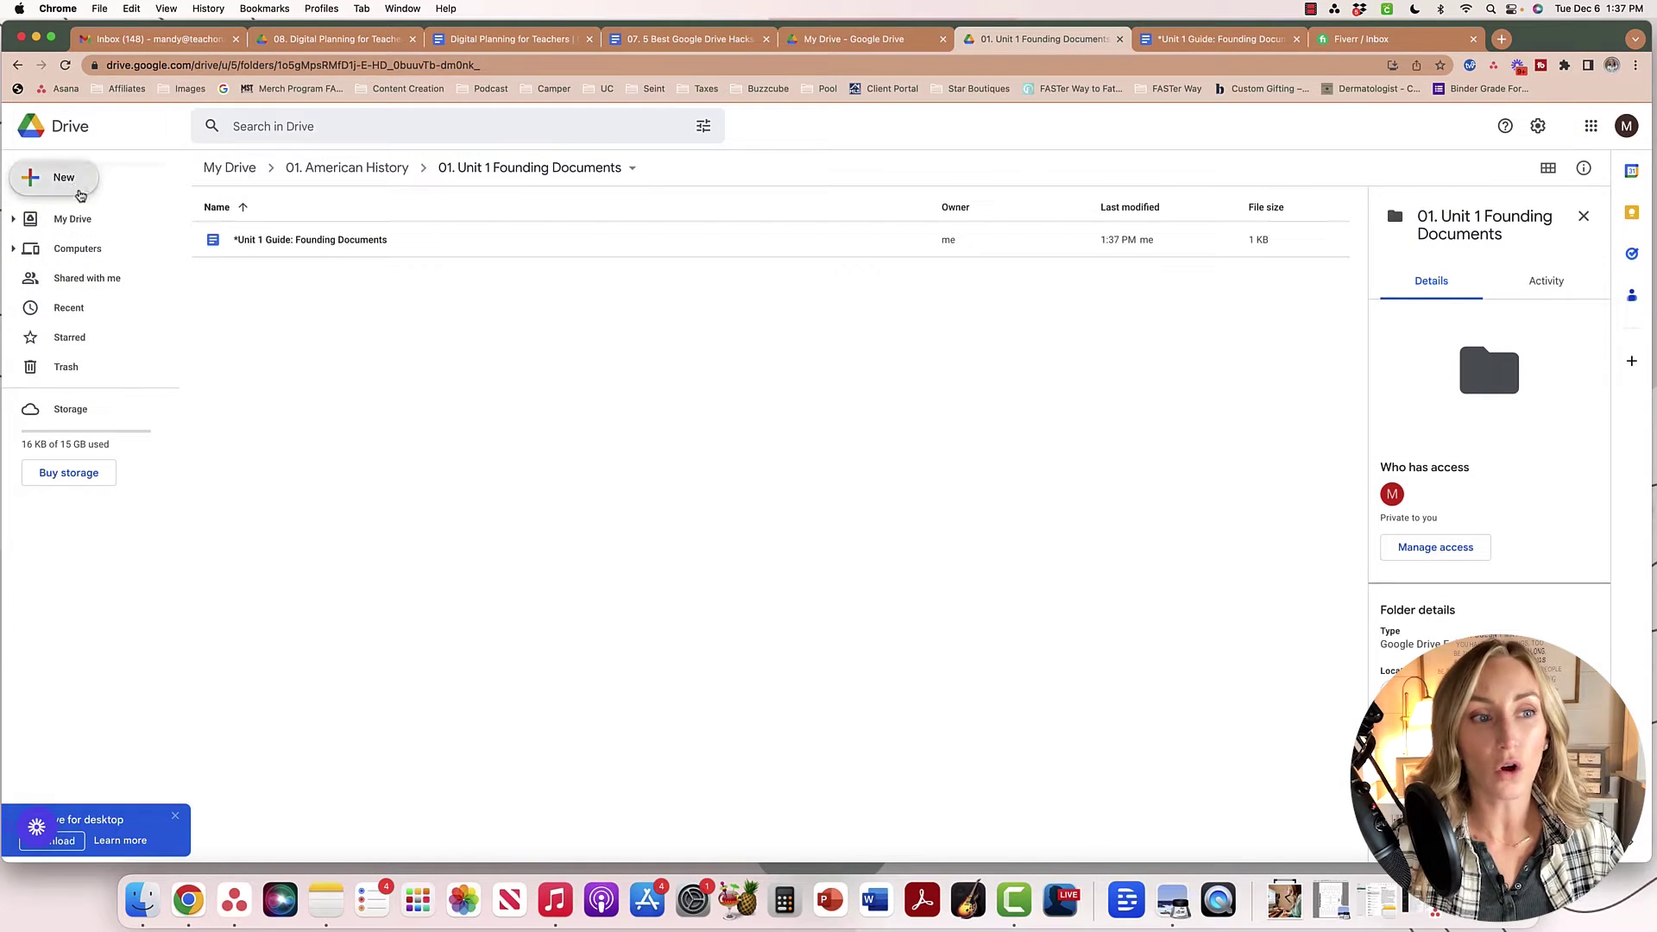
click(66, 179)
click(408, 392)
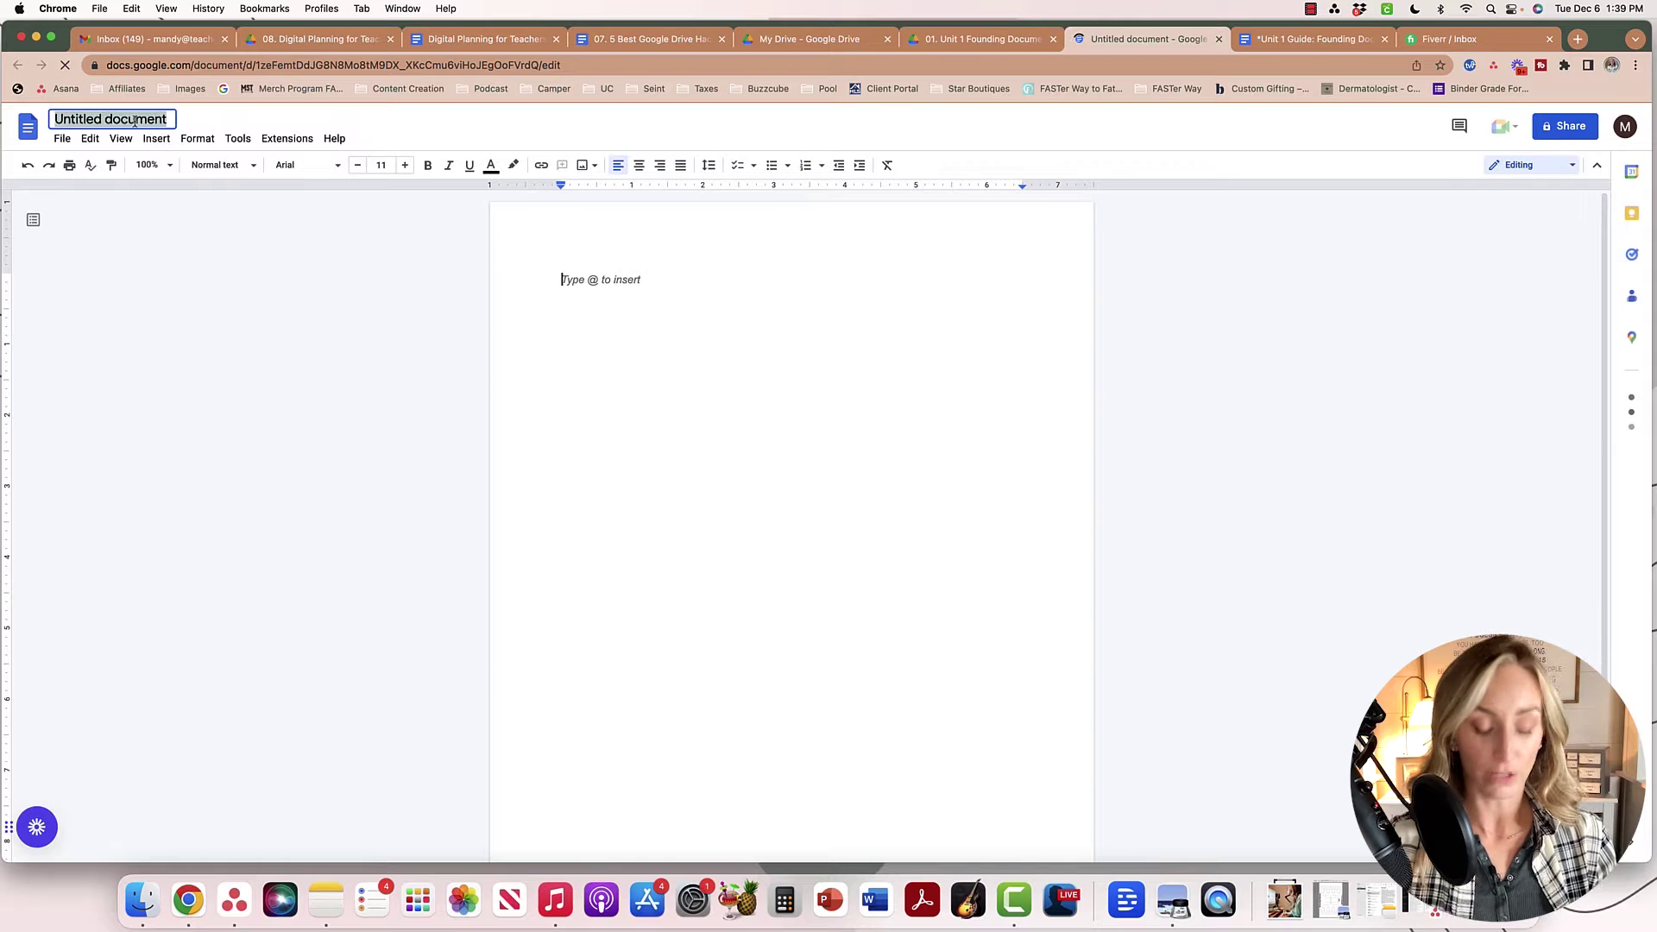
- Title the blank document 'Unit 1 Test: Founding Documents' and return to the Drive tab
text(Unit 1)
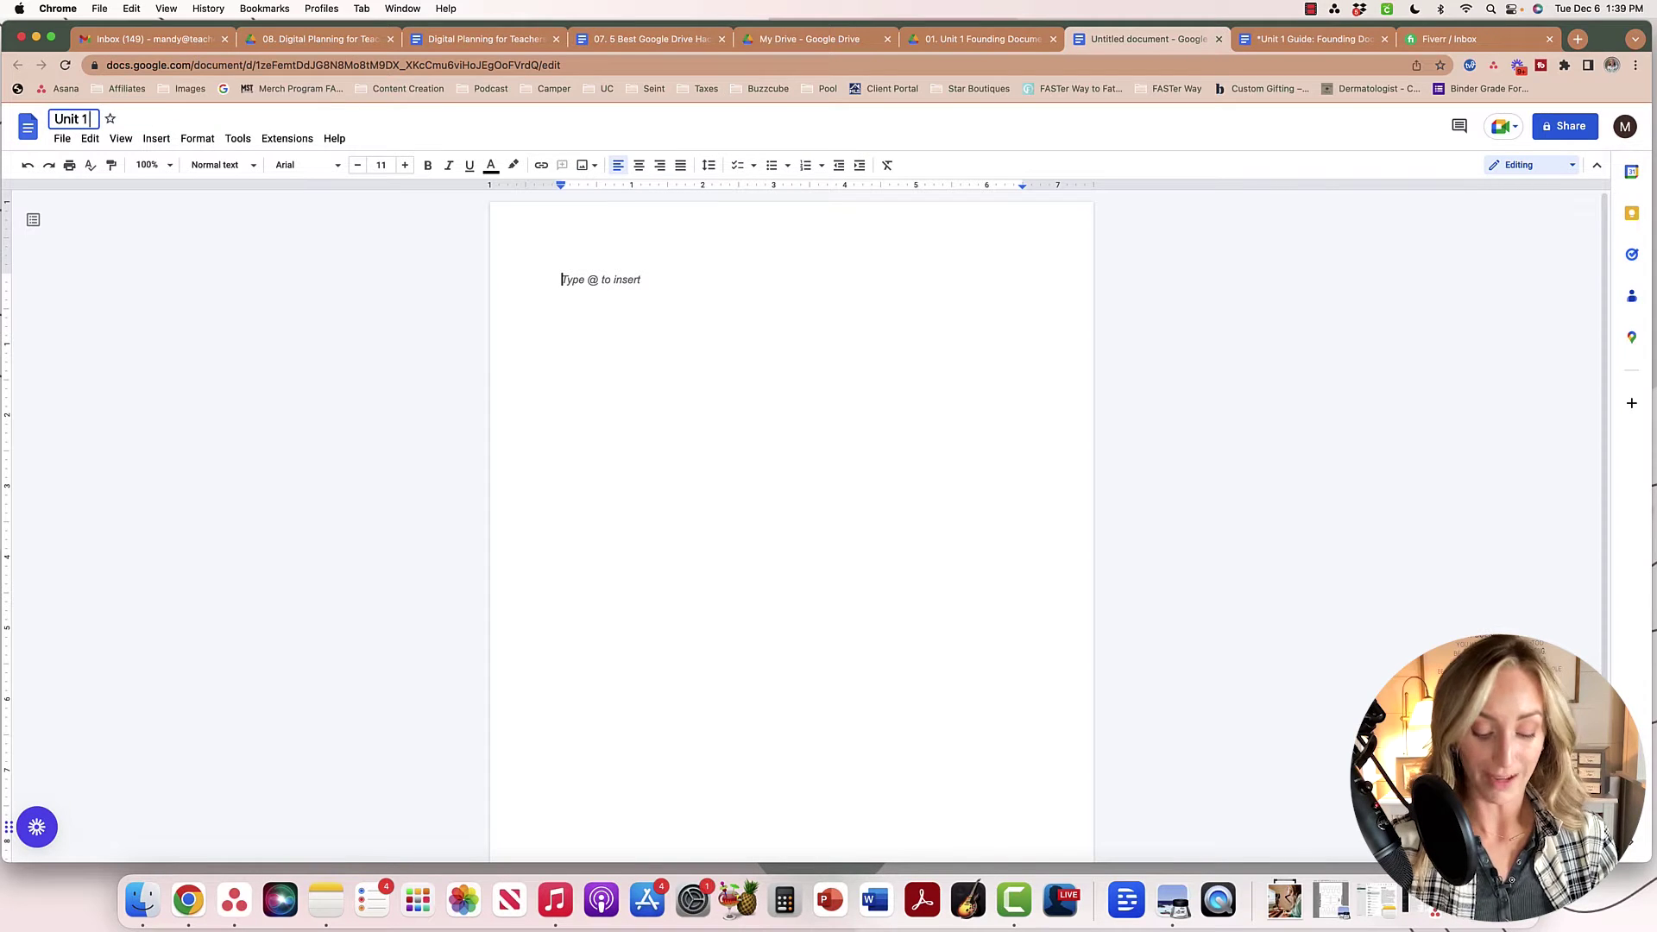
text( Test: F)
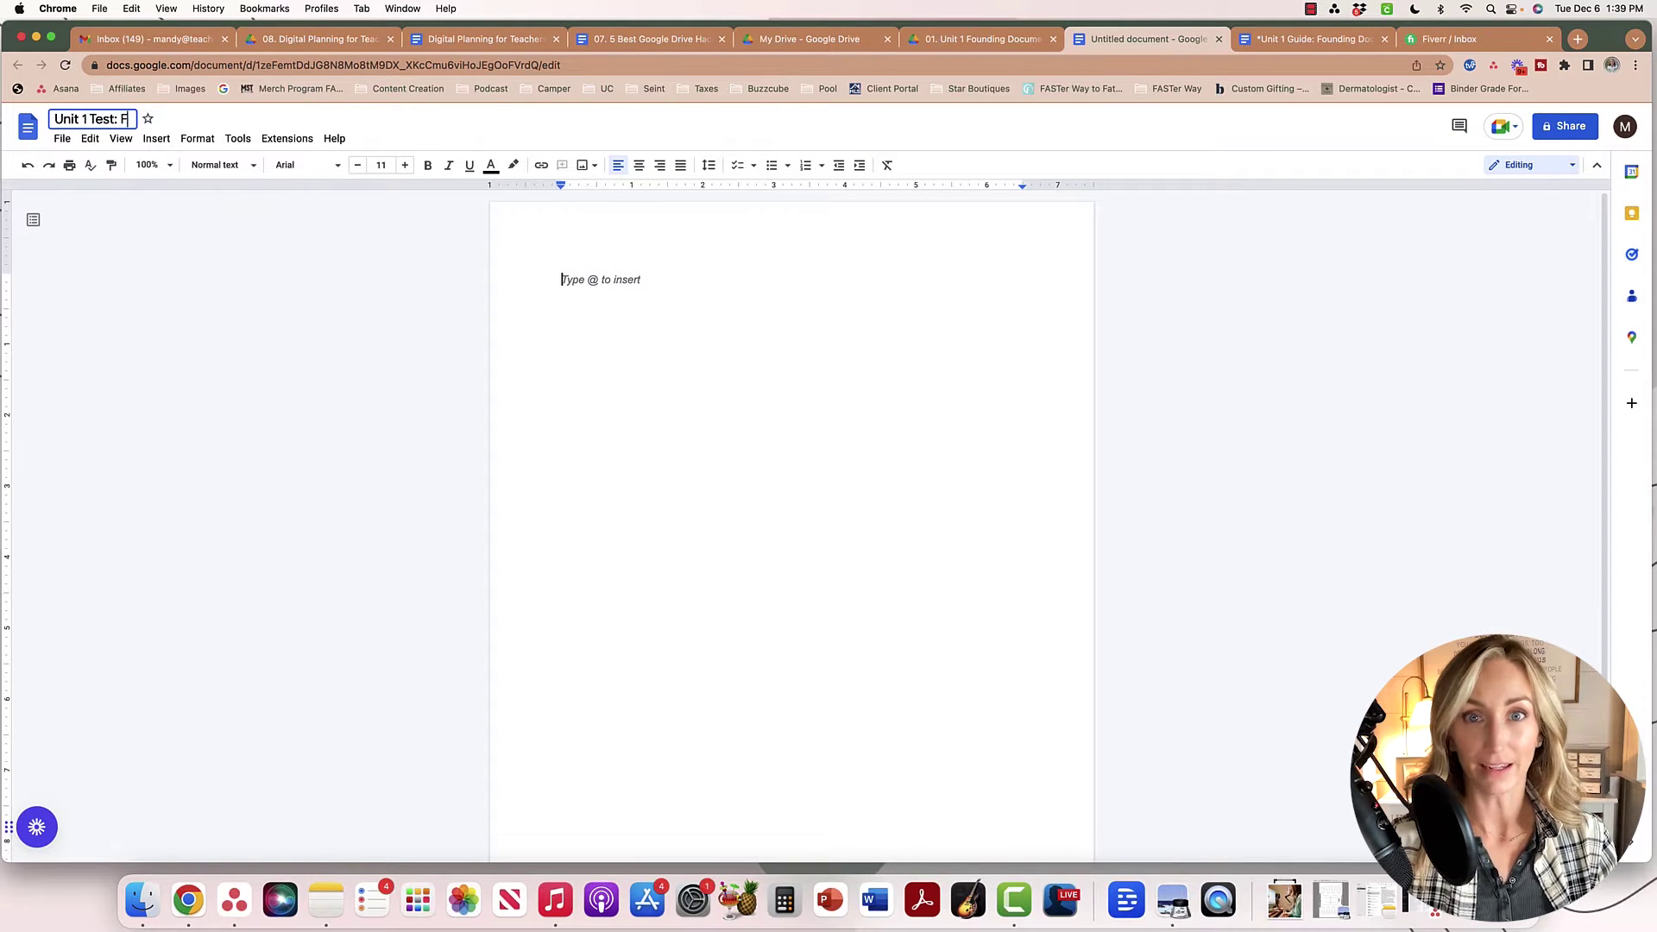
text(ounding Documents)
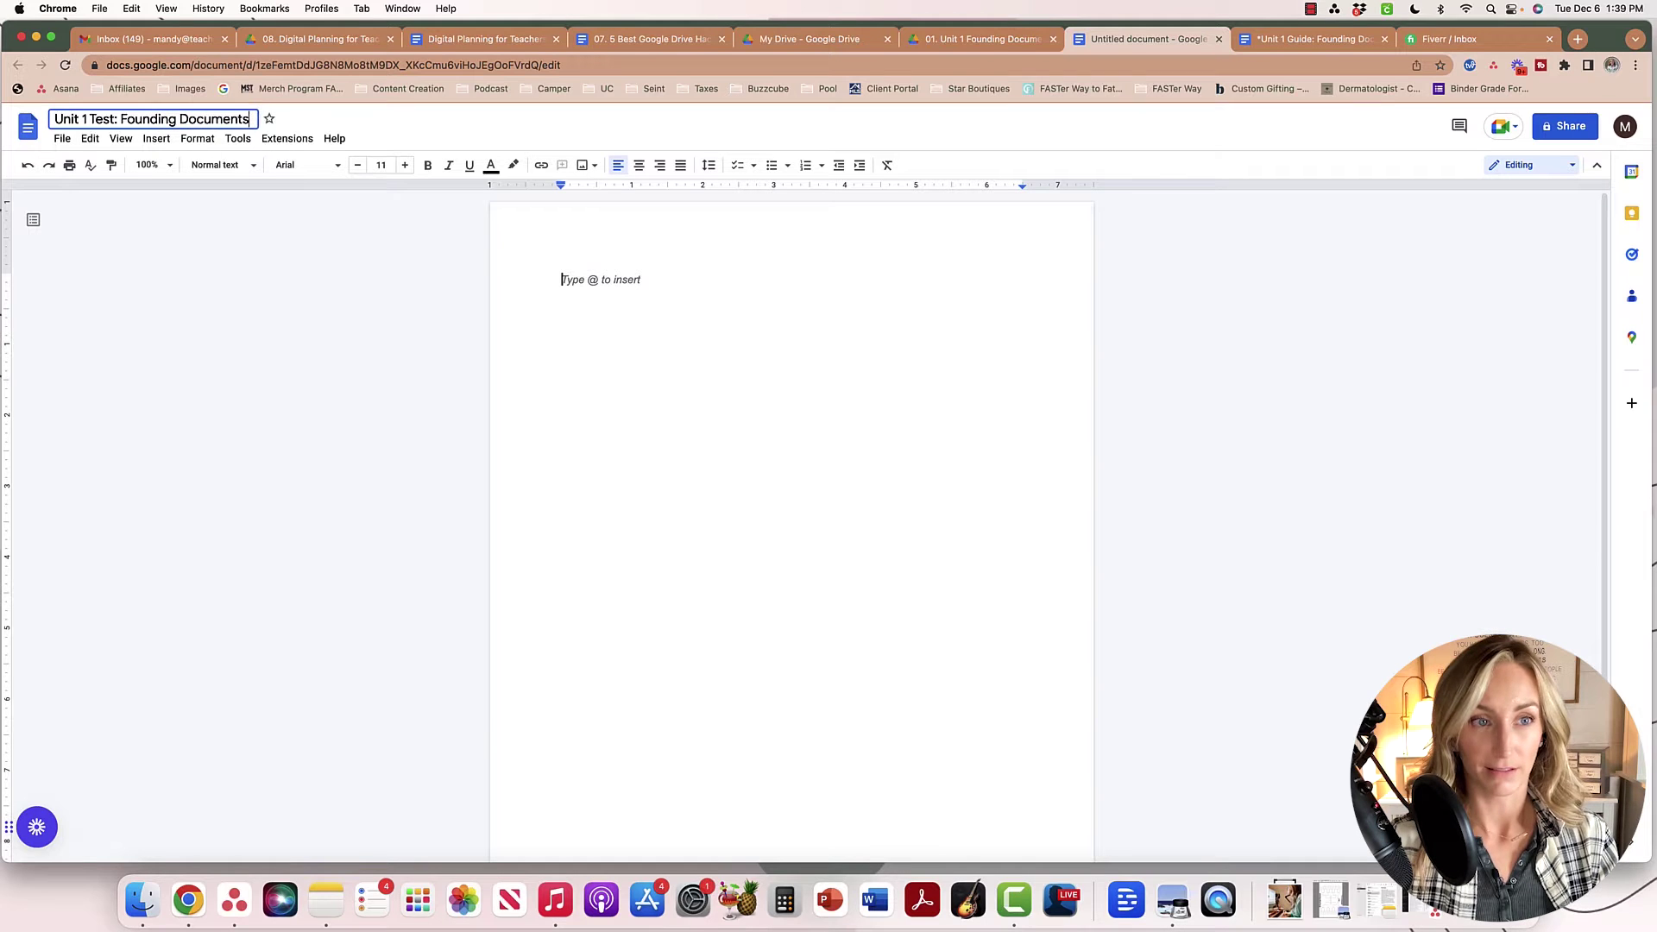
key(Return)
click(1001, 39)
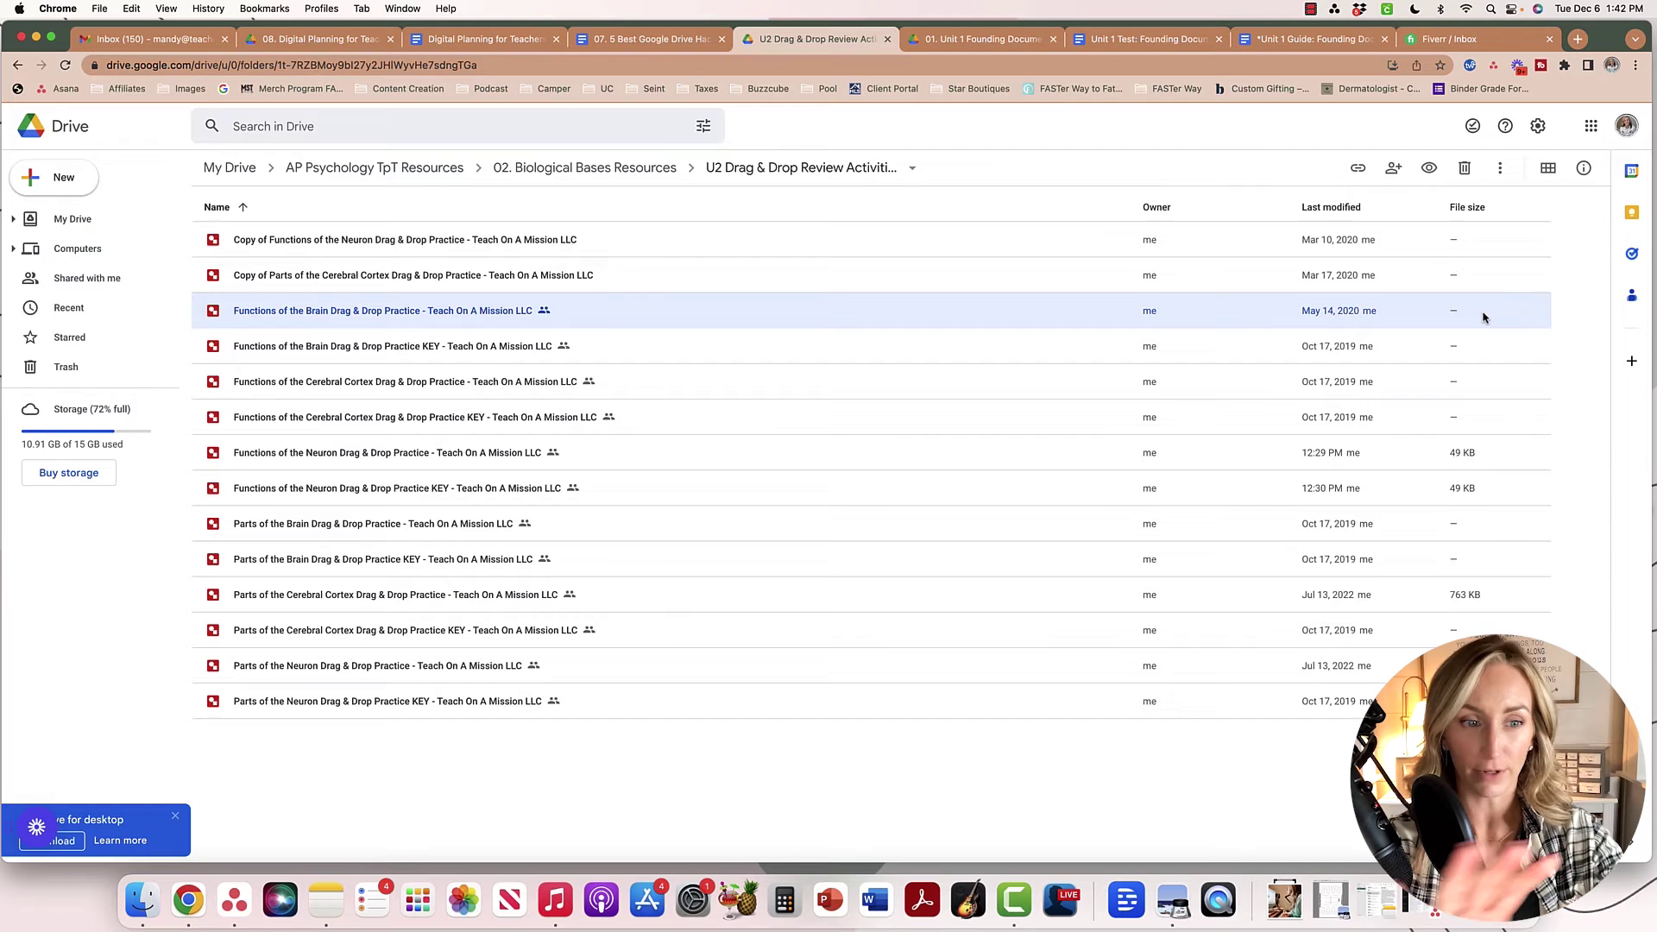
click(1547, 168)
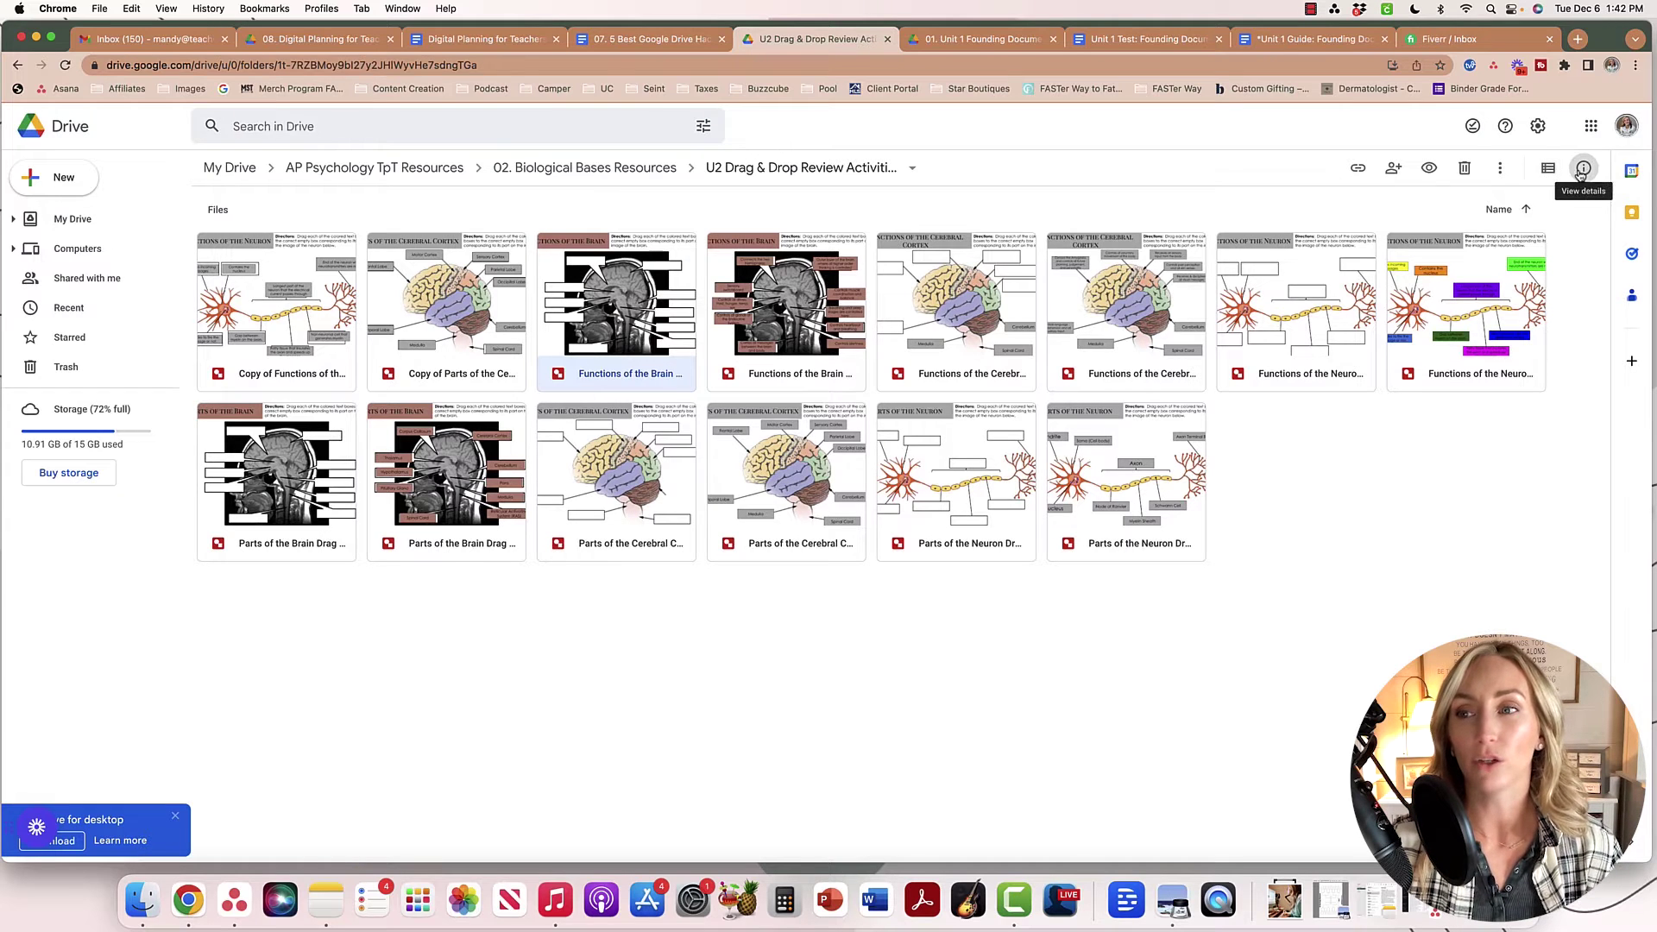
click(1548, 172)
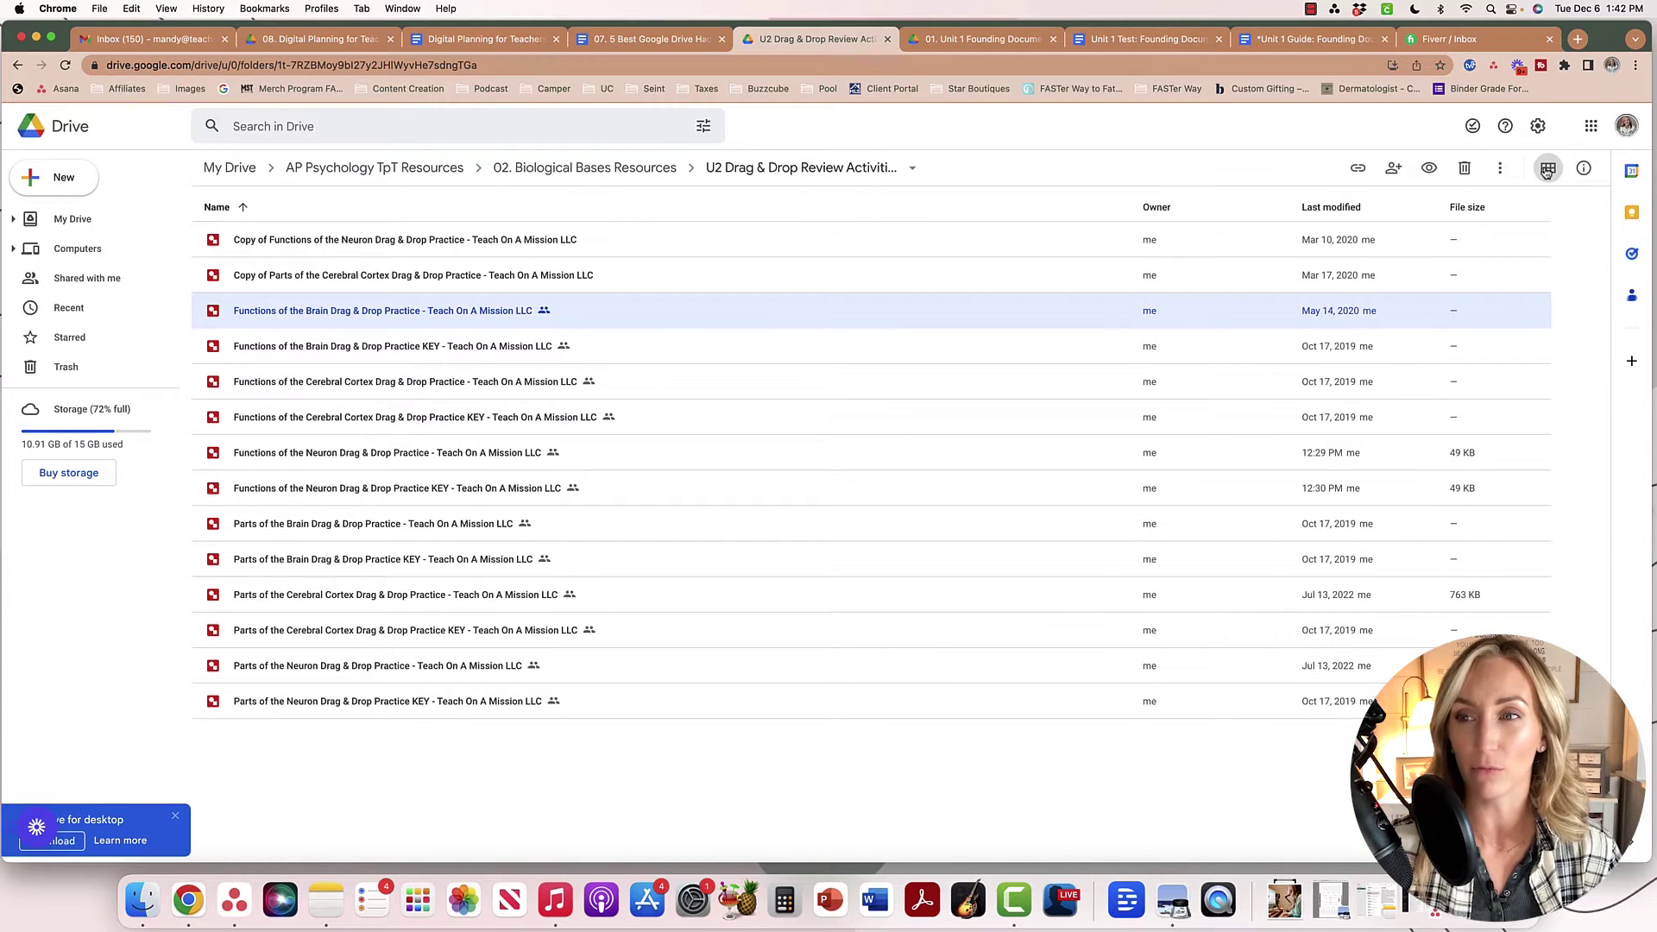
click(1548, 172)
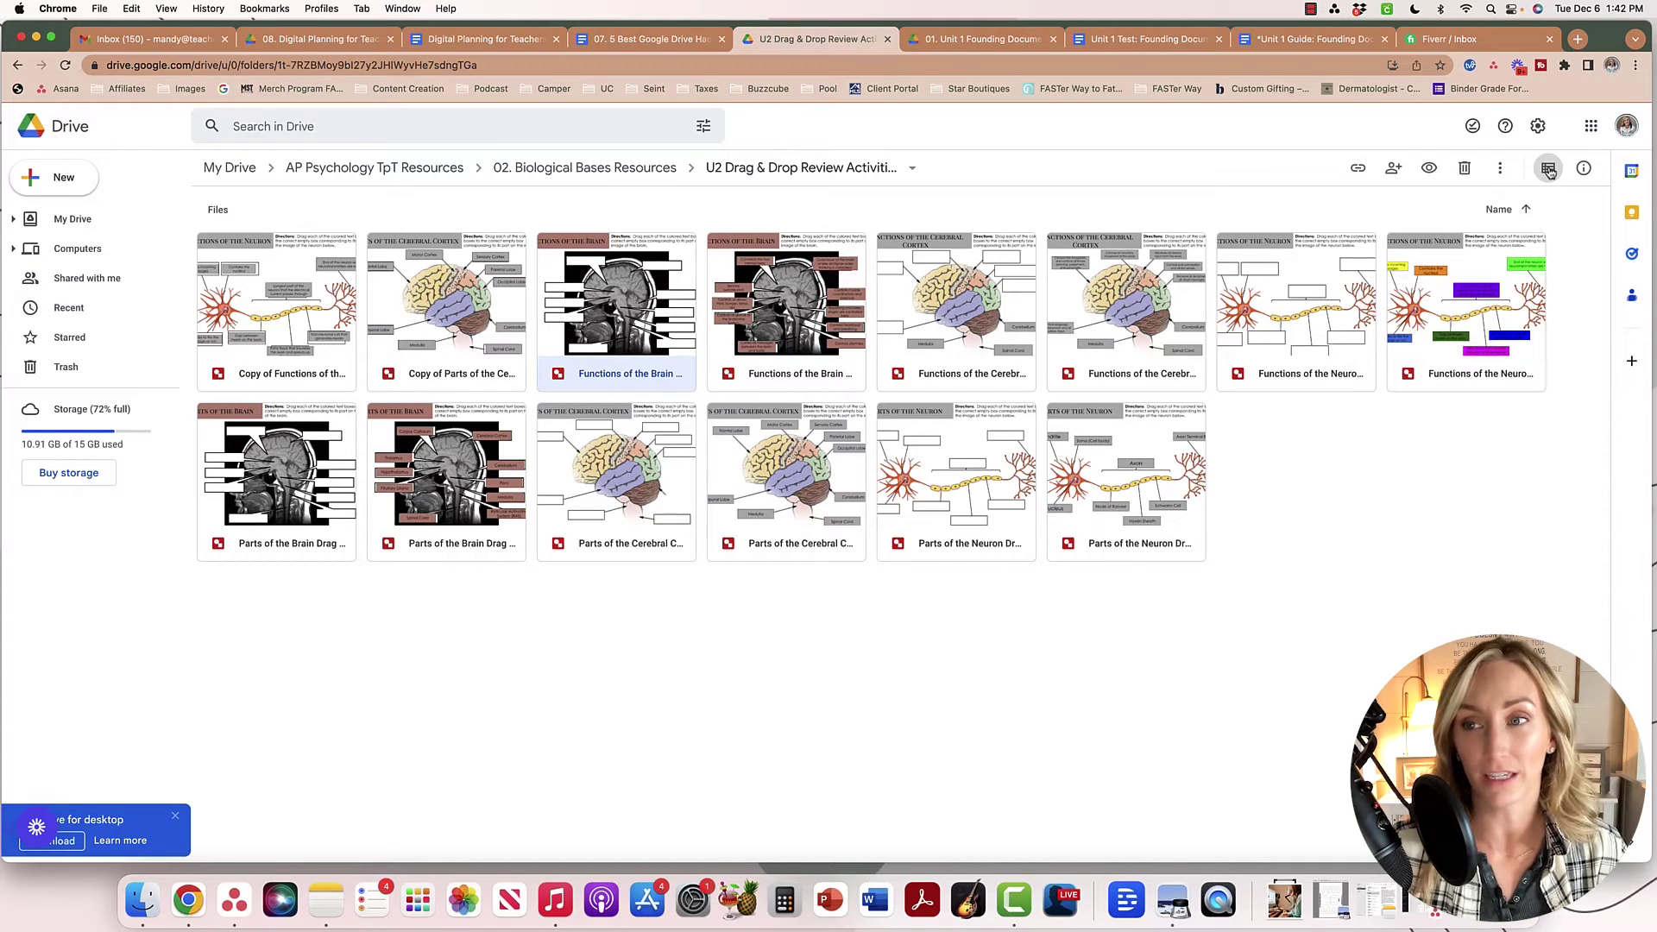
click(1549, 170)
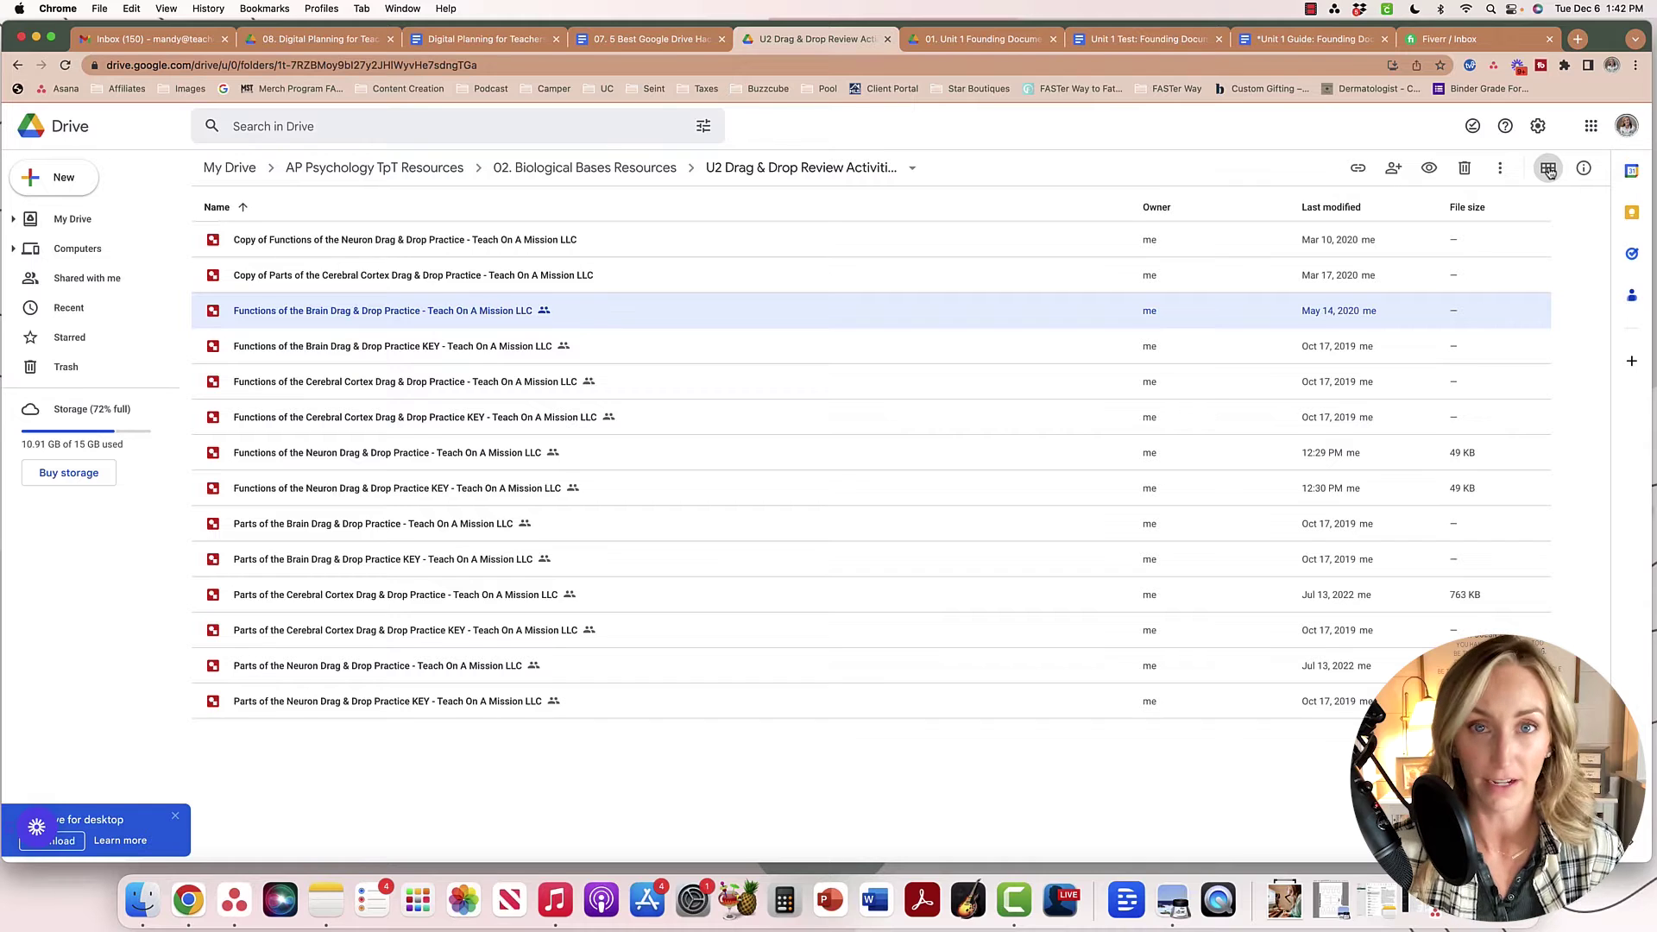
click(1584, 169)
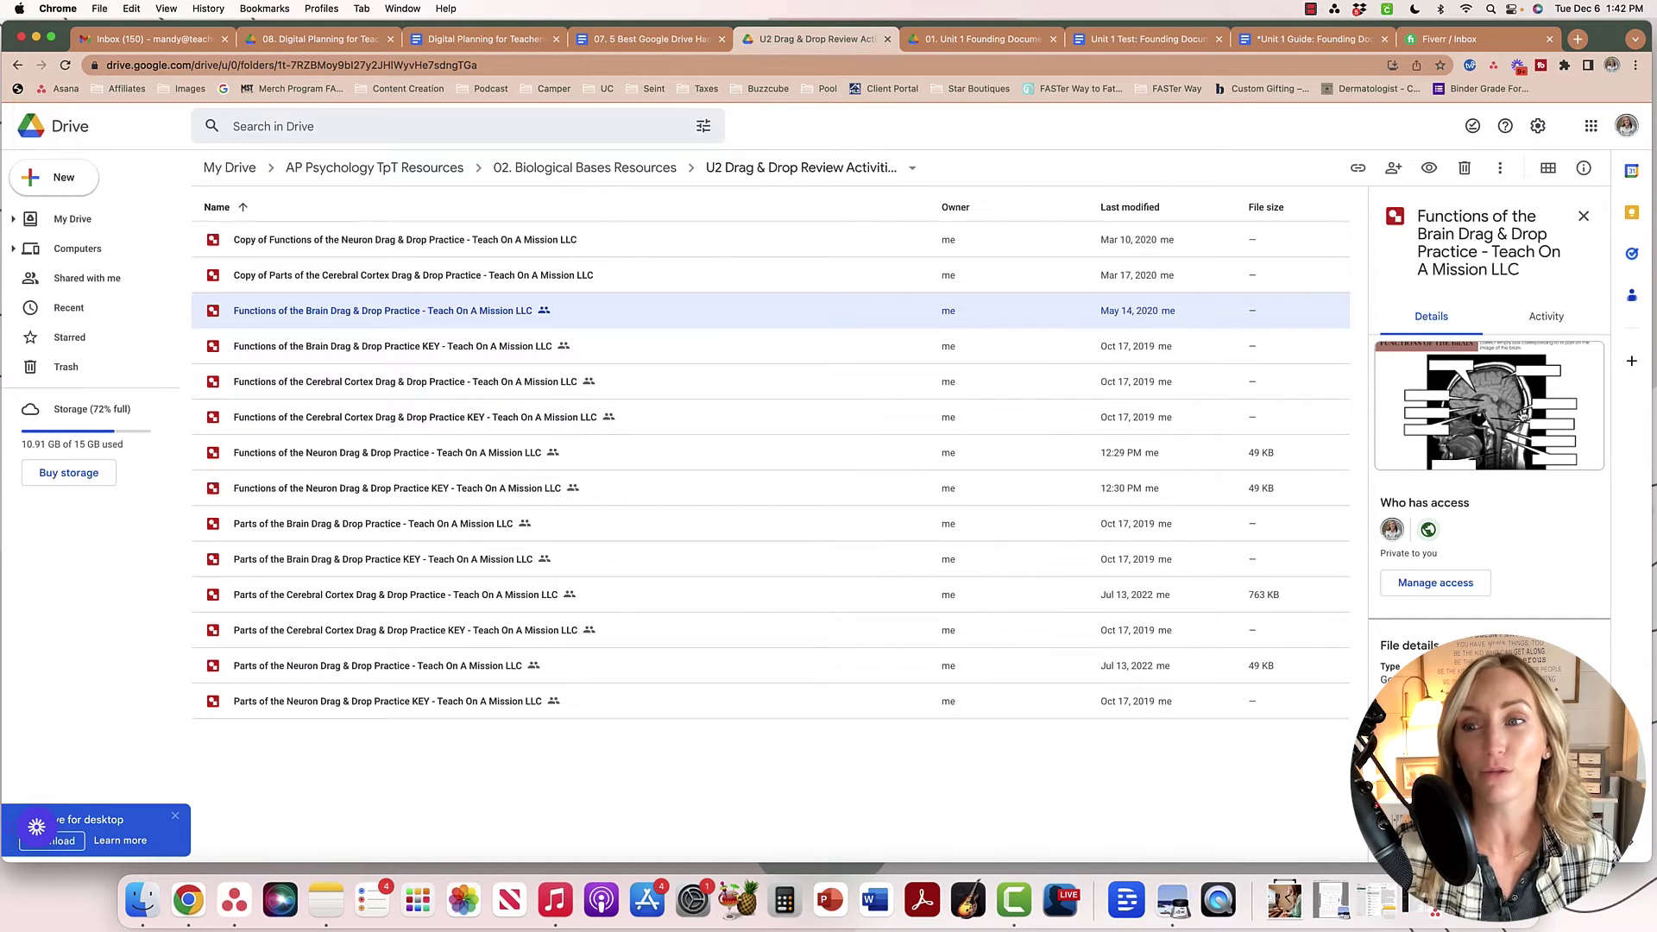
- Show the Activity history for Functions of the Brain Drag & Drop Practice and scroll through it
click(1536, 319)
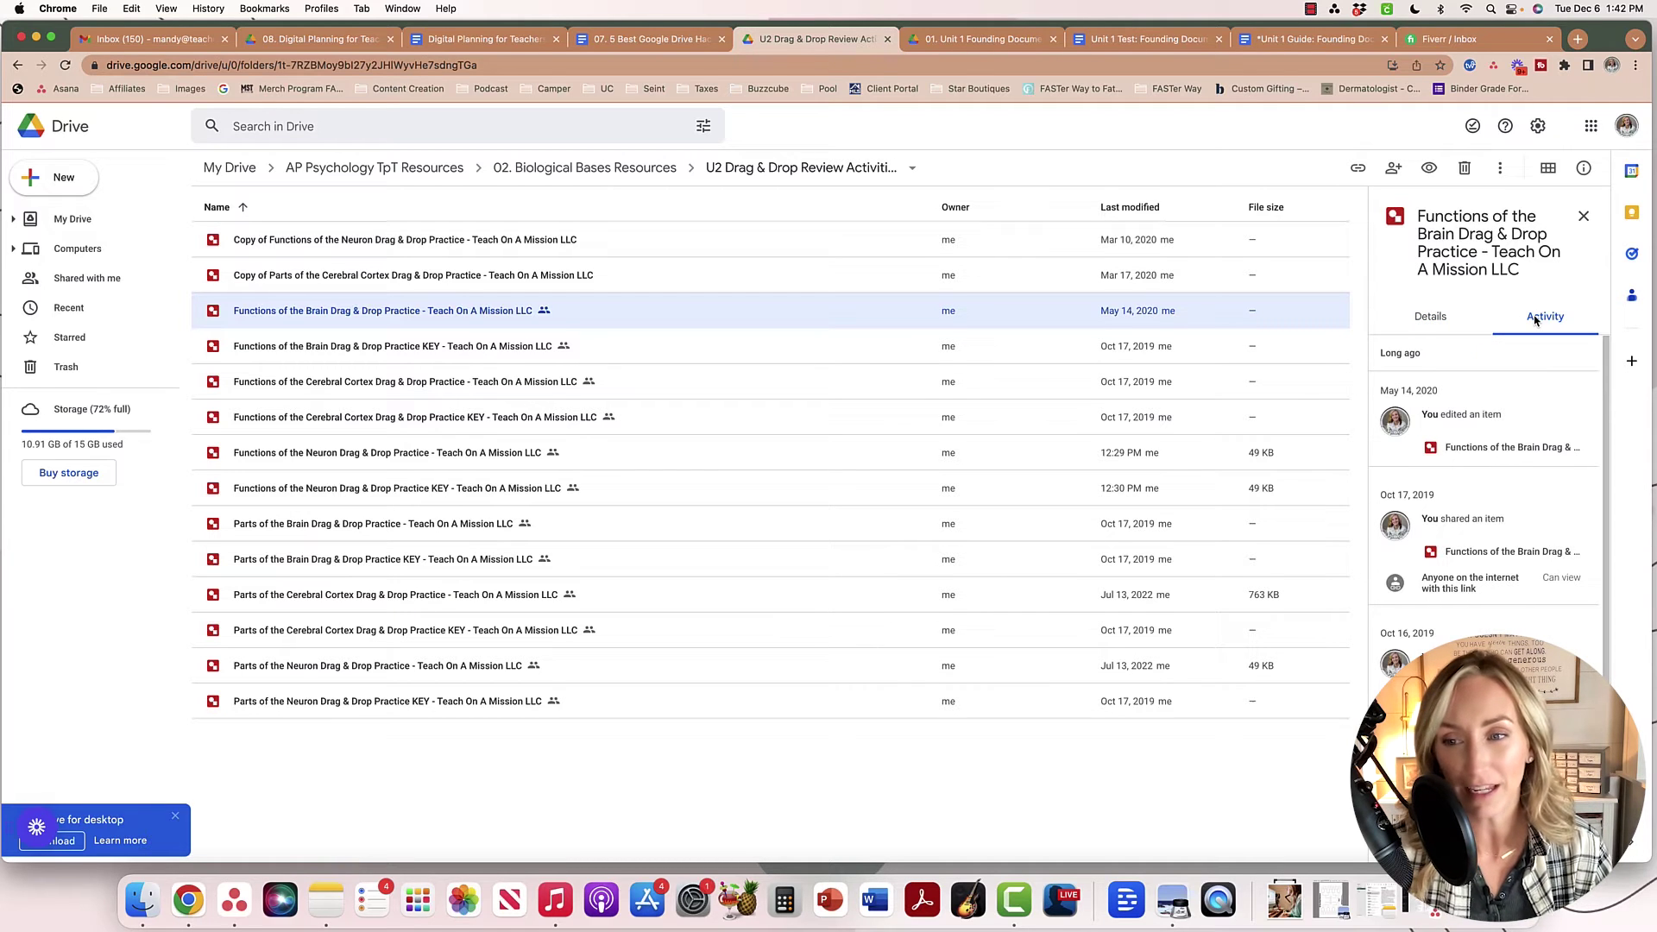
scroll(1496, 562, down, 5)
scroll(1495, 562, down, 1)
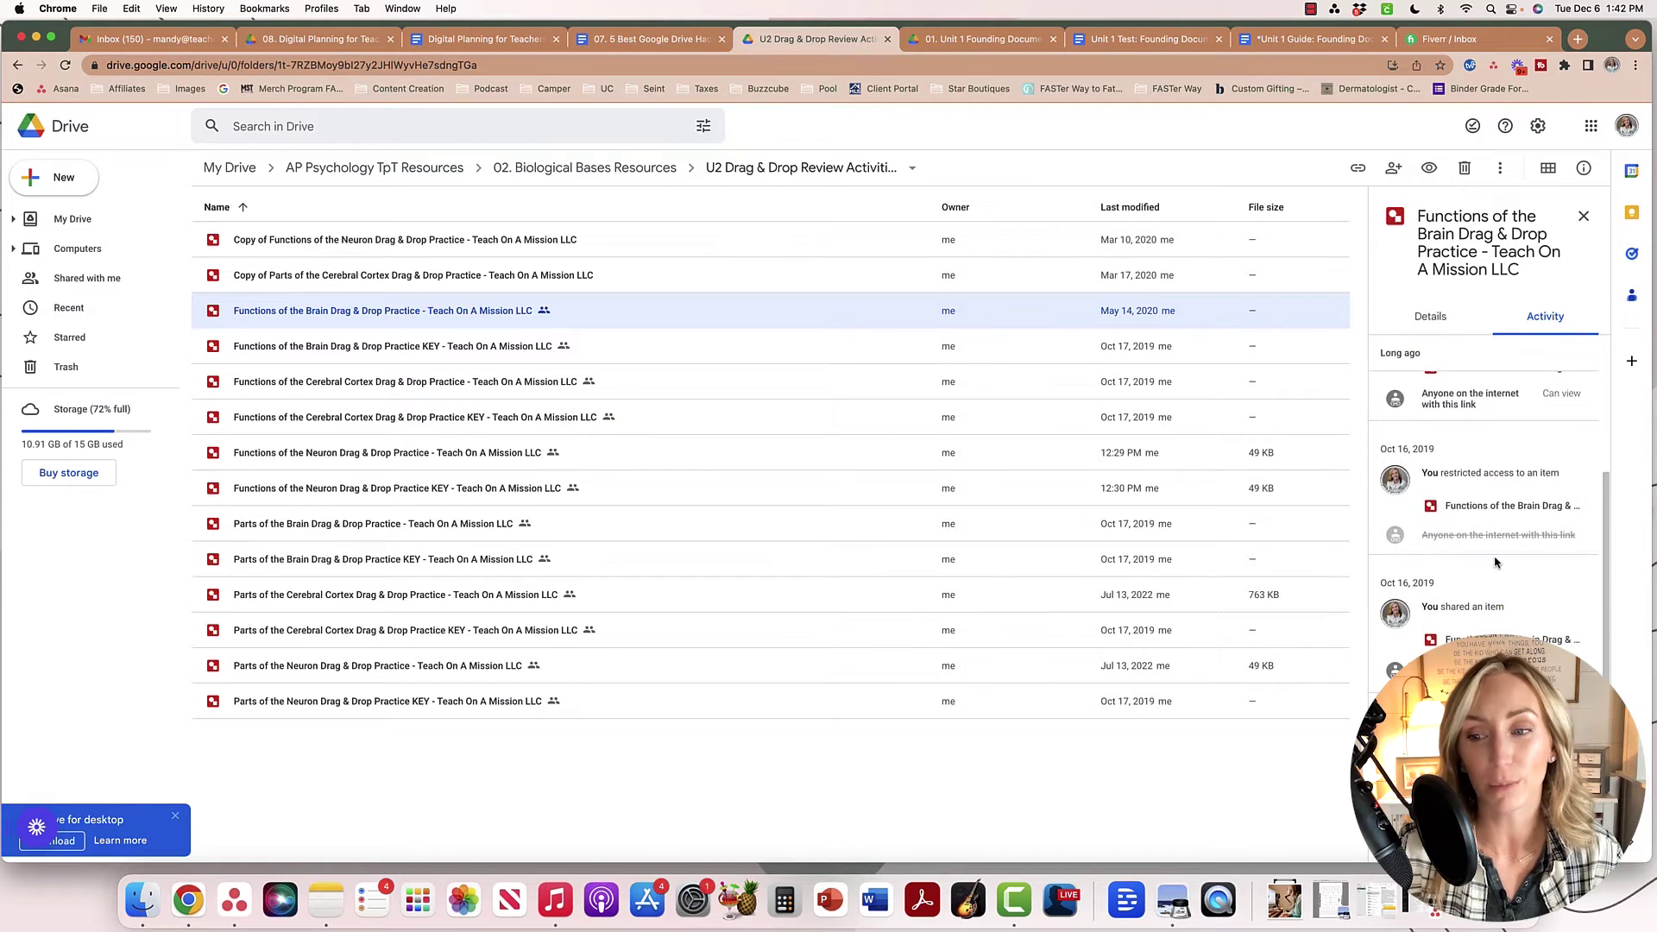
scroll(1495, 562, up, 3)
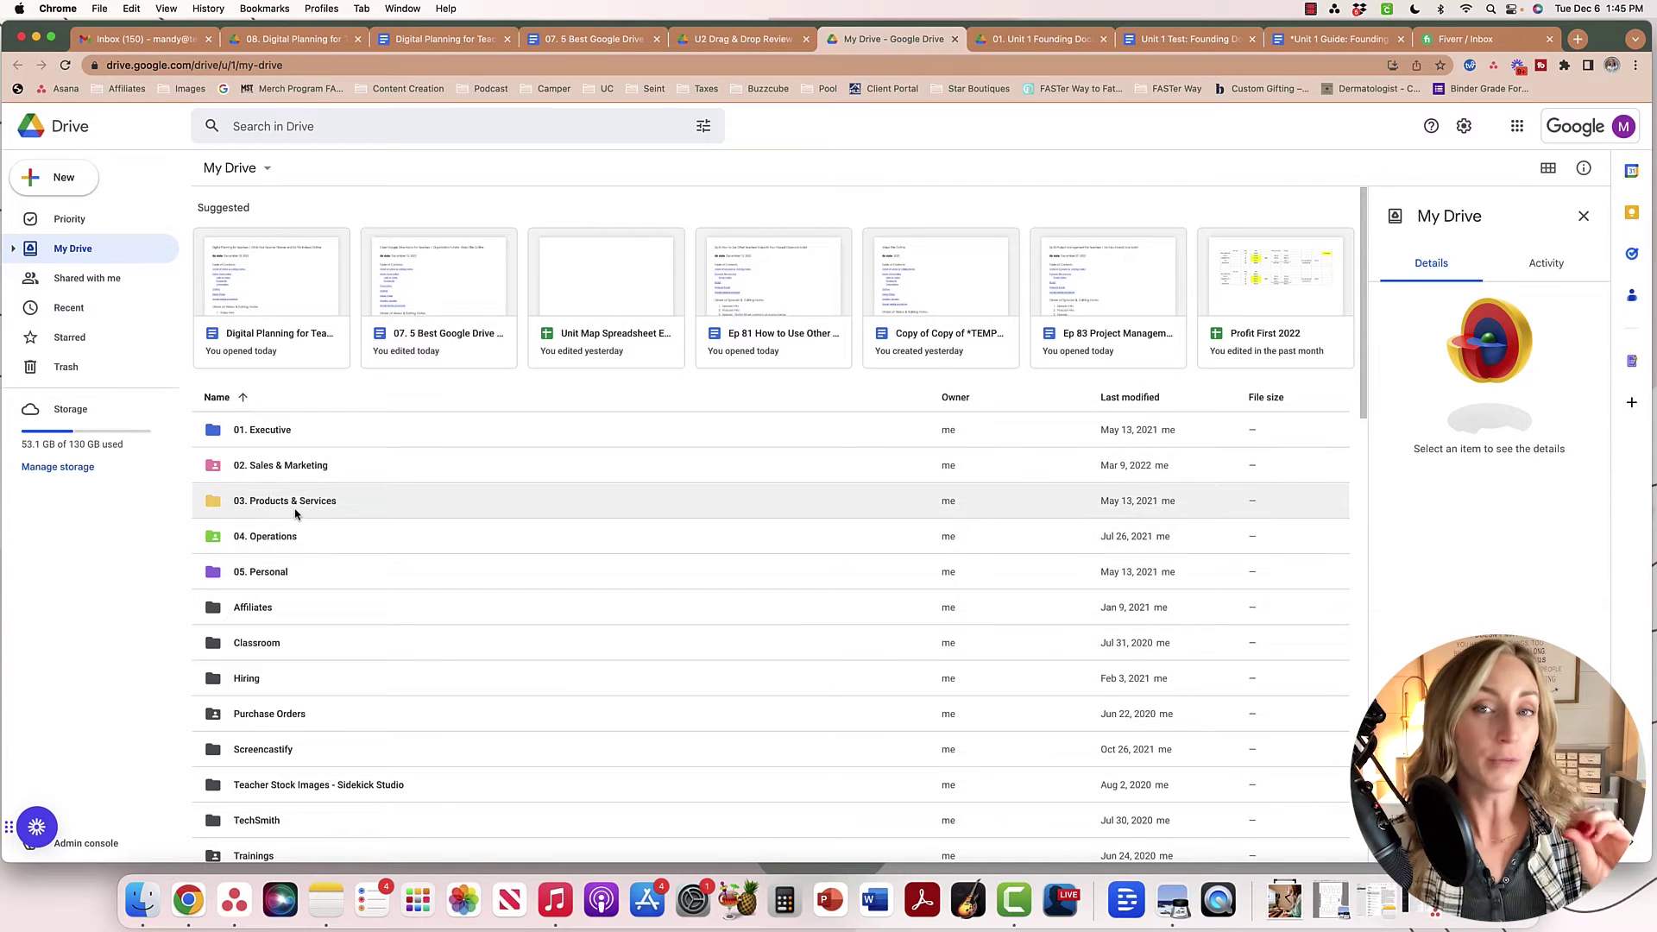
double_click(296, 467)
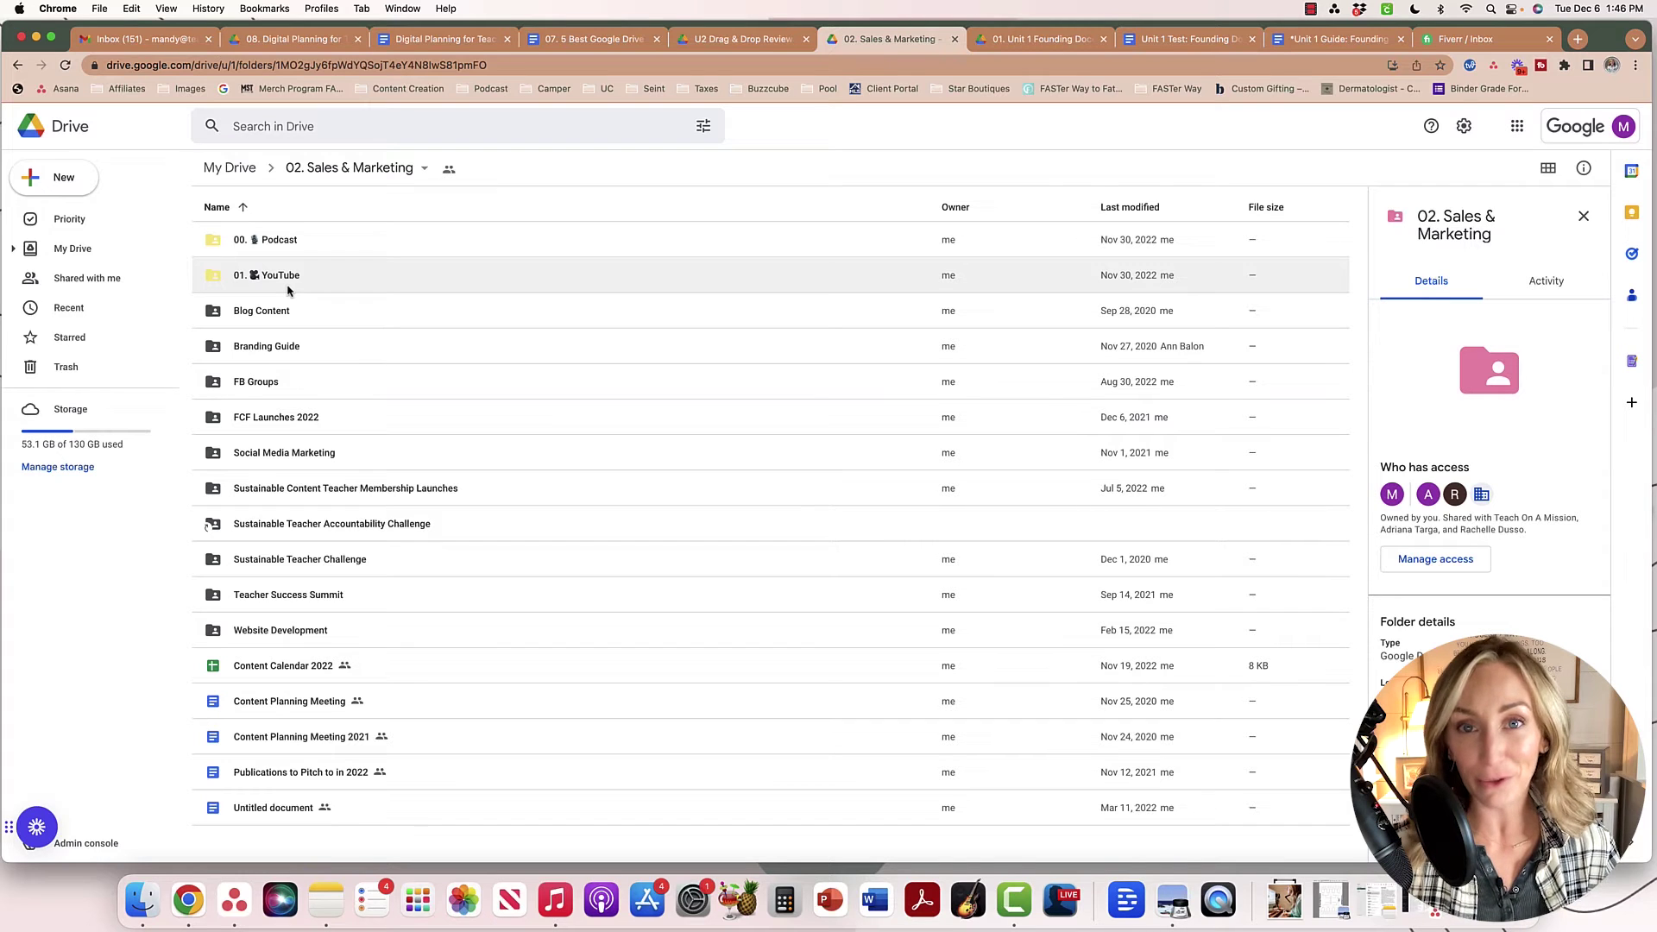
- Open the '01. YouTube' folder inside 02. Sales & Marketing
double_click(288, 290)
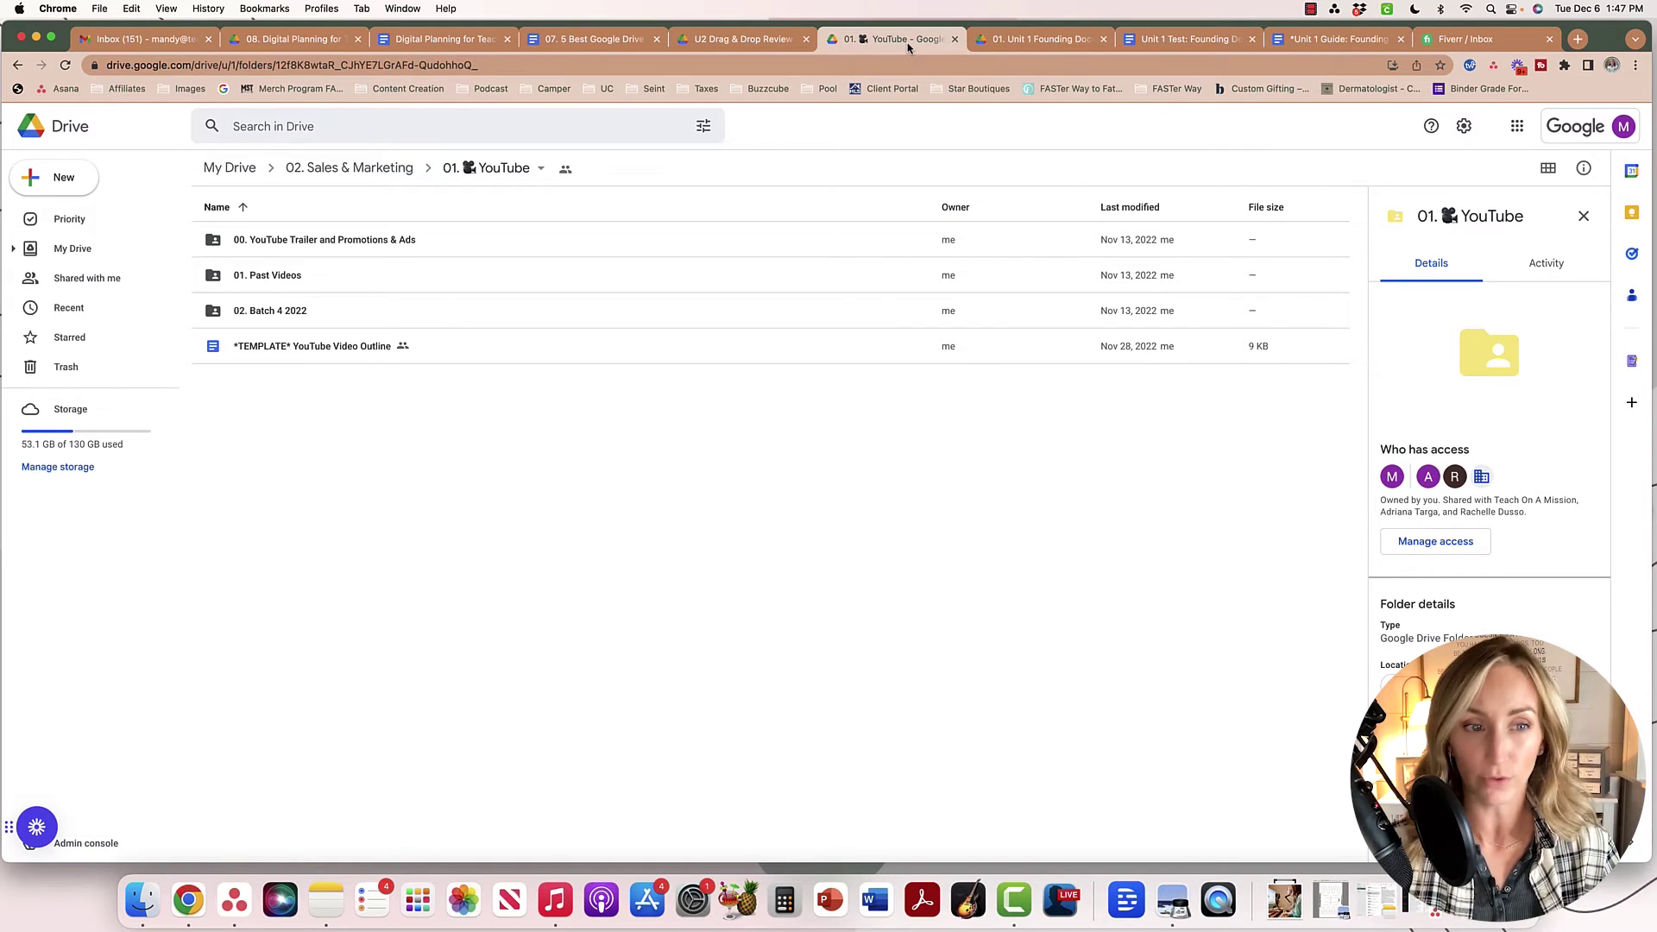
double_click(338, 360)
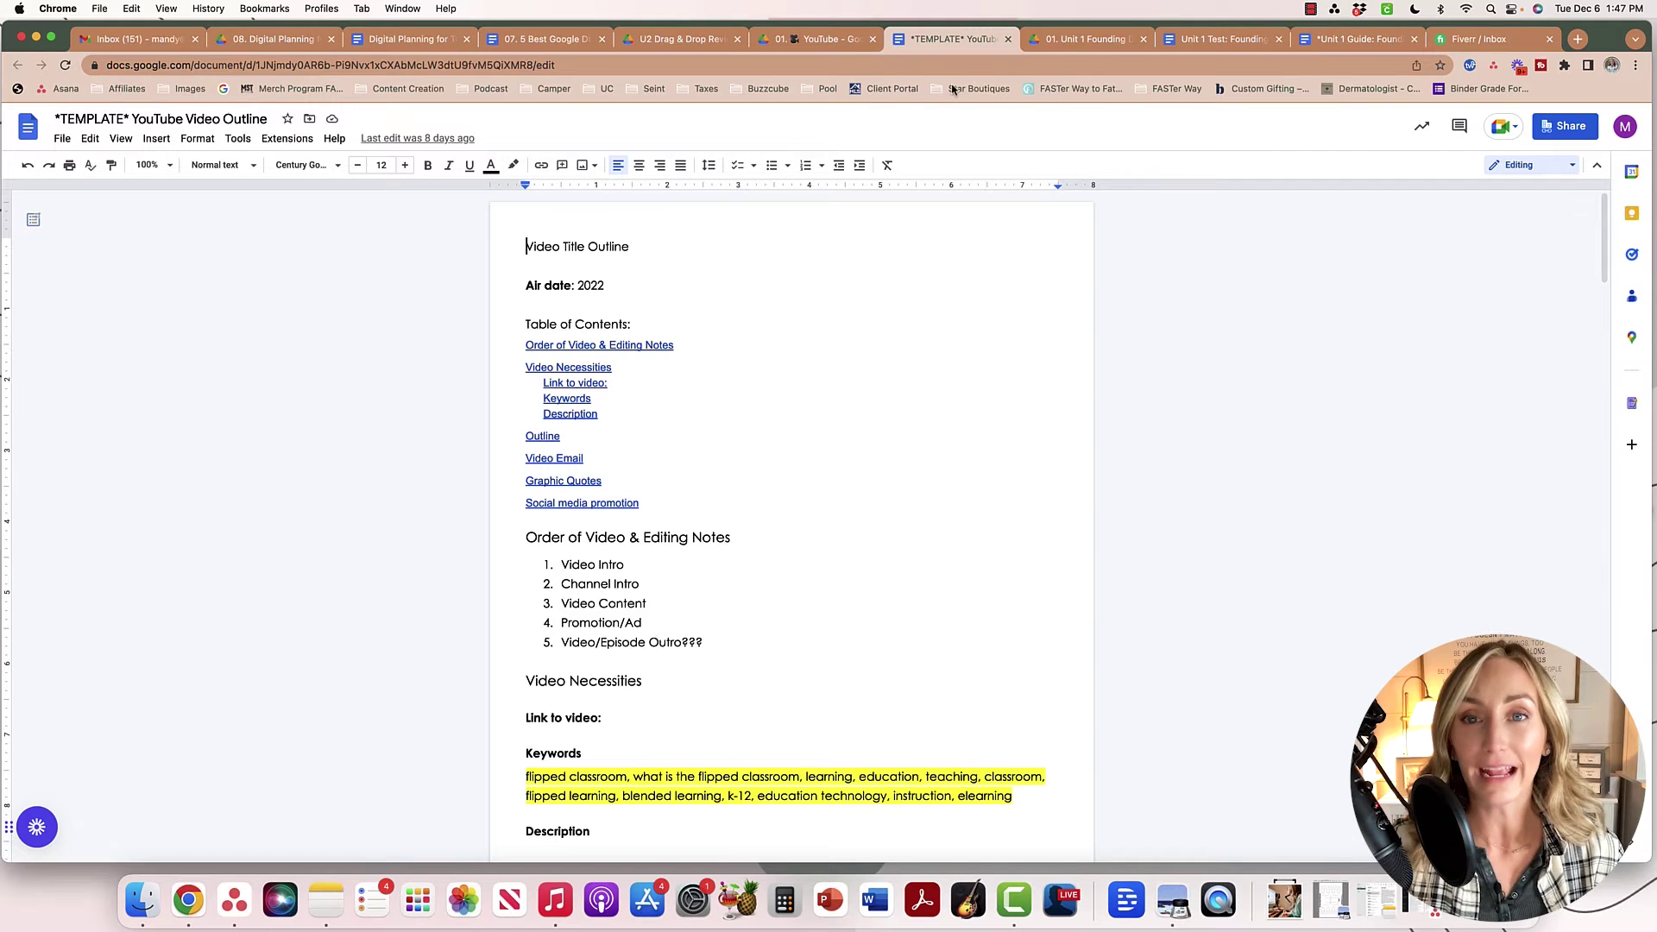
key(super+w)
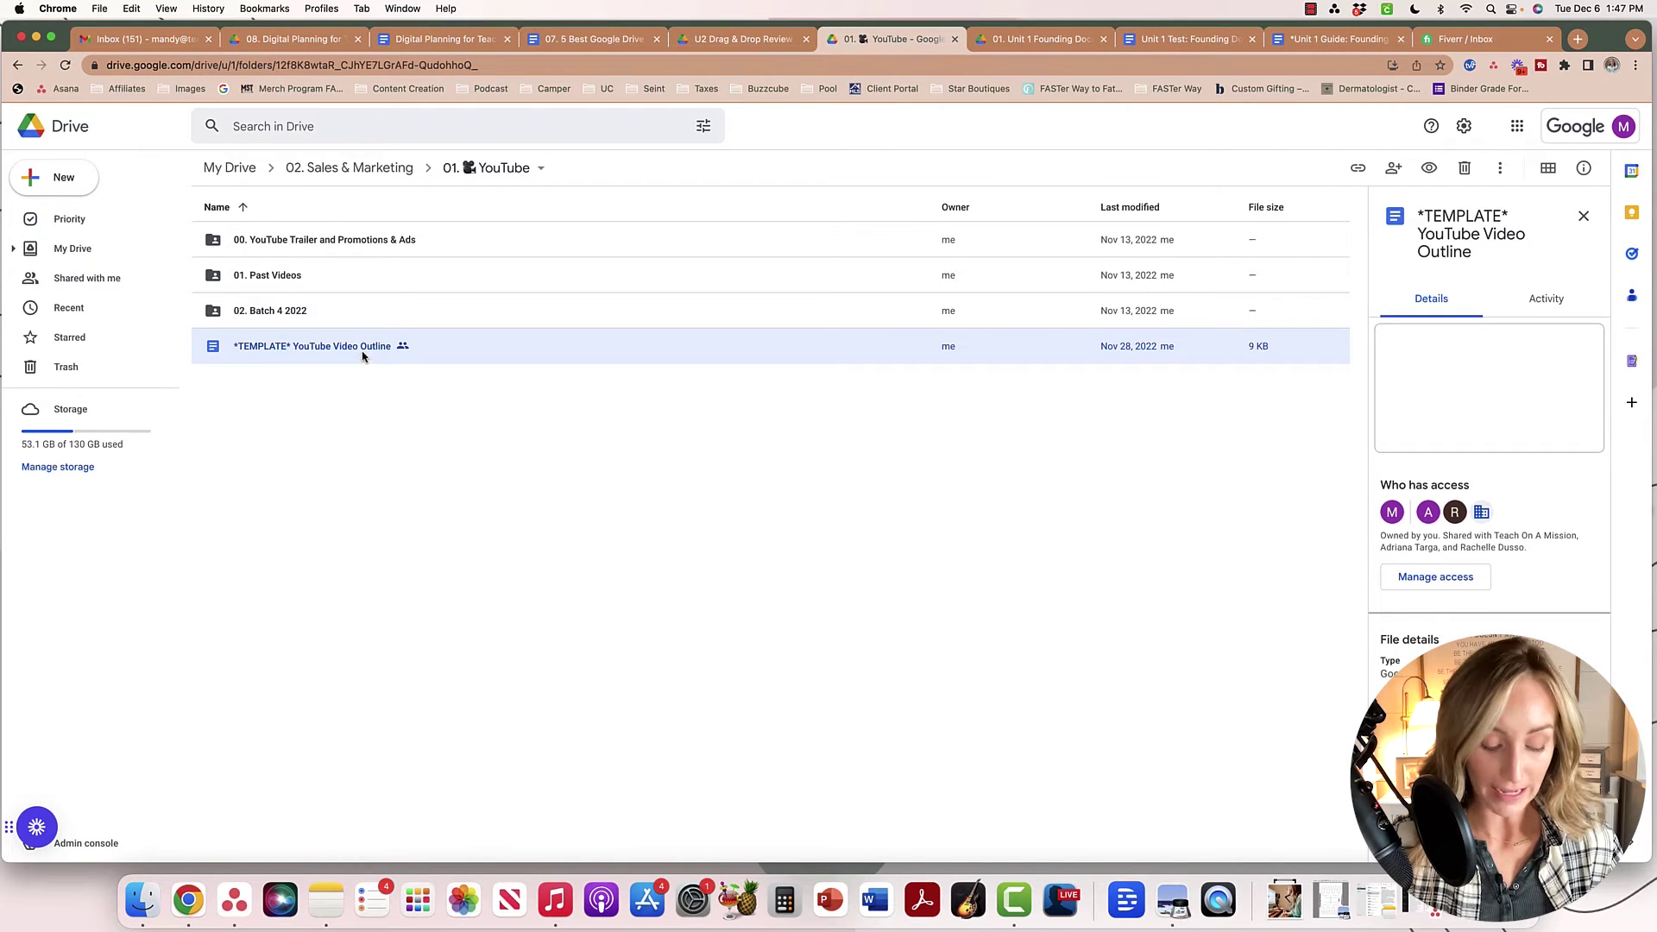
right_click(362, 354)
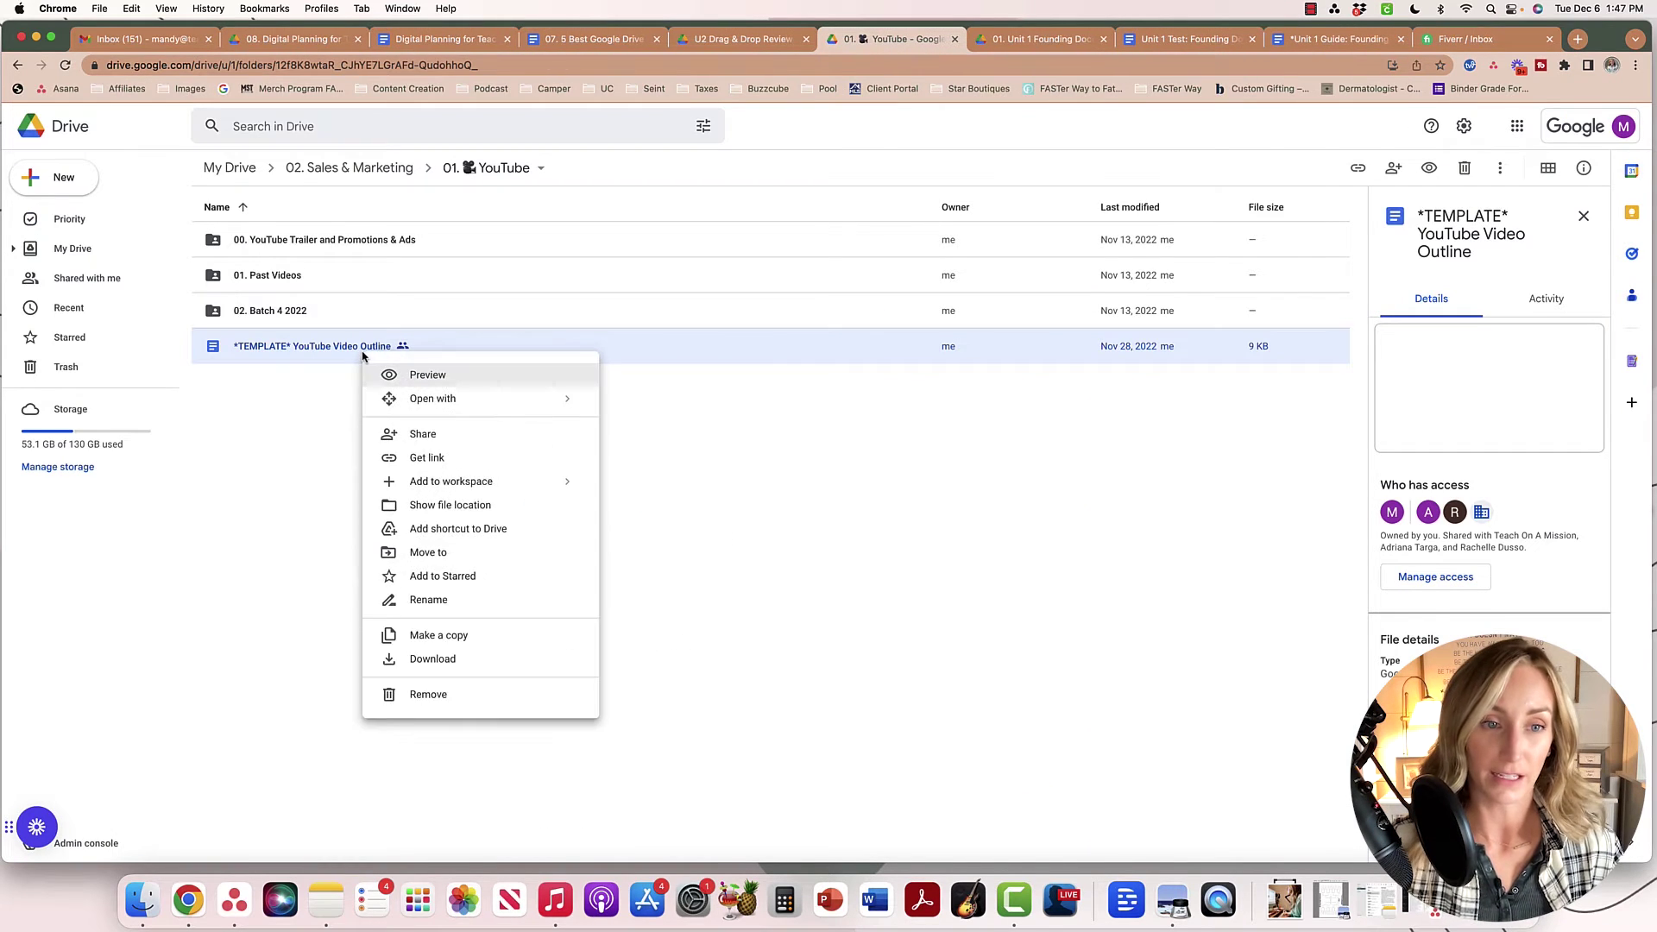
click(451, 636)
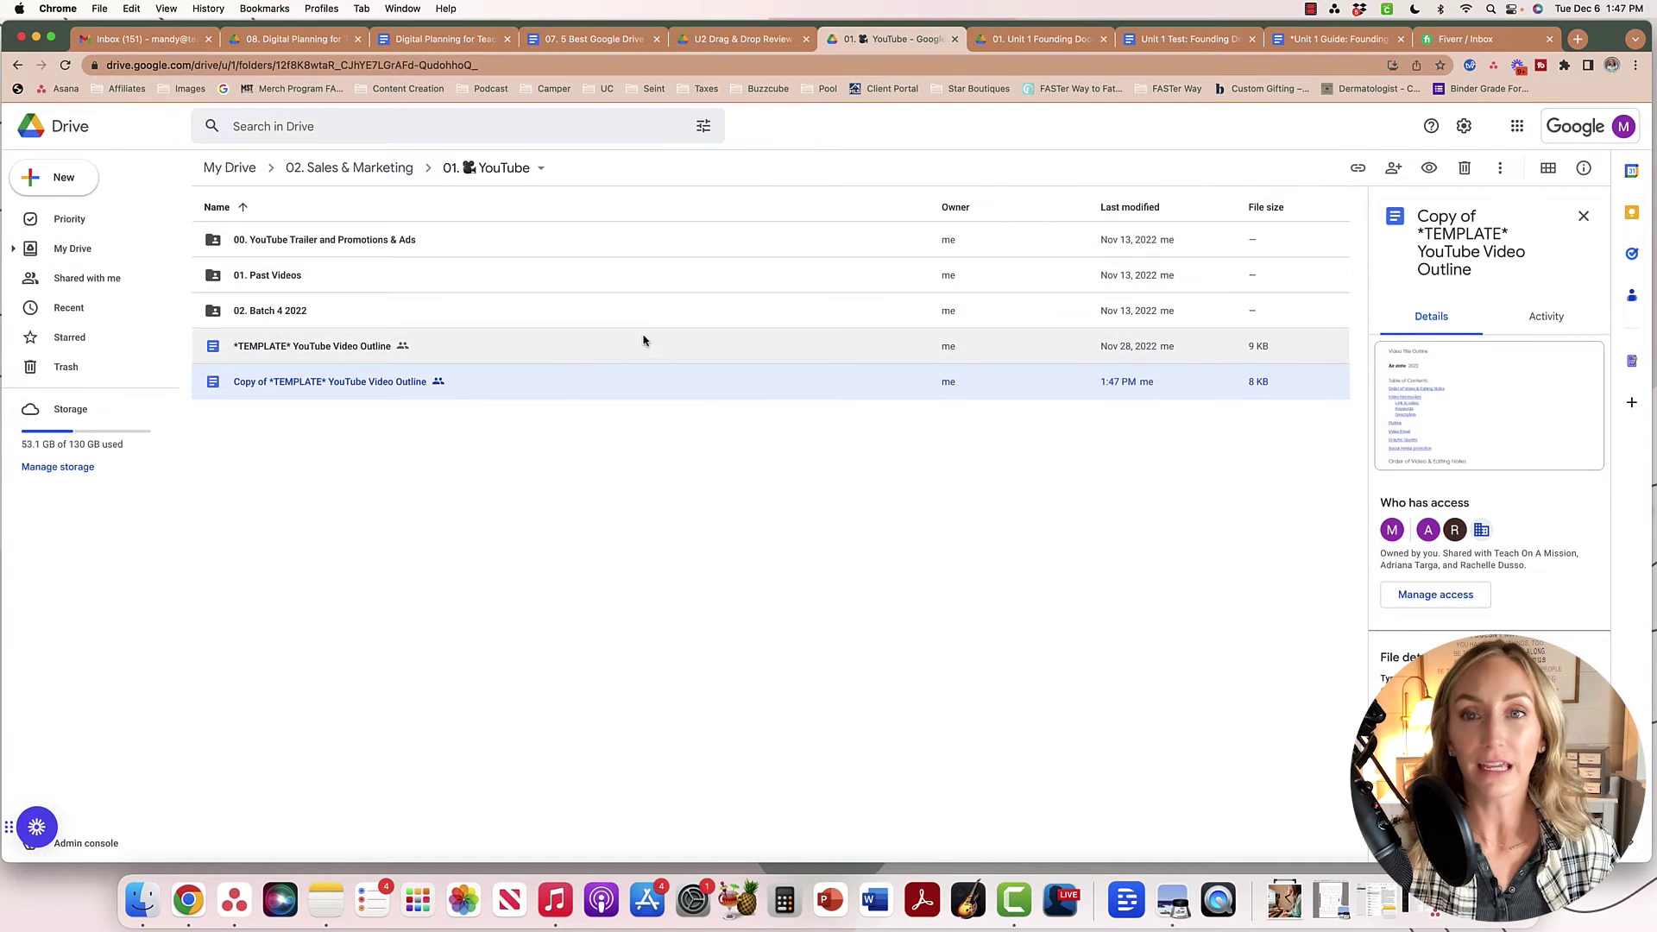
double_click(554, 385)
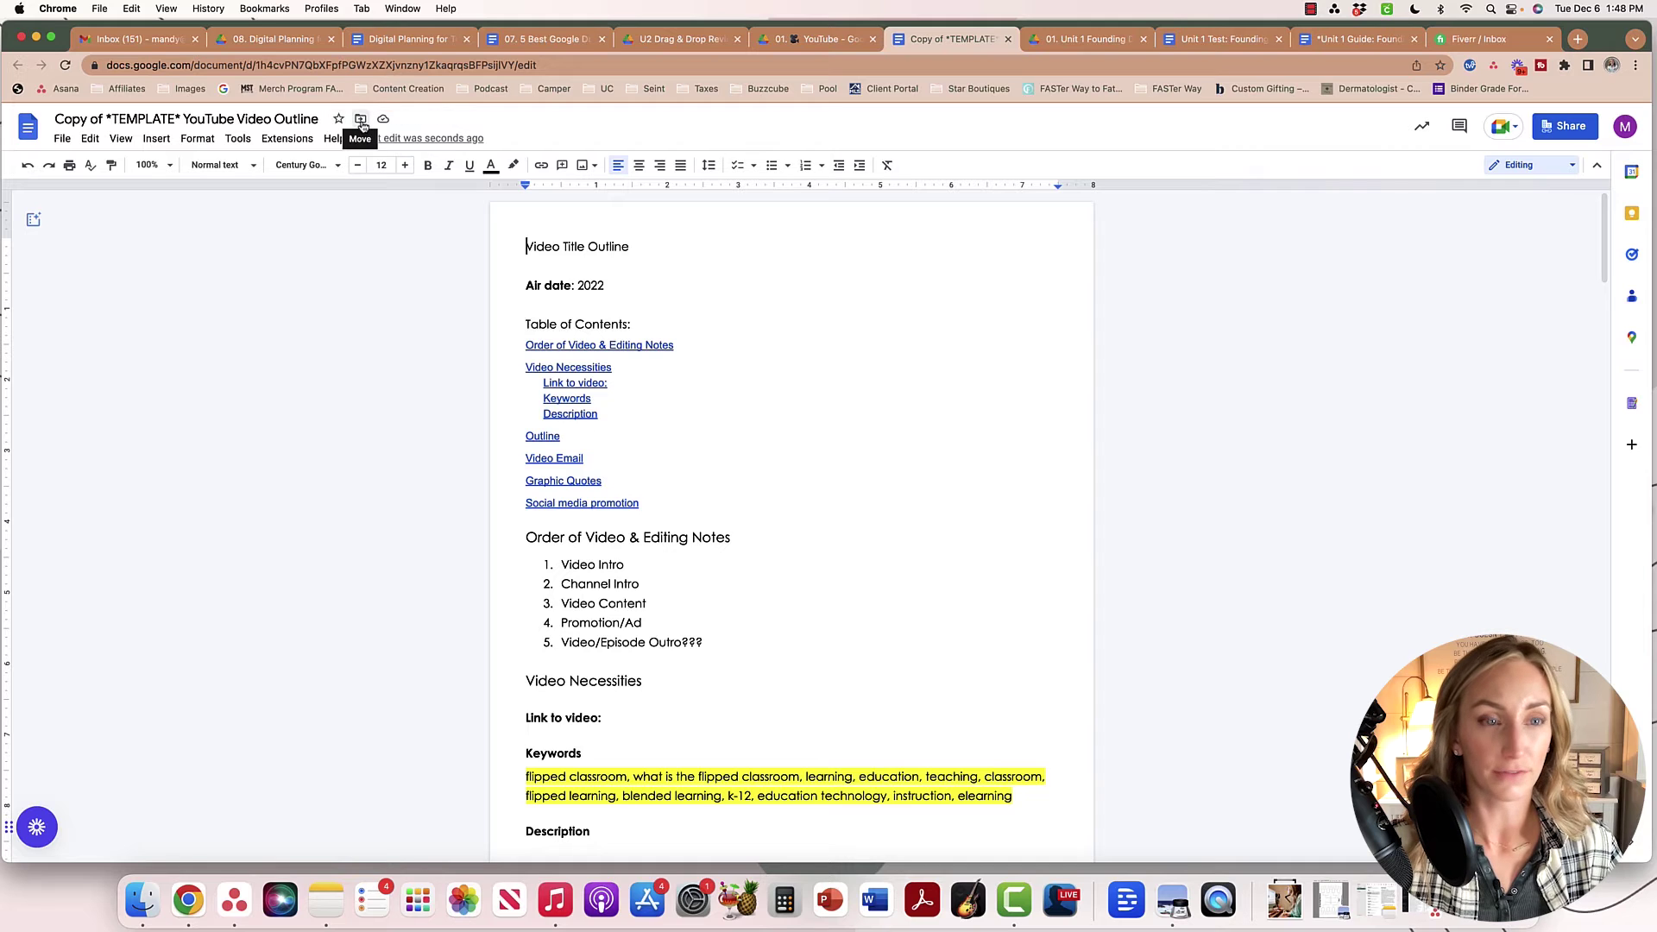
- View the Move options for the template copy without moving it, then return to the 01. YouTube folder
click(361, 121)
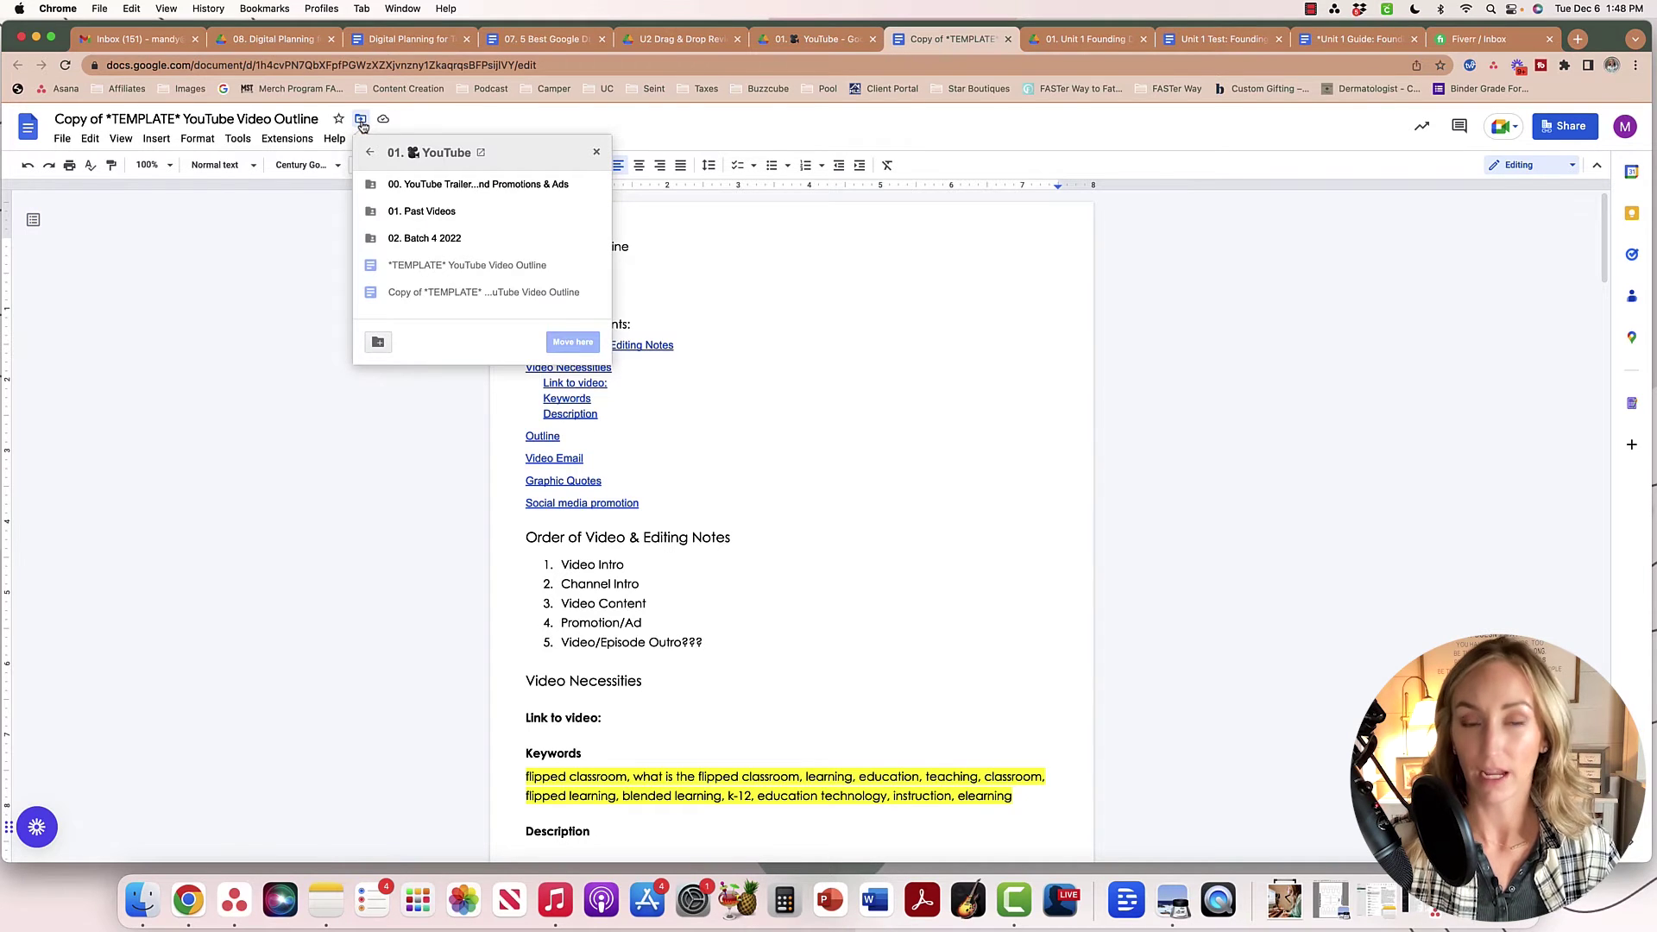
click(265, 357)
click(811, 39)
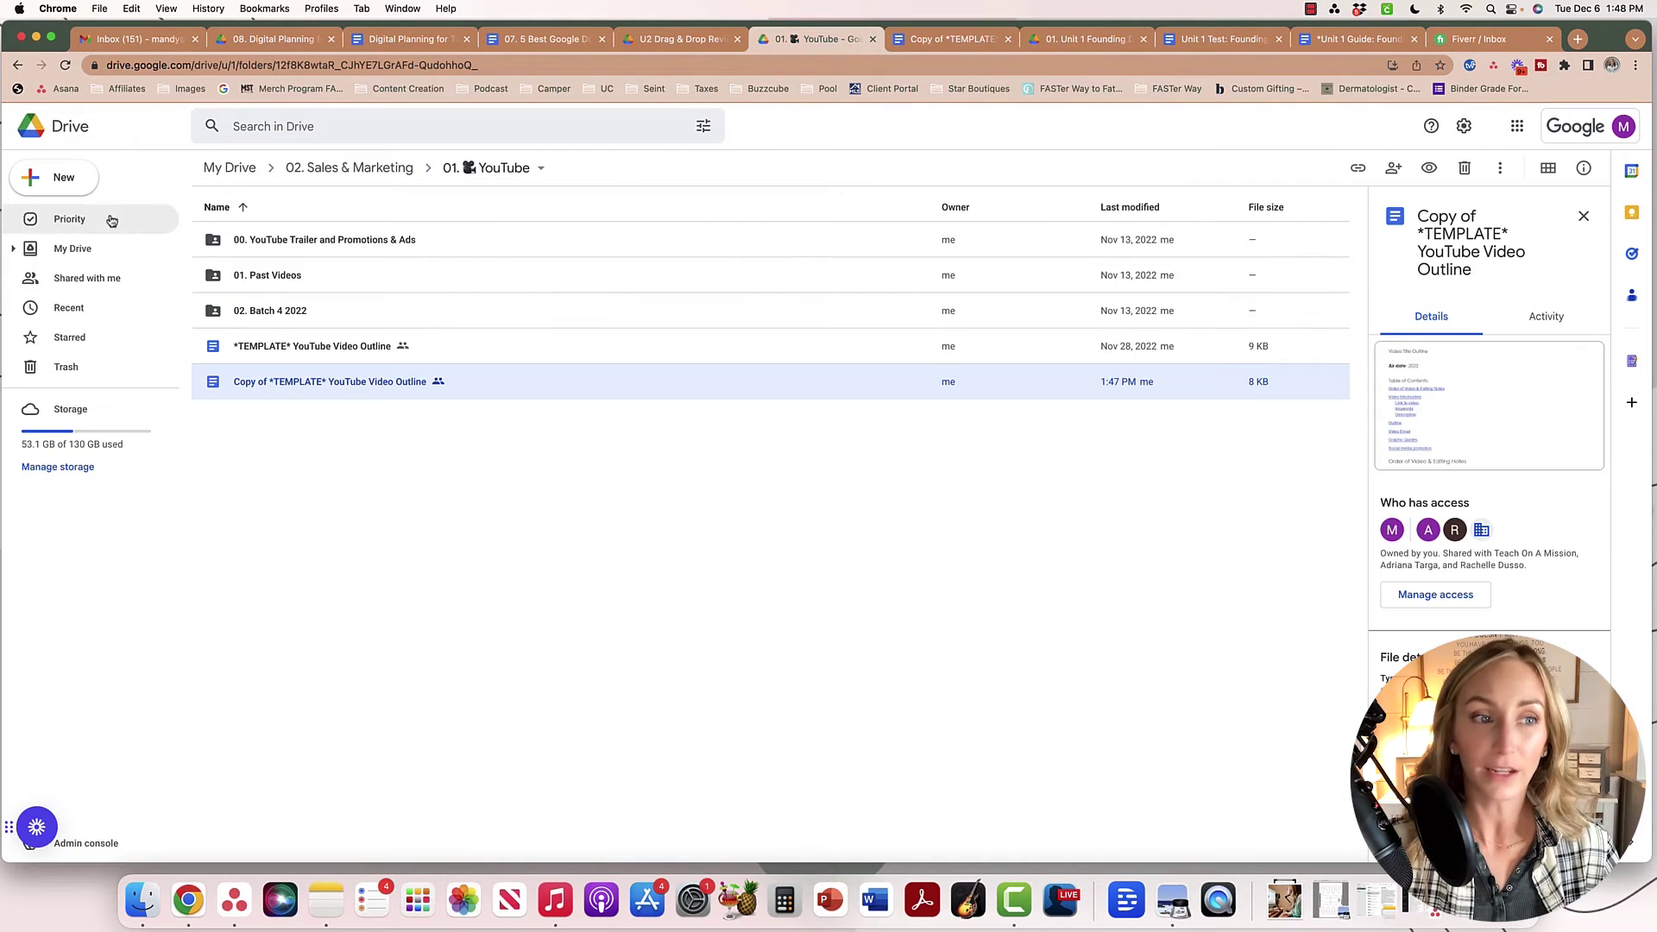
- Expand the sidebar down to 00. Podcast and drag the YouTube outline template copy onto it
click(12, 251)
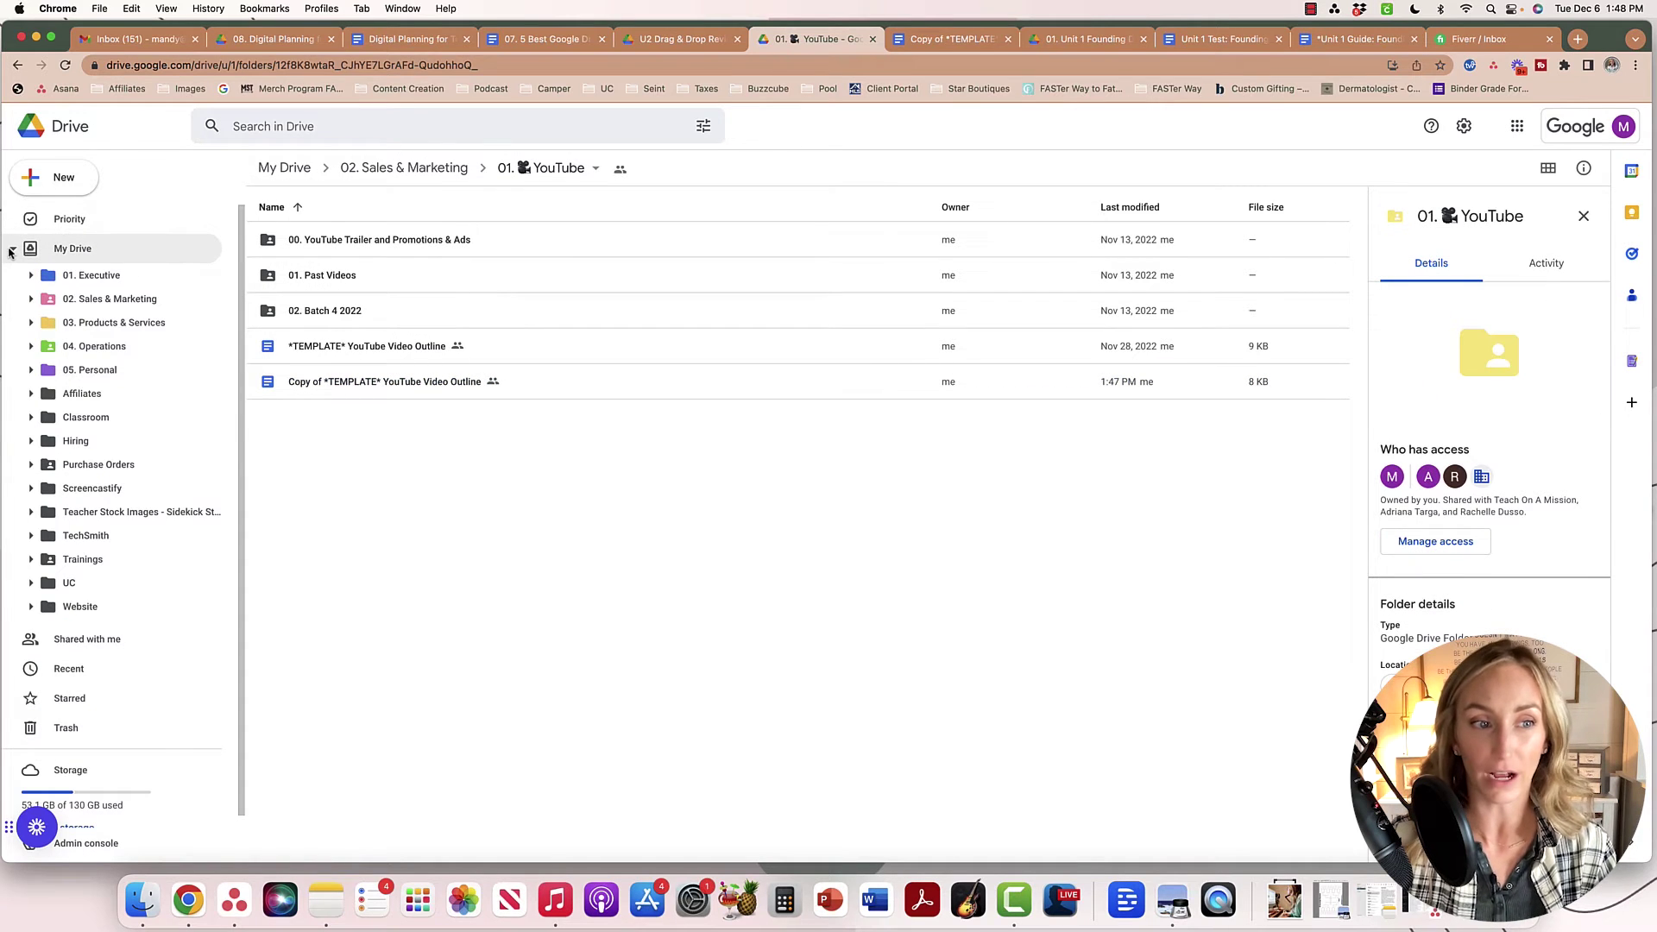
click(31, 301)
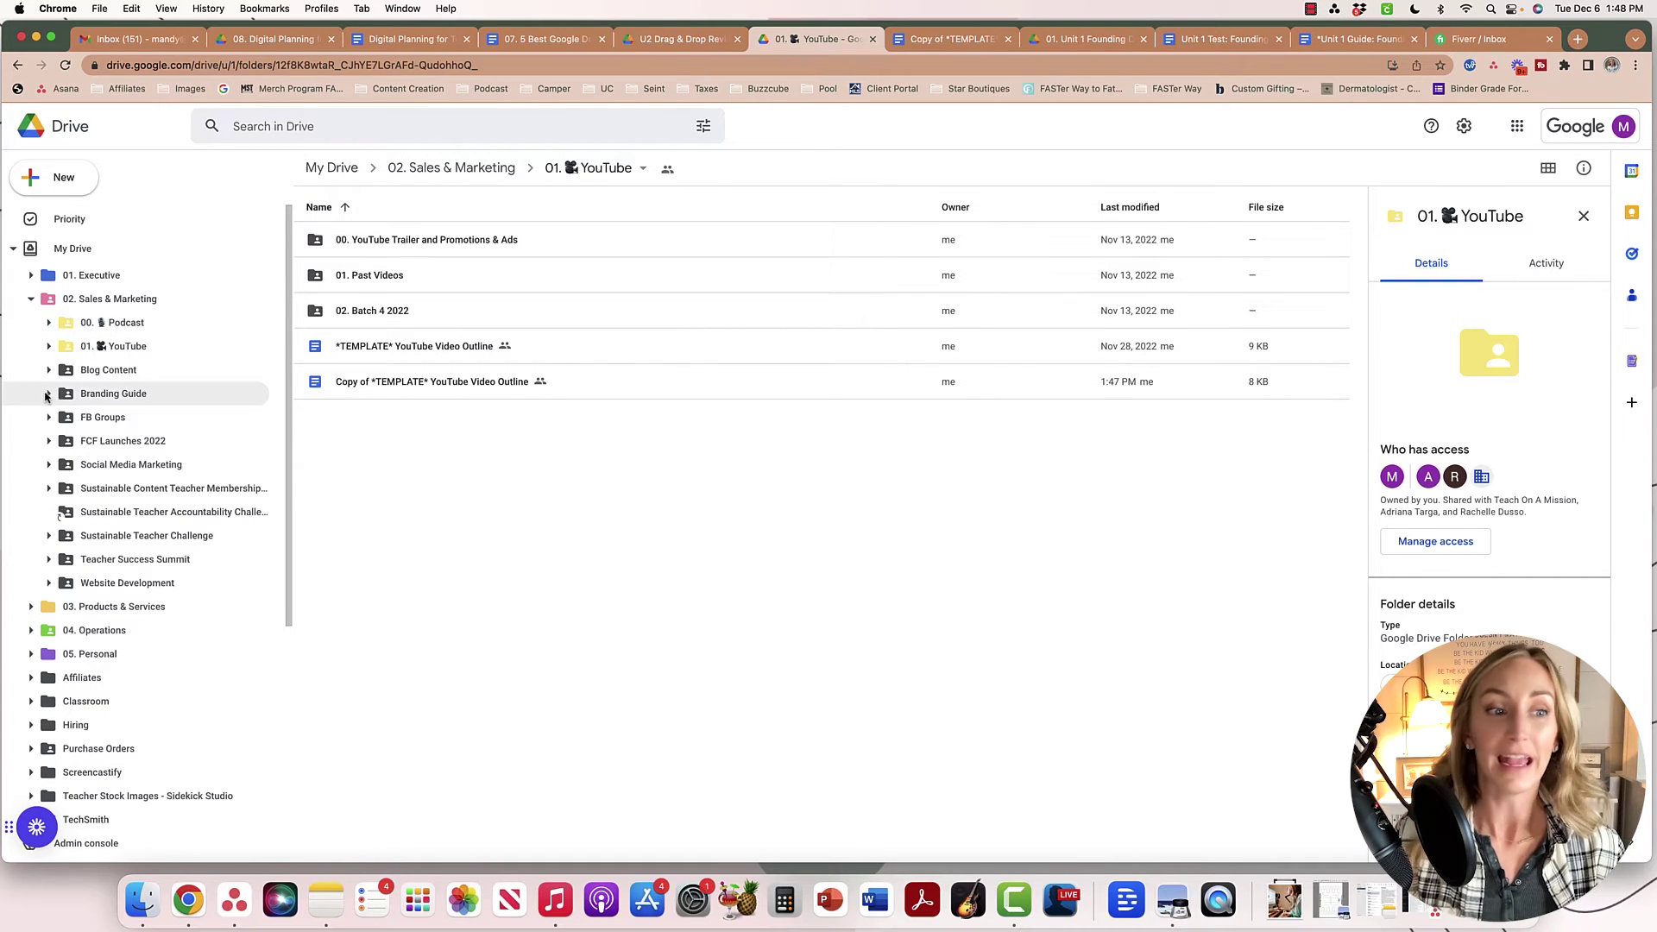
click(49, 347)
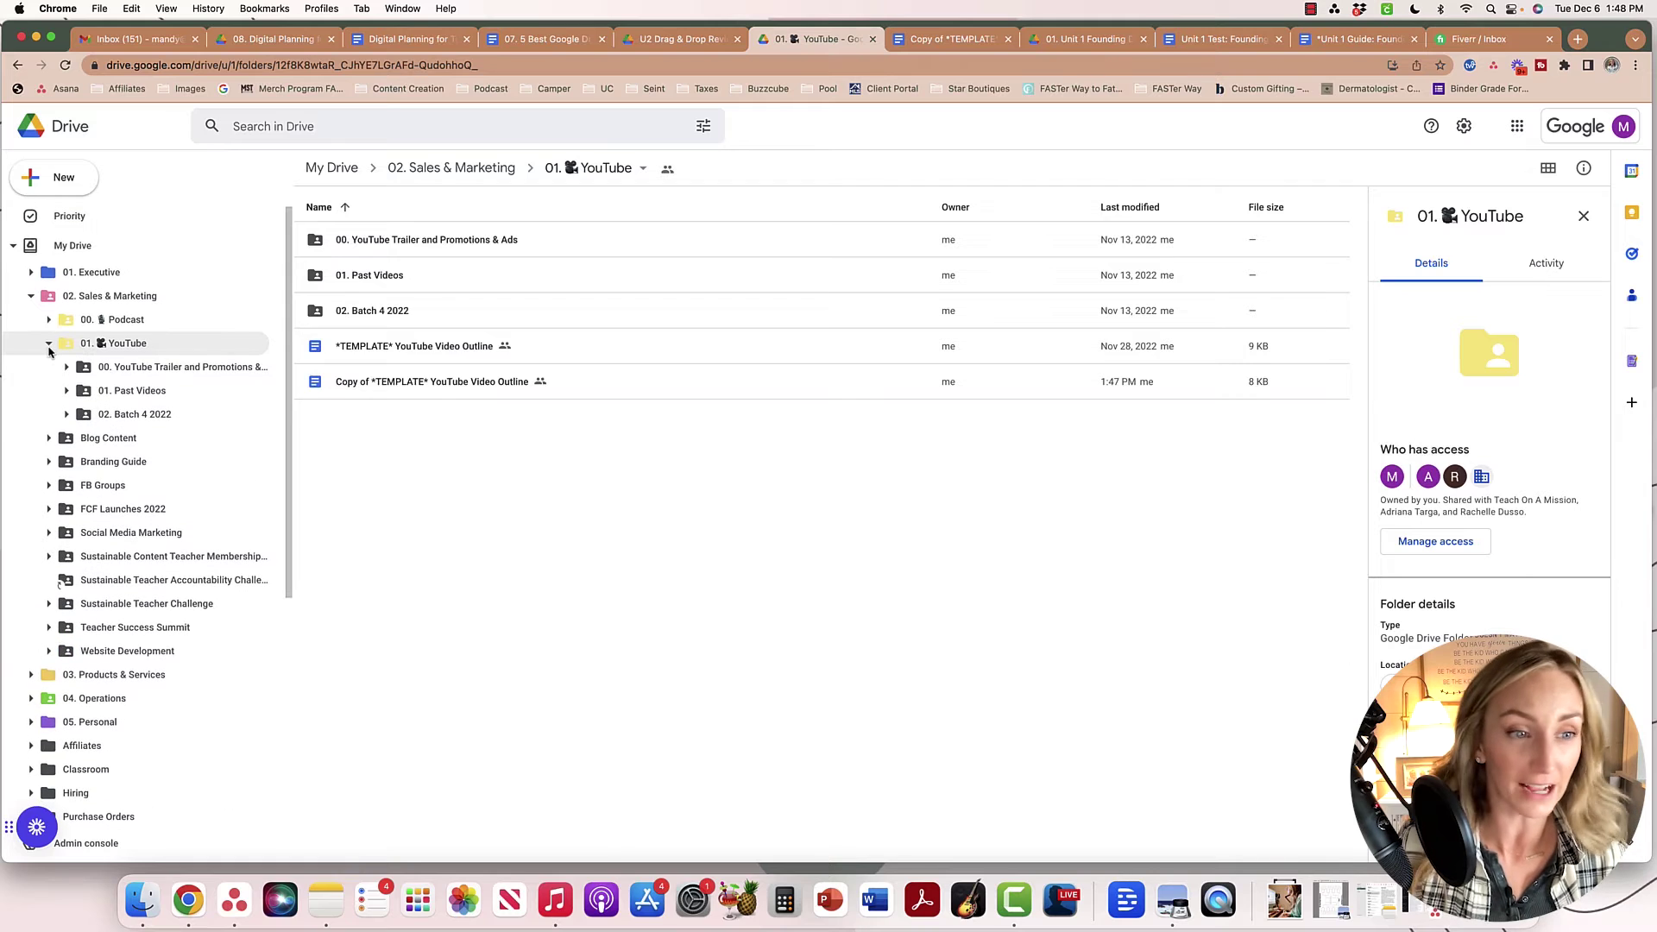
click(49, 323)
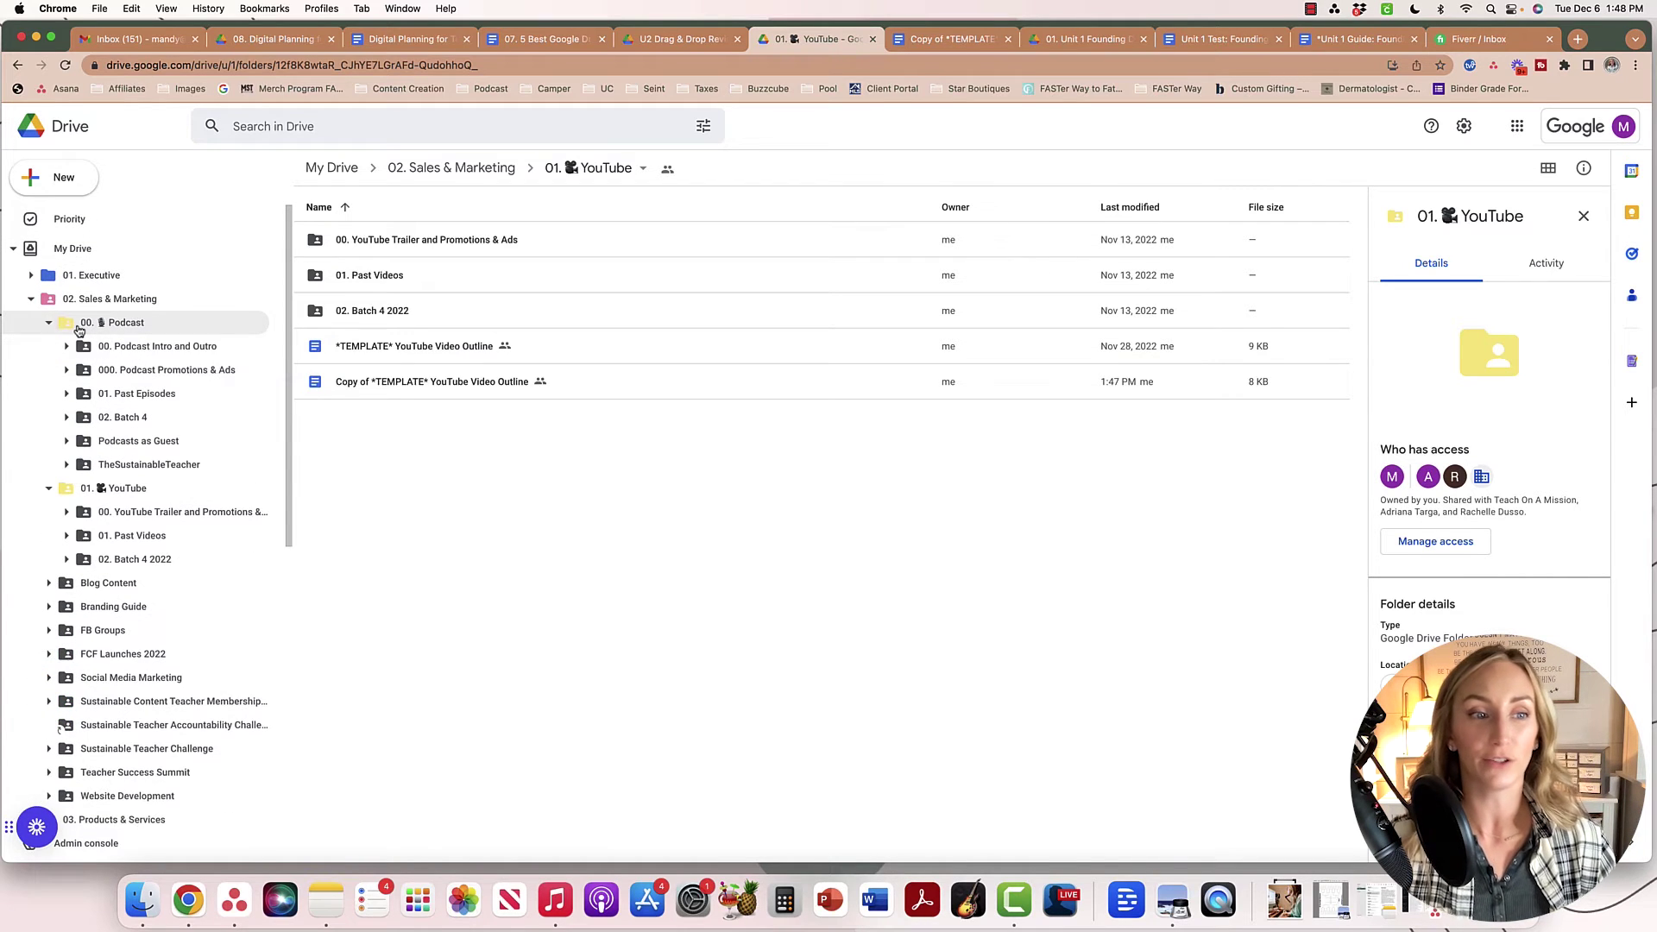
drag(470, 385, 113, 326)
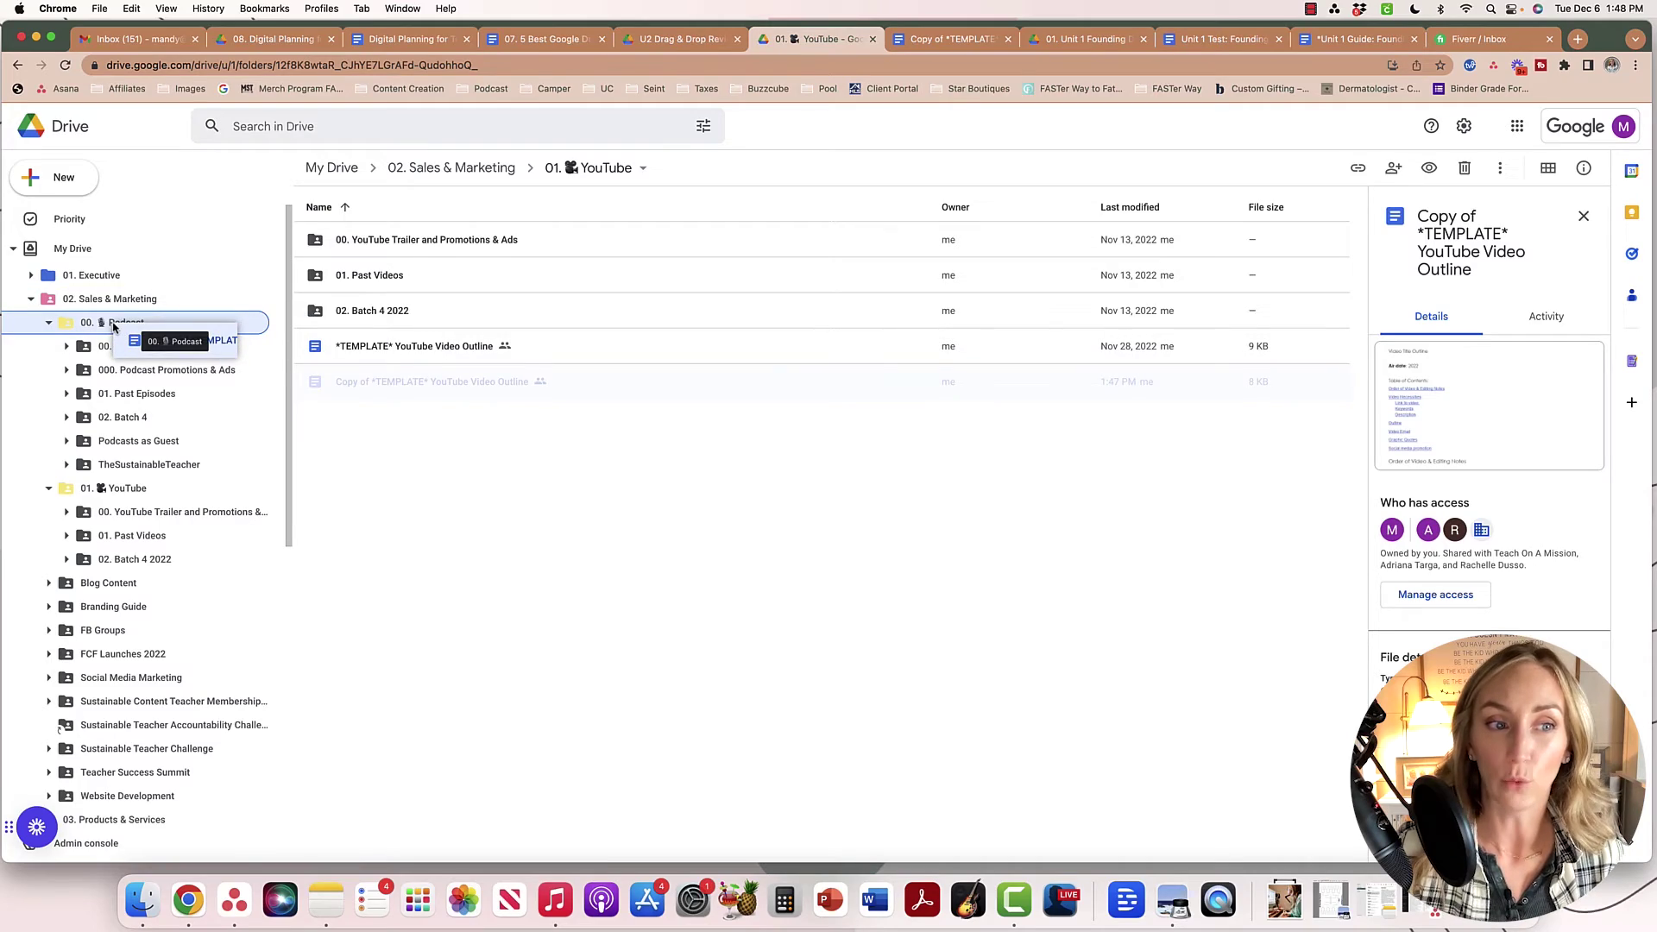